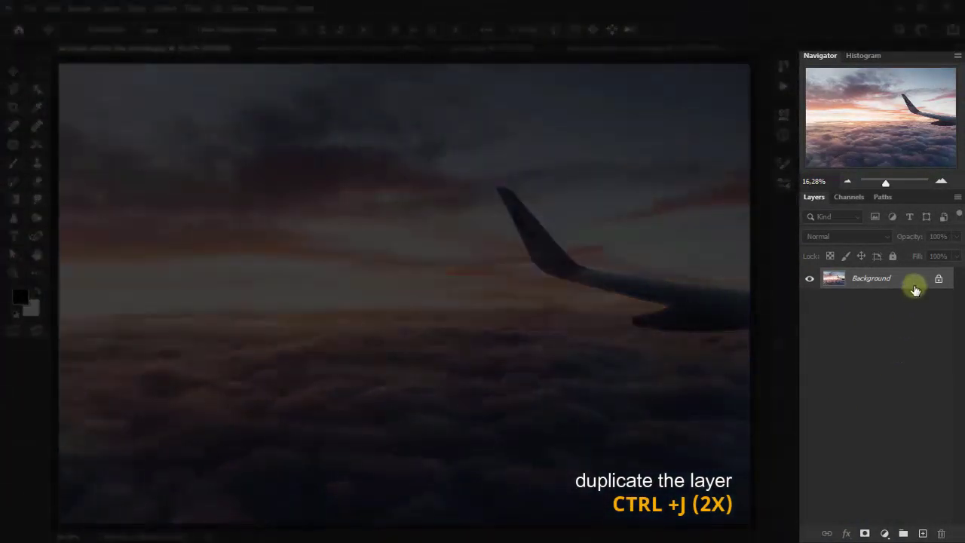
Step: Duplicate the airplane photo, name the top copy Layer 2, hide it and reselect Layer 1
key(ctrl+j)
key(ctrl+j)
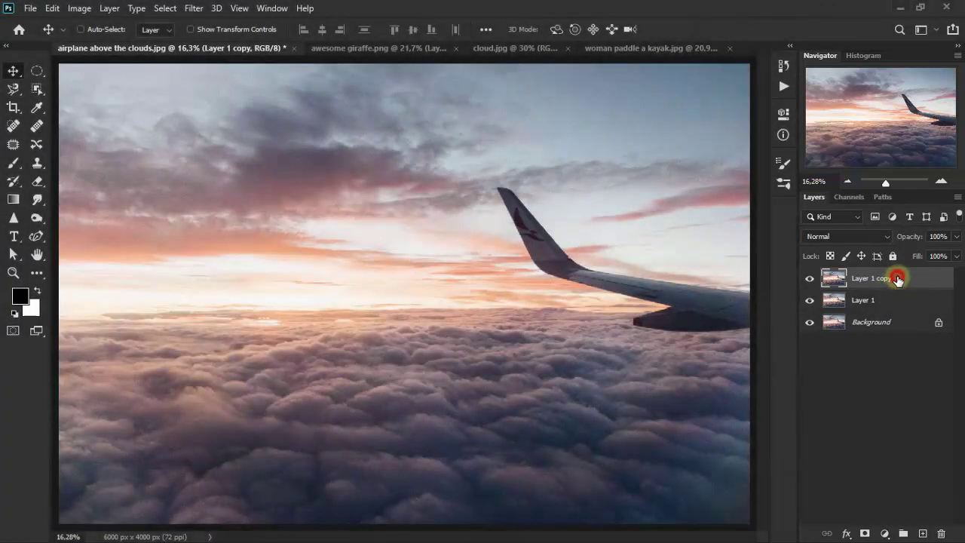
drag(872, 279, 912, 277)
text(2)
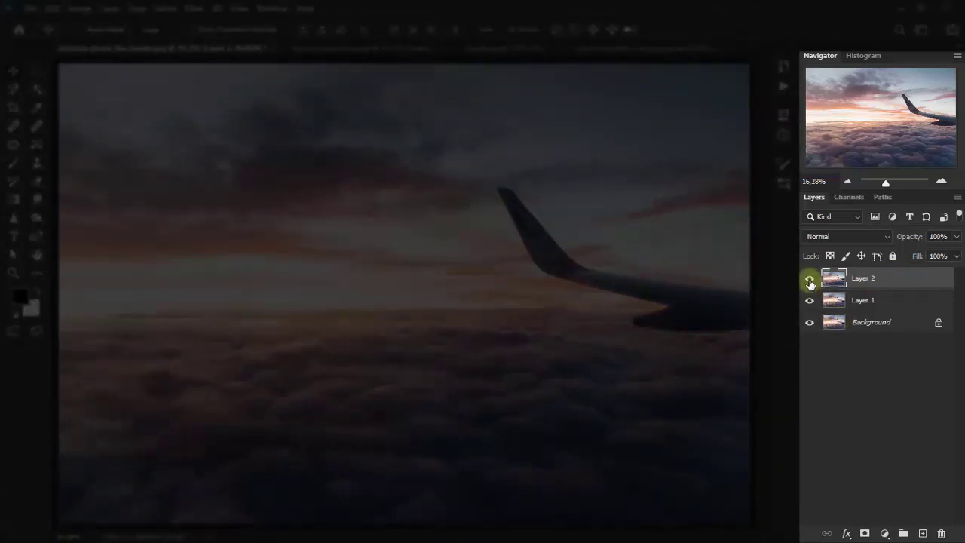
click(895, 301)
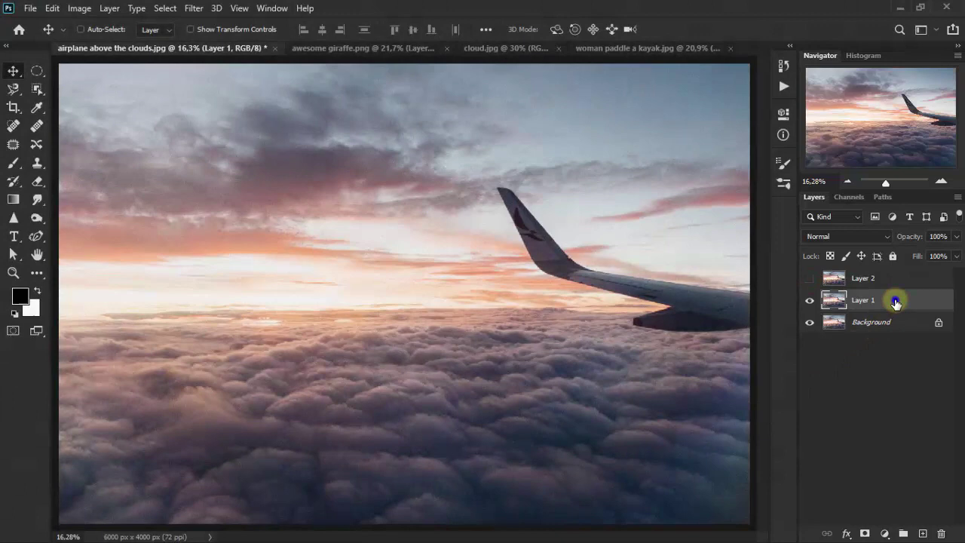
Step: Convert Layer 1 to a smart object and apply a 16,6-pixel Gaussian Blur
right_click(895, 301)
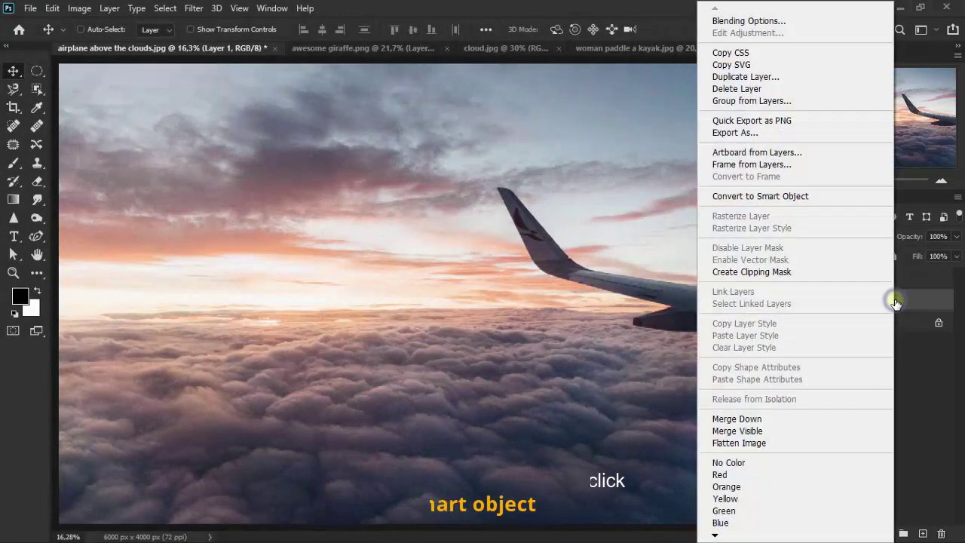
click(836, 198)
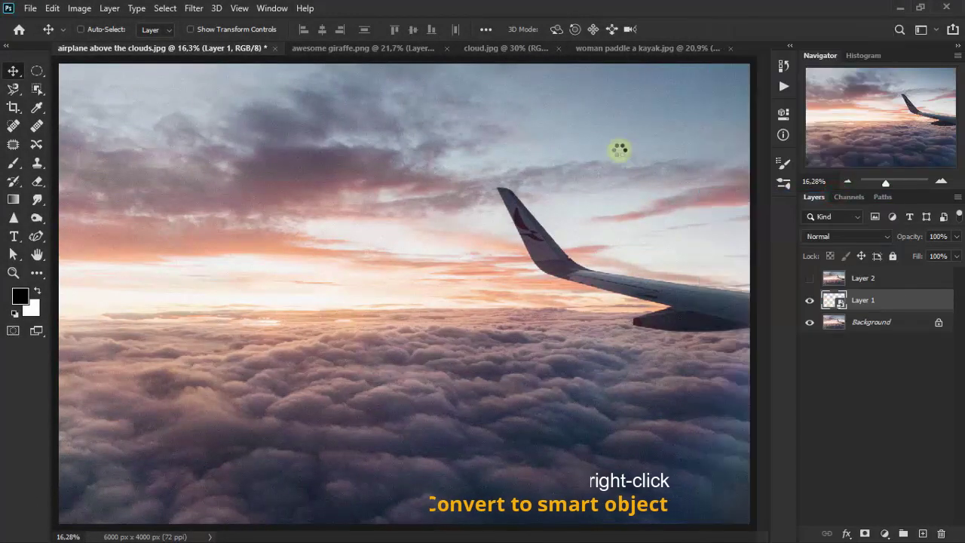
click(193, 9)
mouse_move(227, 168)
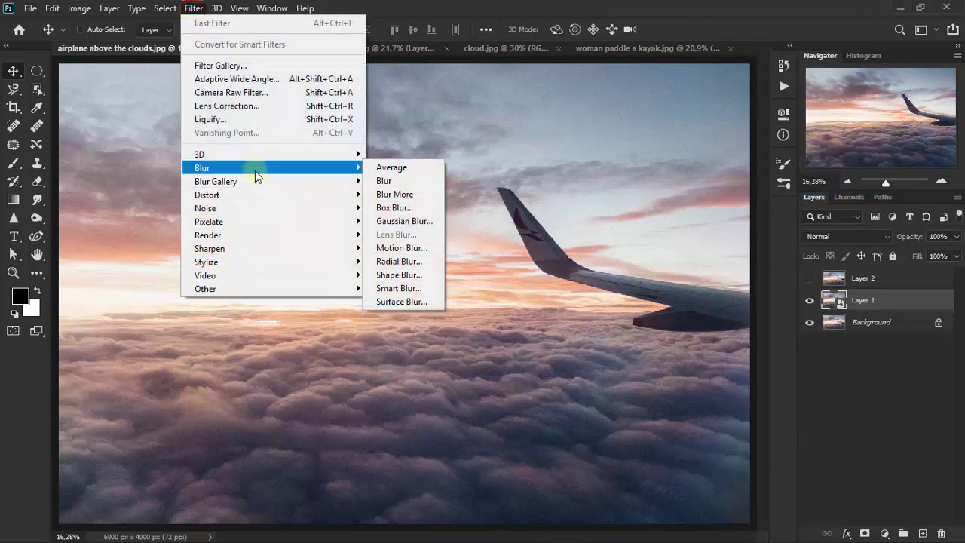
click(435, 223)
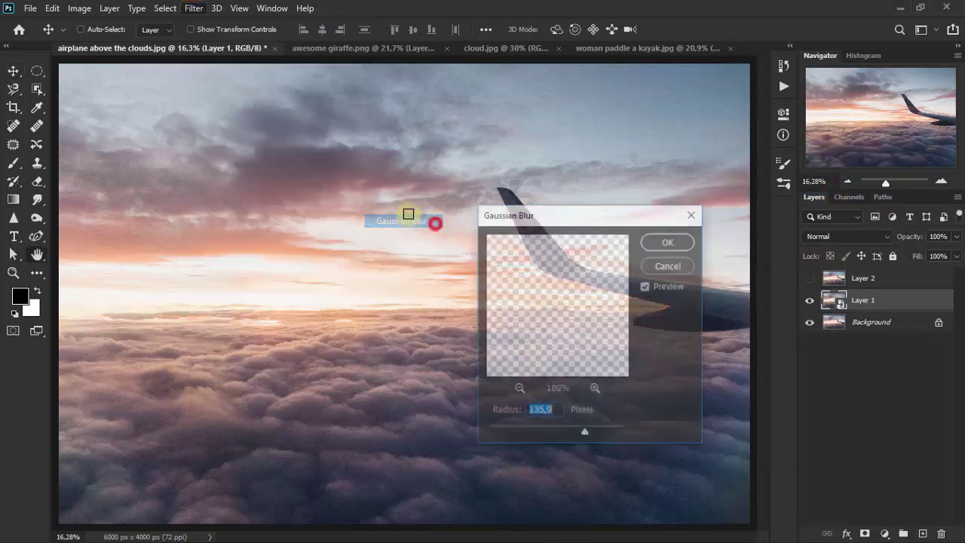
drag(618, 223, 658, 83)
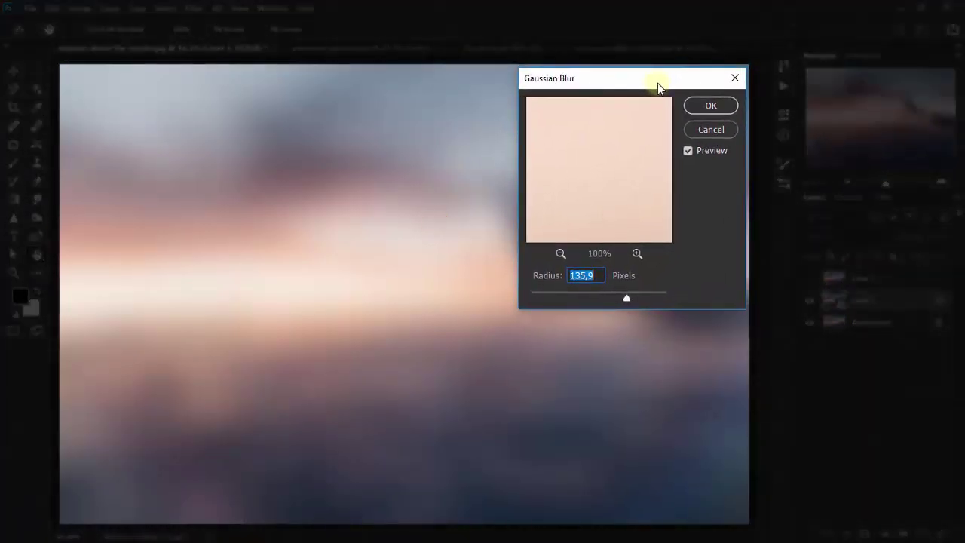
text(16,6)
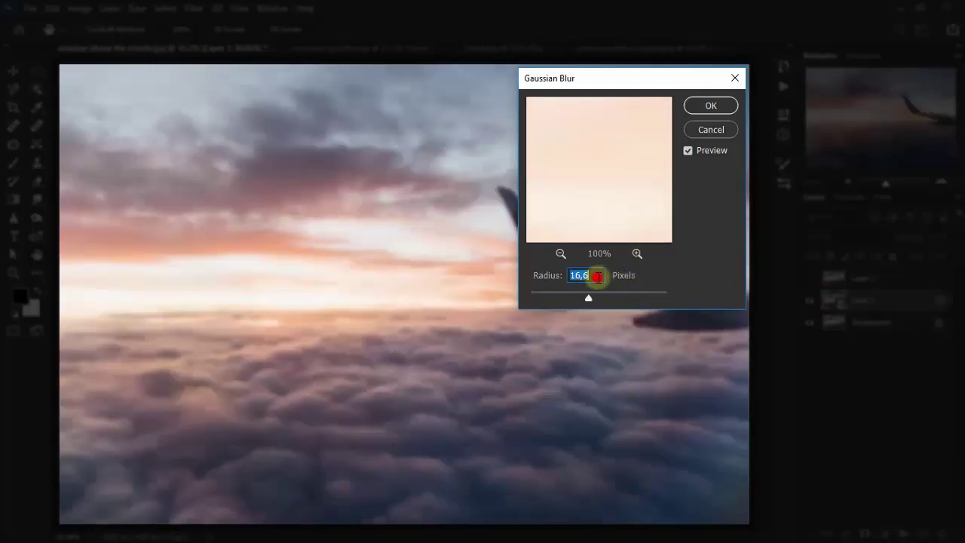
click(719, 108)
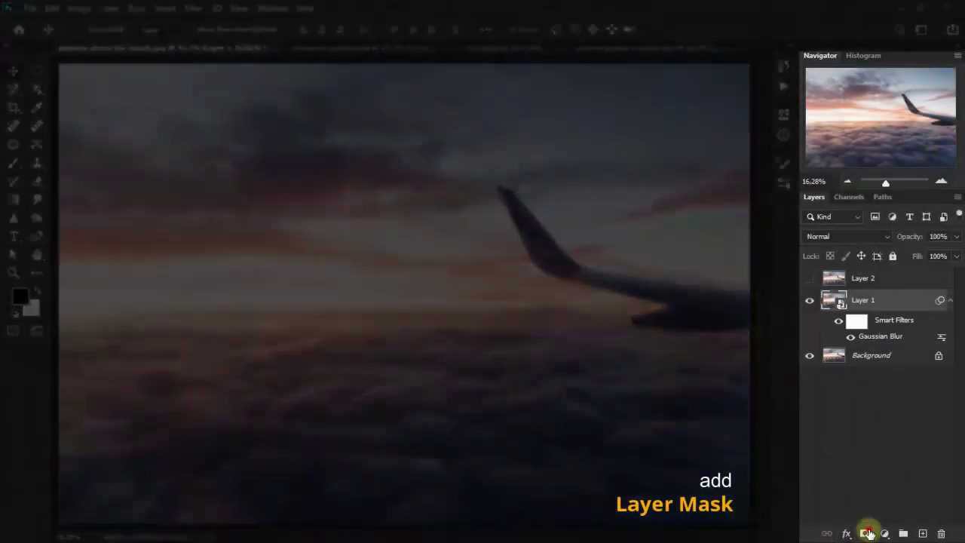
Step: Add a layer mask to Layer 1 and erase the blur off the airplane wing
click(867, 533)
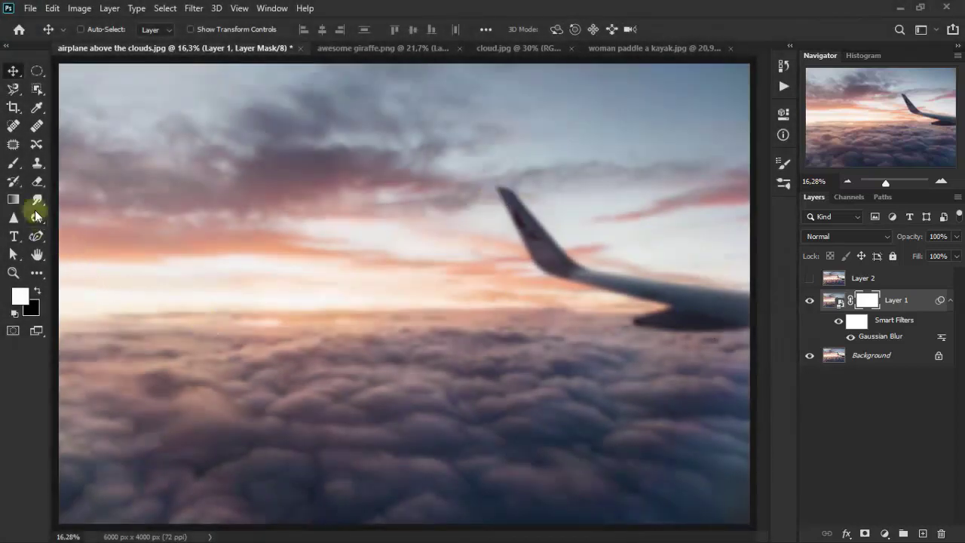
drag(37, 181, 92, 185)
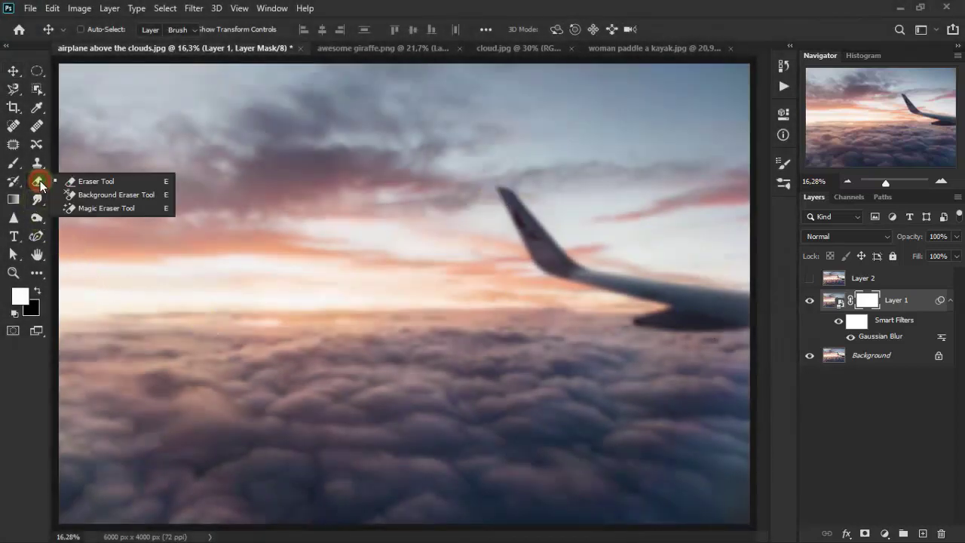
click(135, 184)
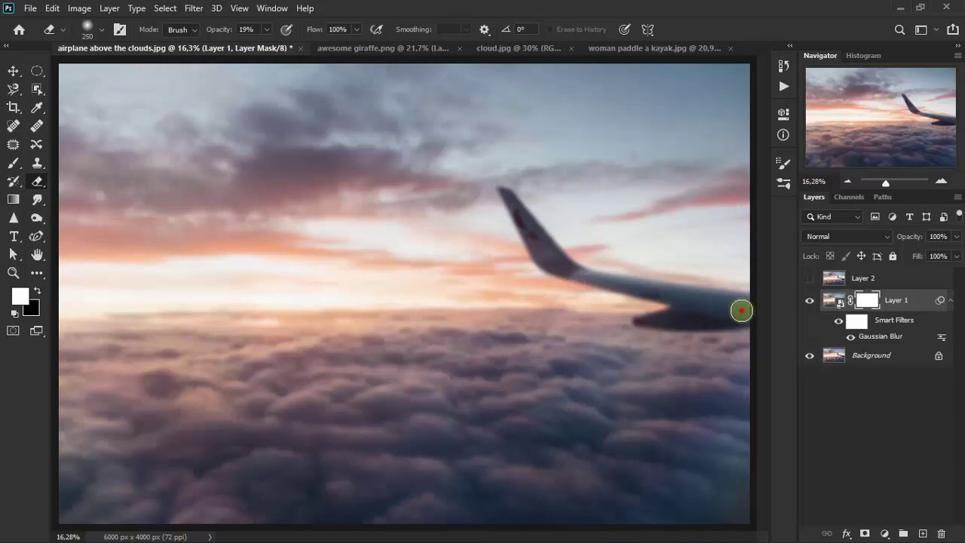
drag(741, 310, 643, 290)
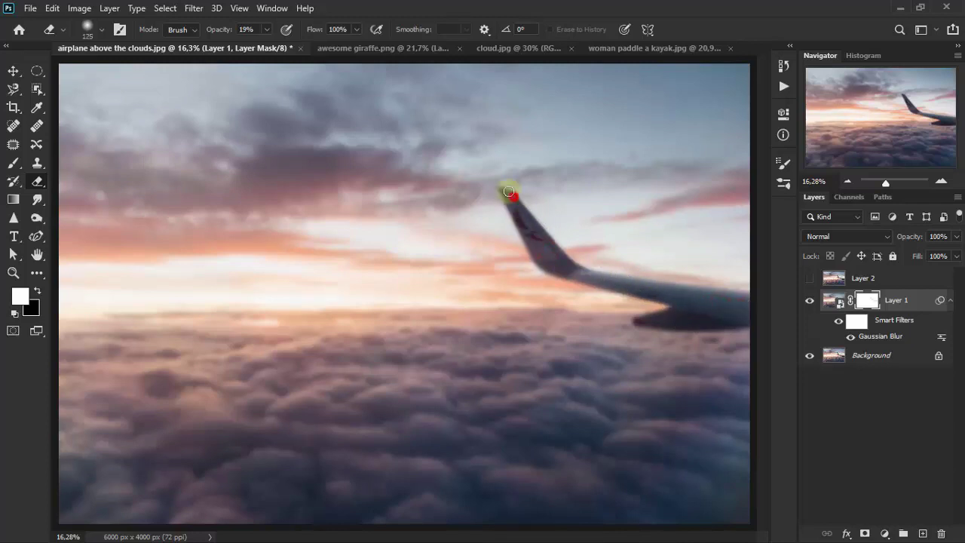
mouse_move(509, 192)
mouse_down()
mouse_move(704, 312)
mouse_move(740, 303)
mouse_up()
drag(637, 280, 744, 328)
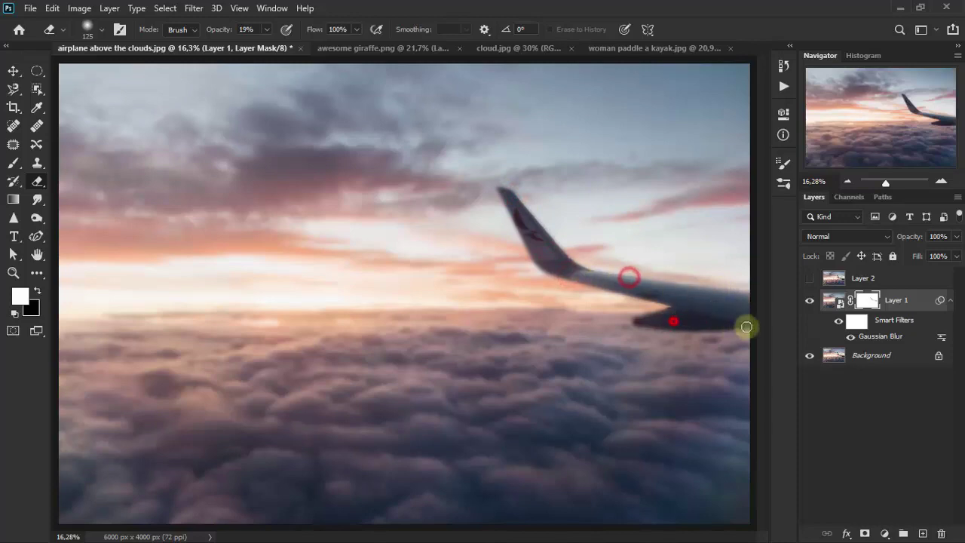
mouse_move(503, 193)
mouse_down()
mouse_move(544, 250)
mouse_move(666, 323)
mouse_up()
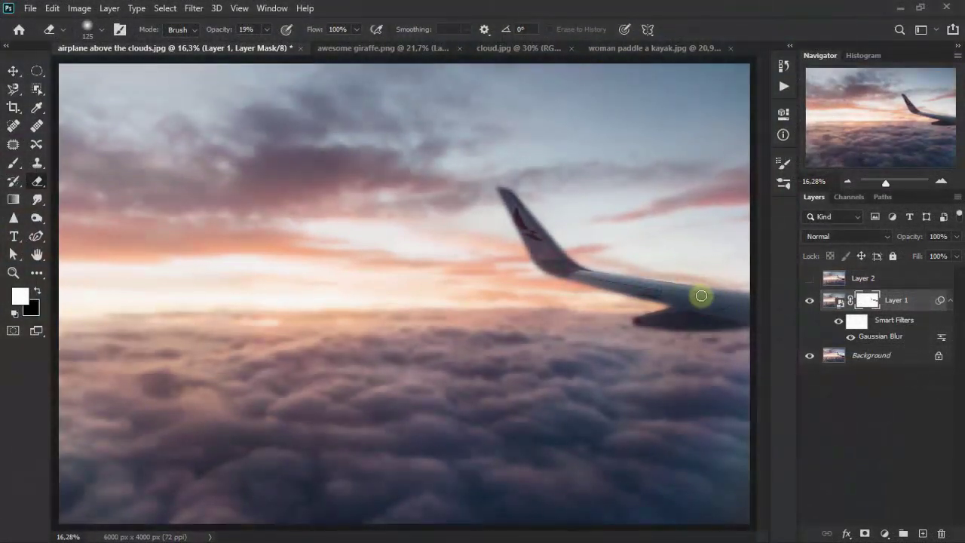
click(13, 72)
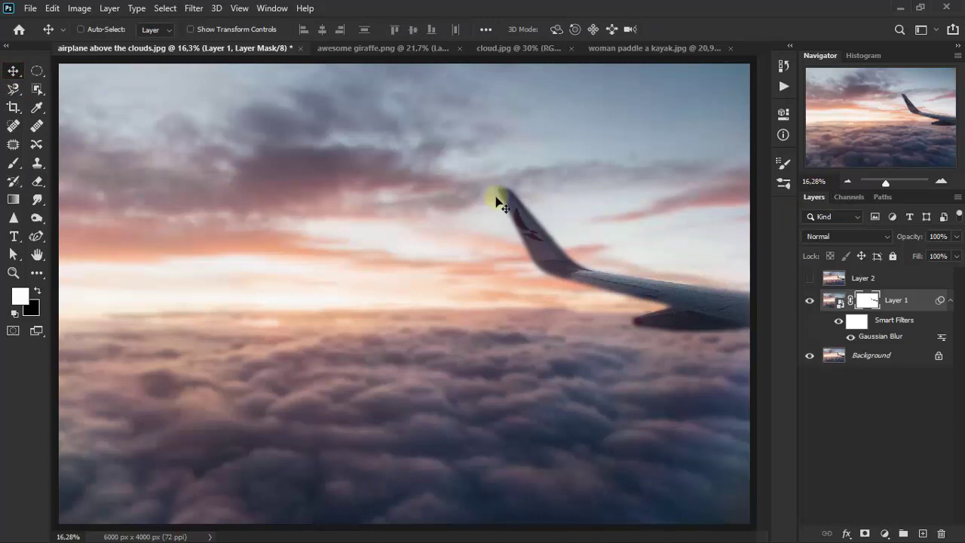
click(832, 240)
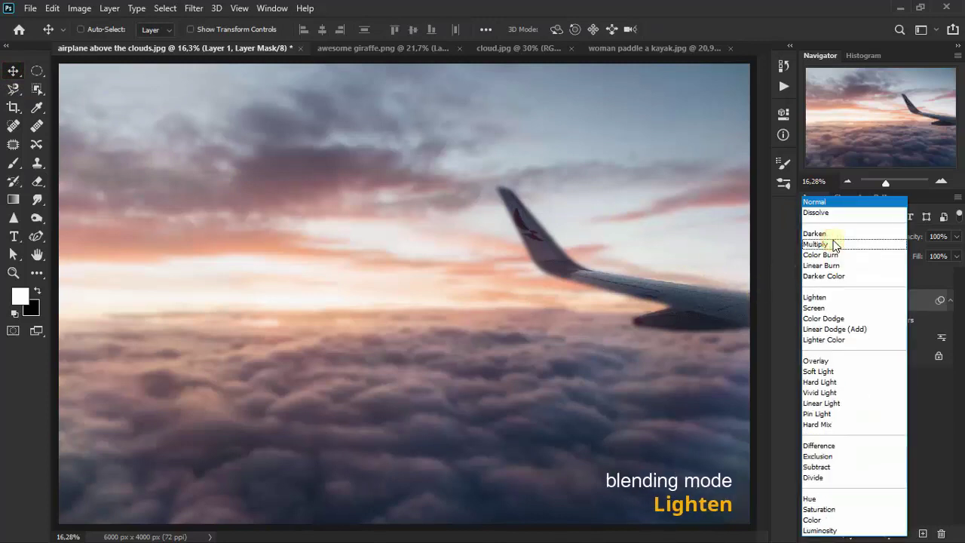
Step: Set Layer 1's blend mode to Lighten and collapse its Smart Filters list
click(842, 302)
click(808, 304)
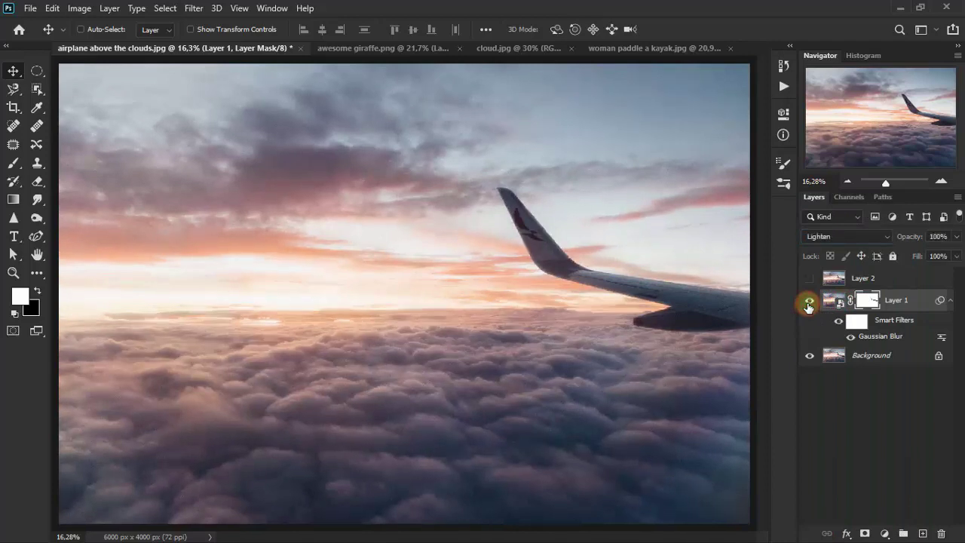
click(950, 303)
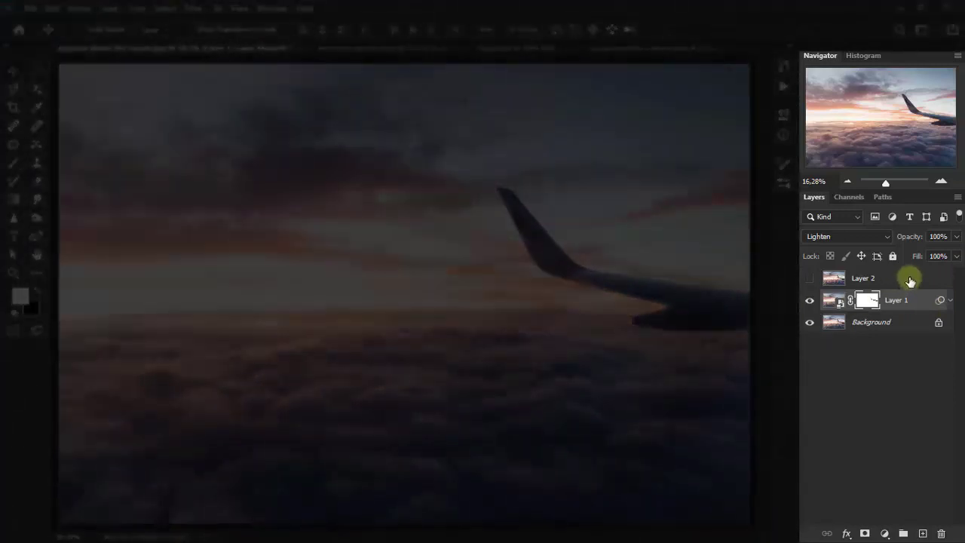
Step: Make Layer 2 visible, convert it to a smart object and apply a 179,1-pixel Gaussian Blur
click(909, 280)
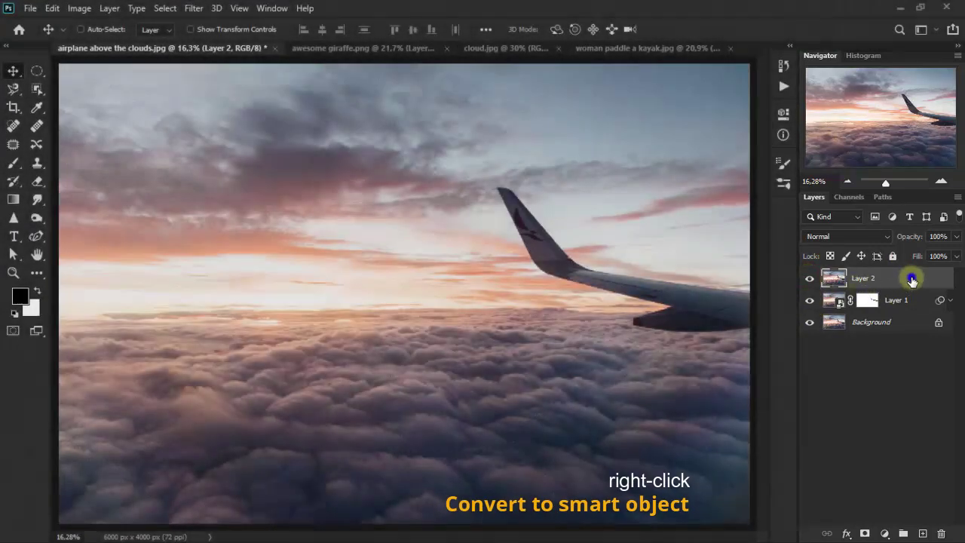
right_click(911, 279)
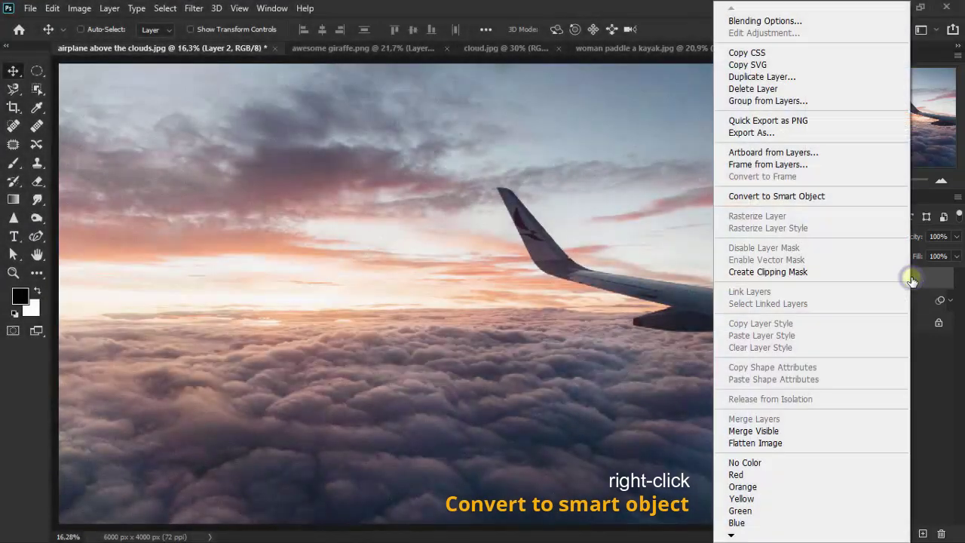
click(871, 197)
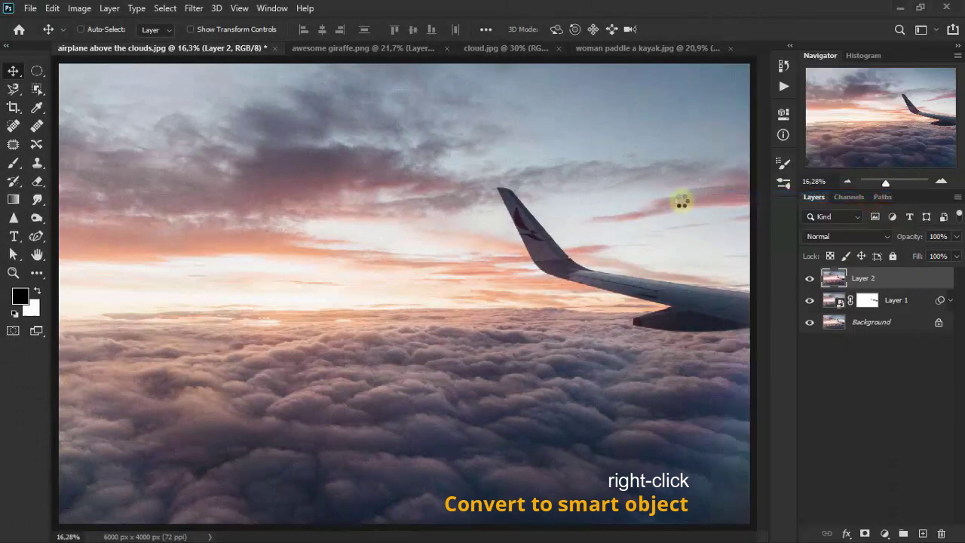
click(201, 9)
mouse_move(271, 168)
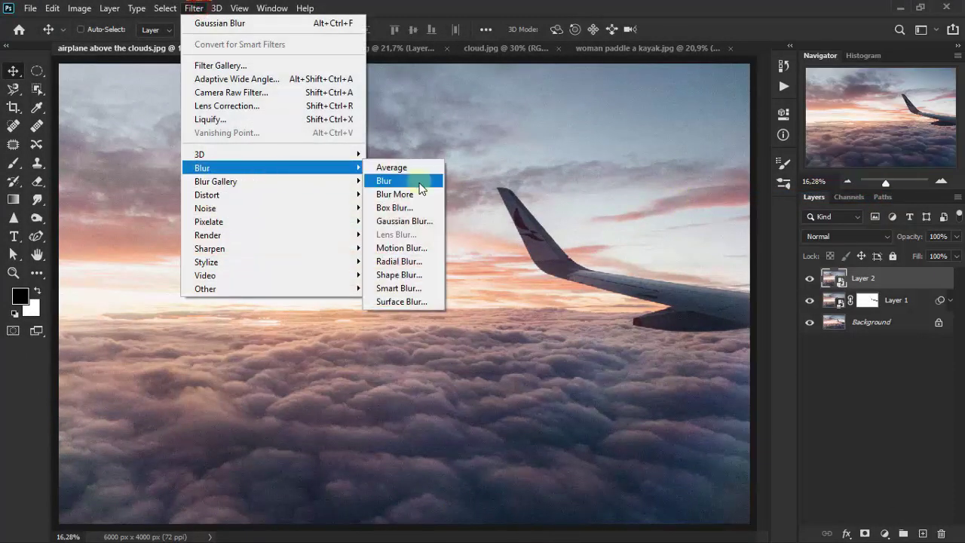
click(420, 221)
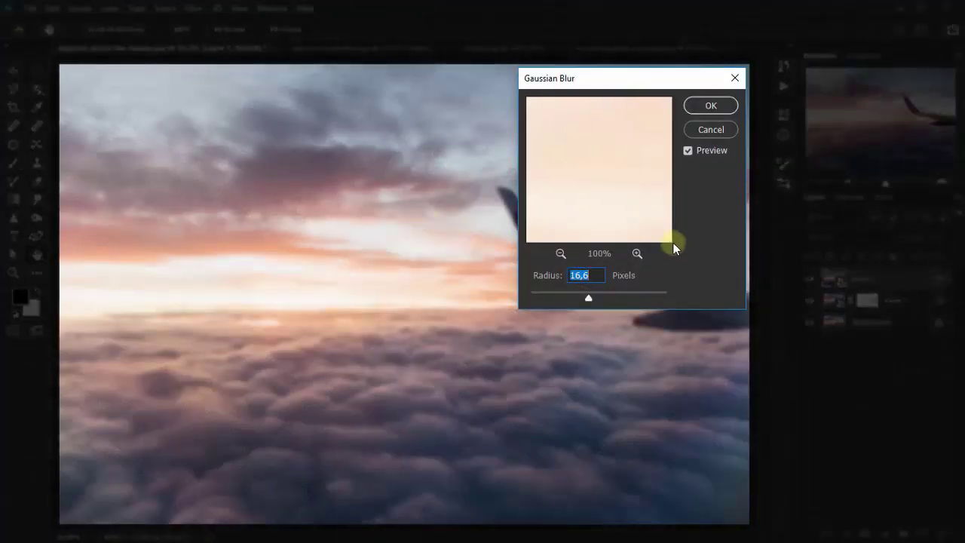
text(179,1)
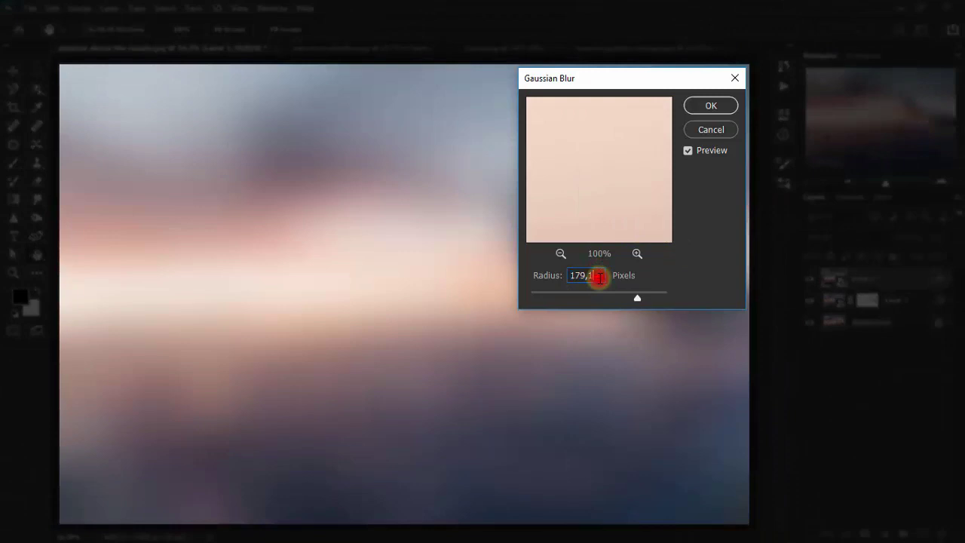
click(712, 107)
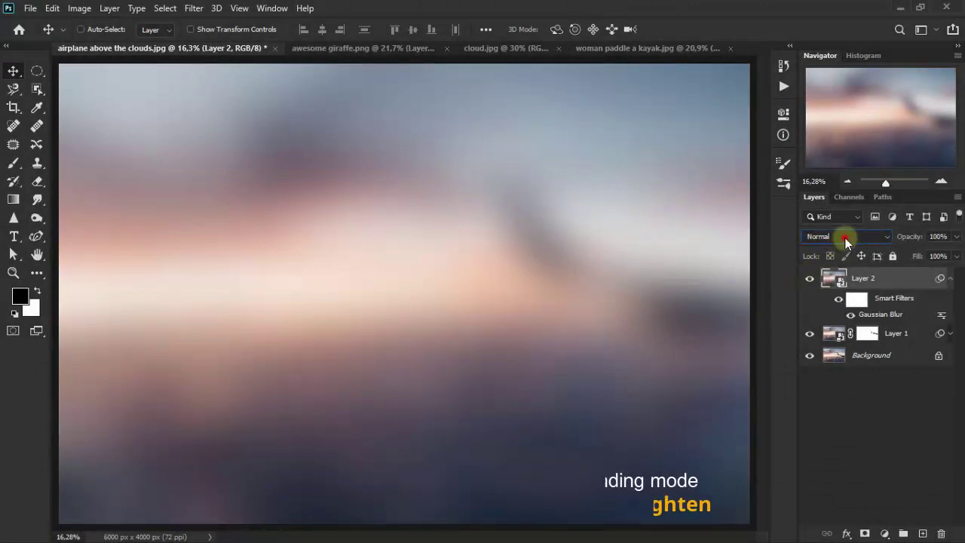
Step: Set Layer 2 to Lighten blending at 30% opacity
click(844, 237)
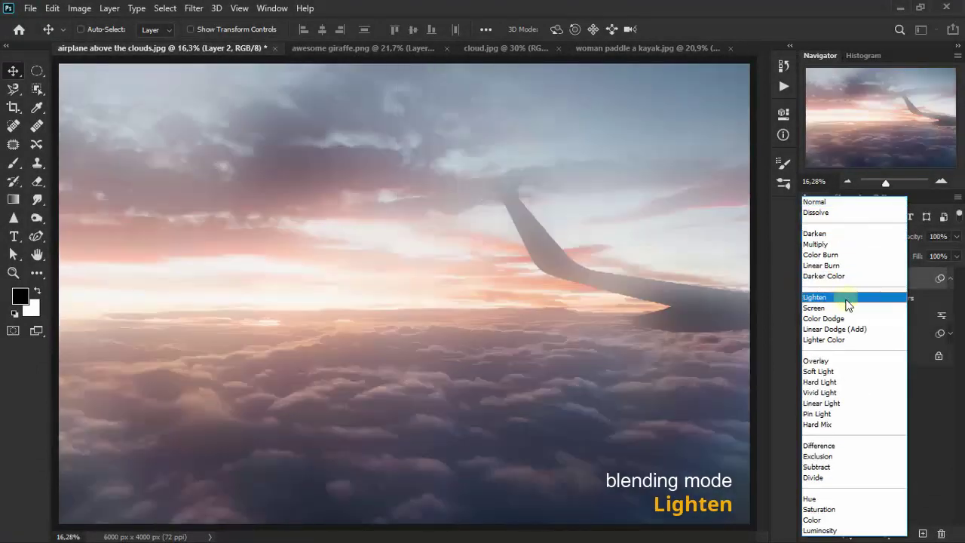
click(846, 300)
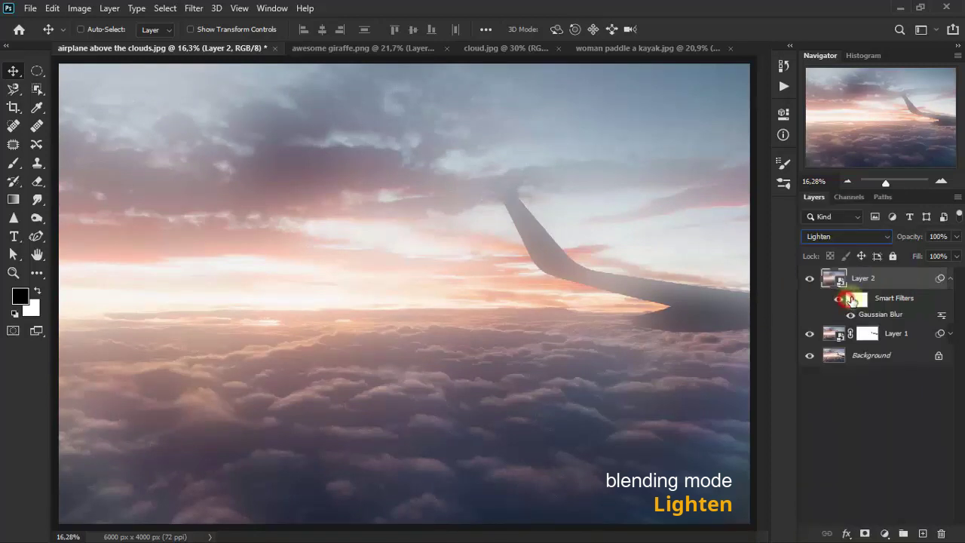
click(956, 237)
drag(954, 257, 931, 256)
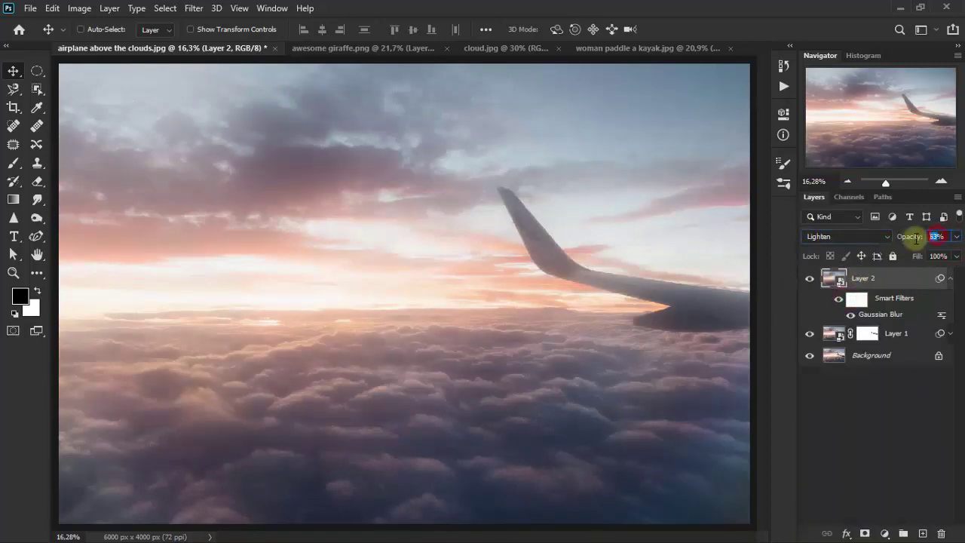
text(30)
key(Return)
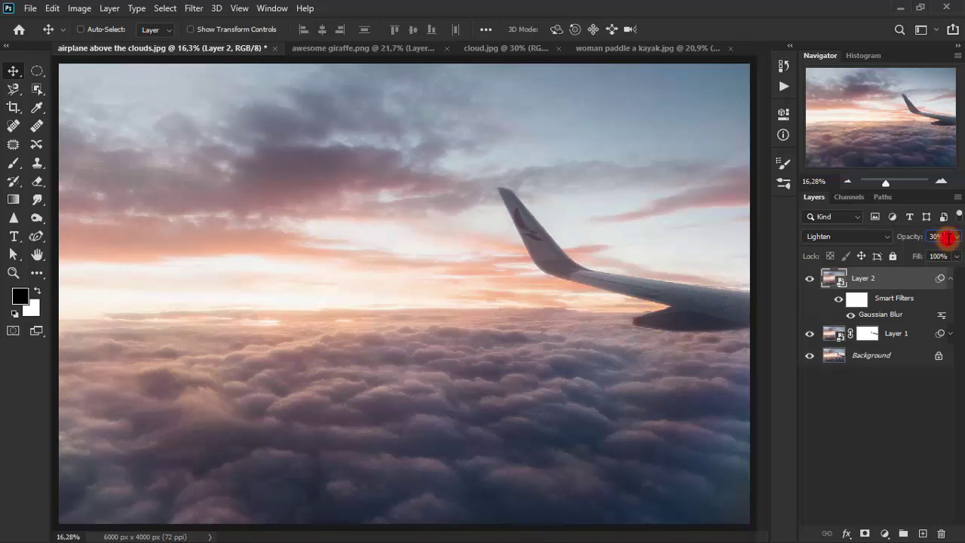
Step: Toggle Layer 2's visibility to compare, collapse its filters and reselect Layer 1
click(810, 279)
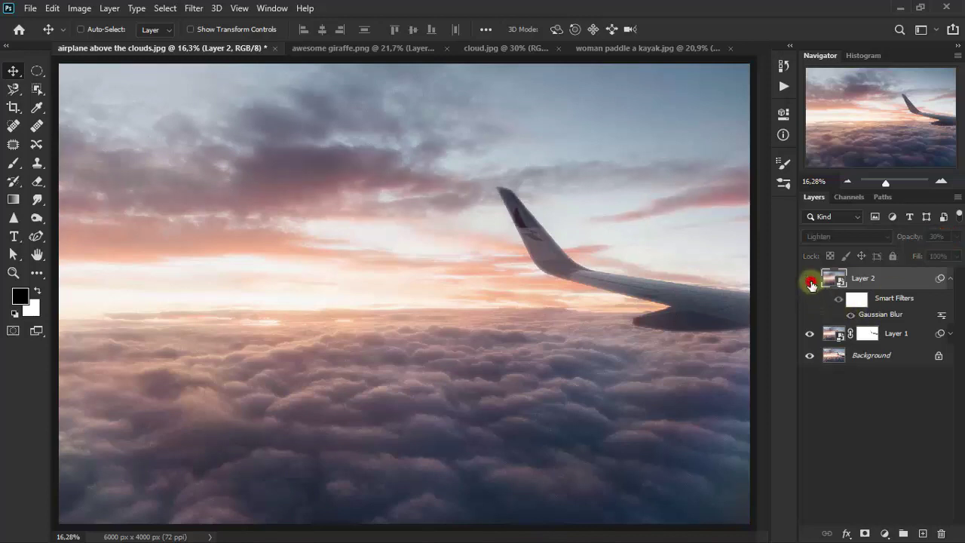
click(810, 281)
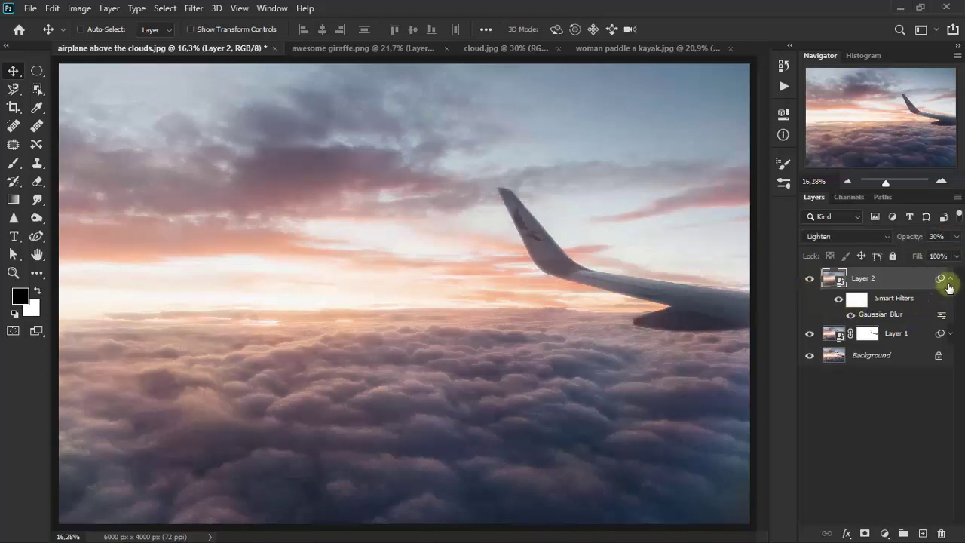
click(950, 281)
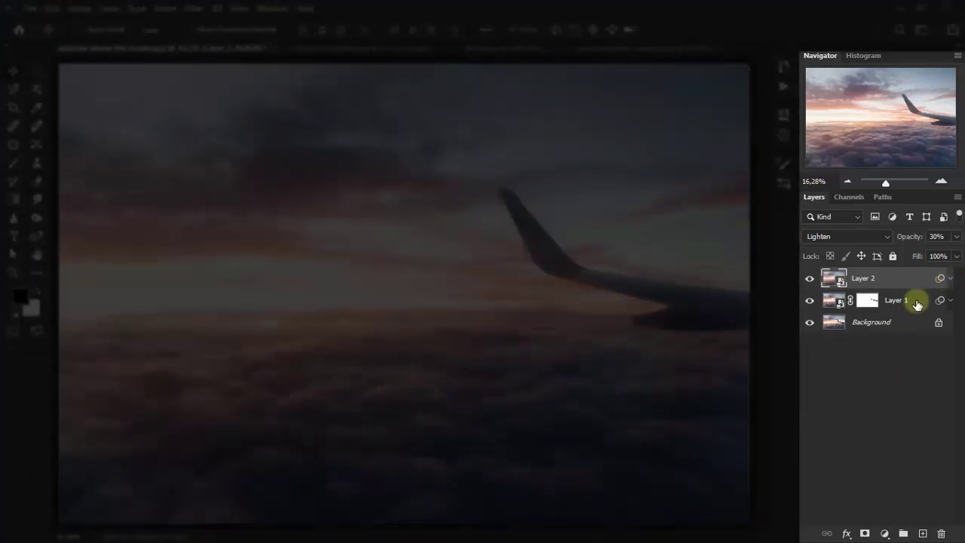
click(917, 303)
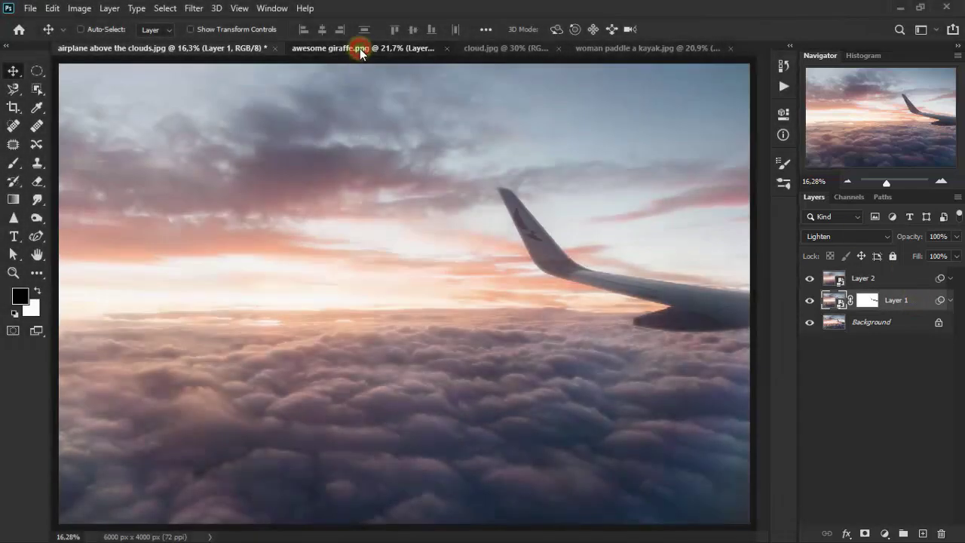
Step: Bring the giraffe from awesome giraffe.png into the sky at upper left and erase its neck base into the clouds
click(361, 50)
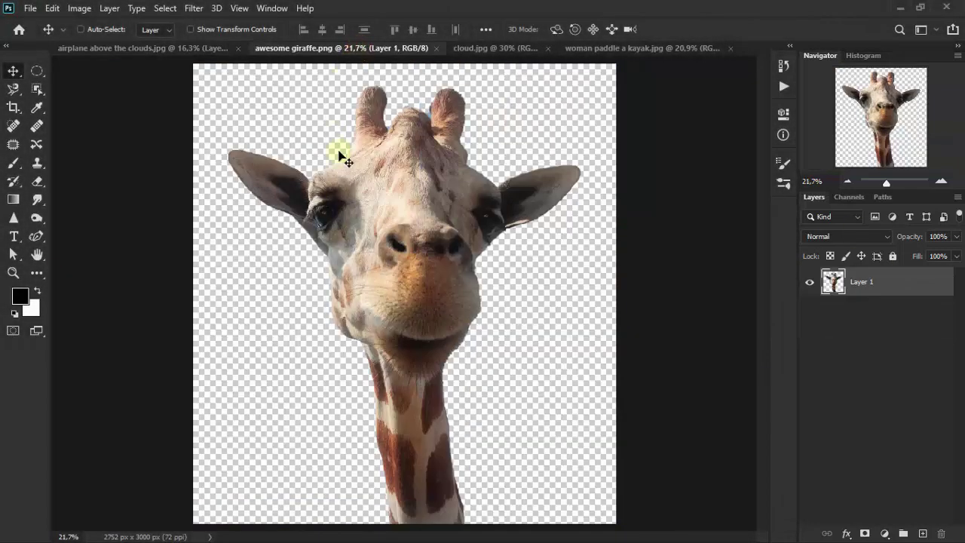
mouse_move(230, 97)
mouse_down()
mouse_move(235, 298)
mouse_move(233, 287)
mouse_up()
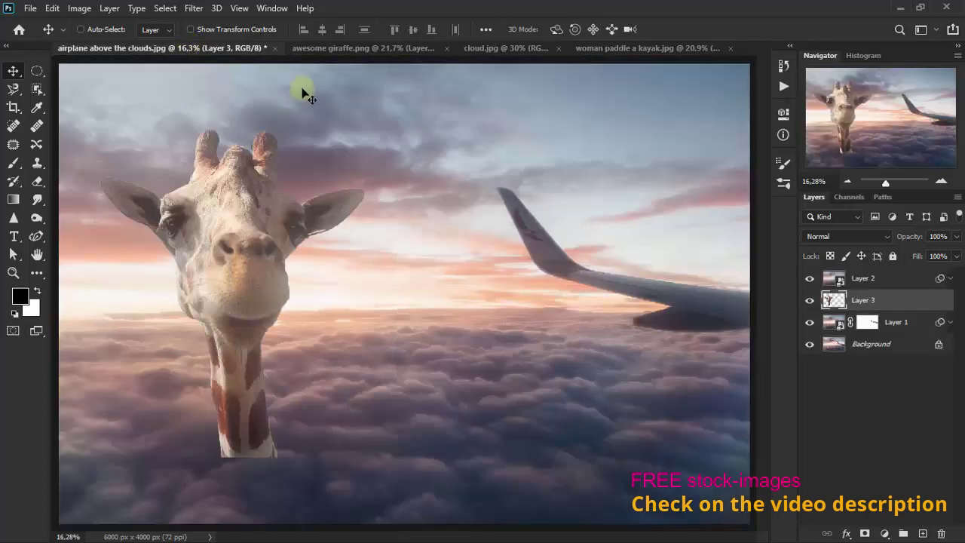
click(348, 50)
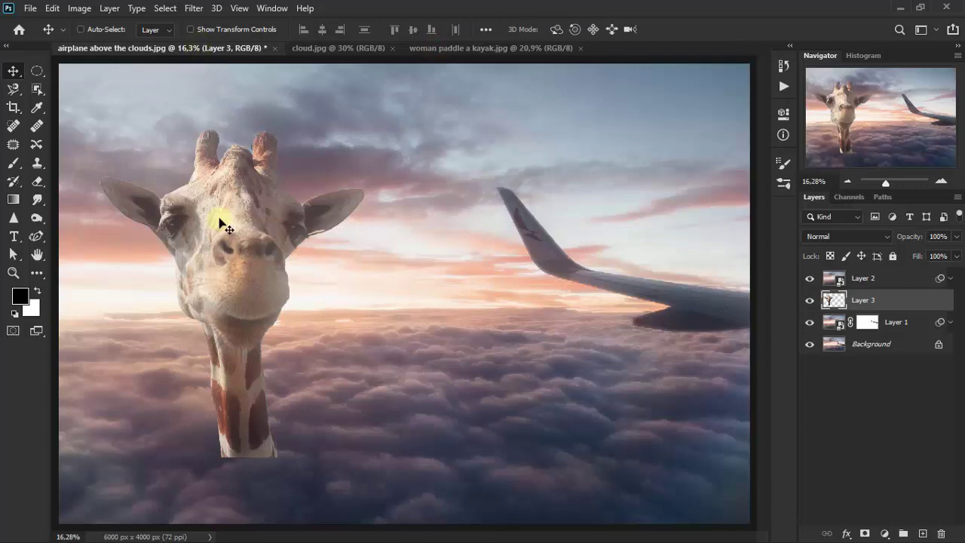
drag(219, 218, 205, 174)
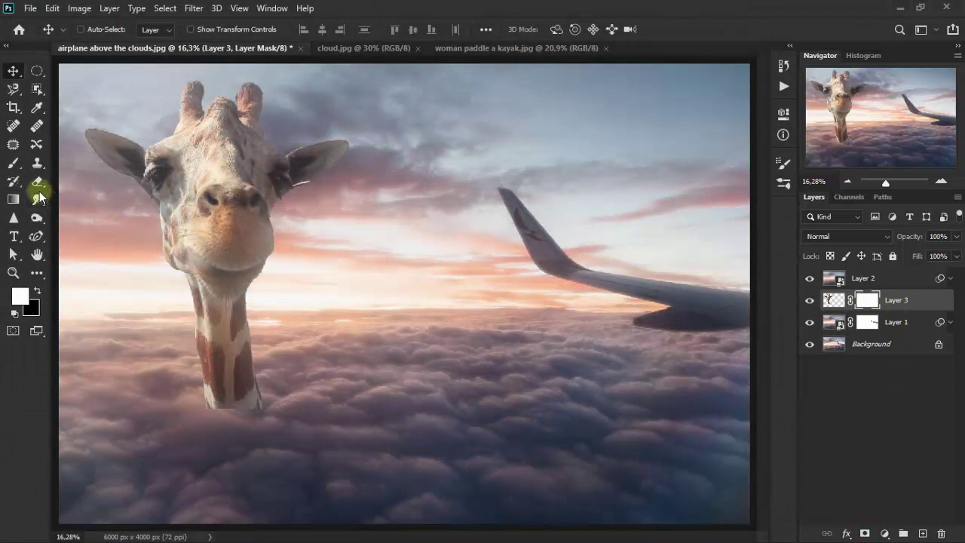
drag(37, 182, 129, 181)
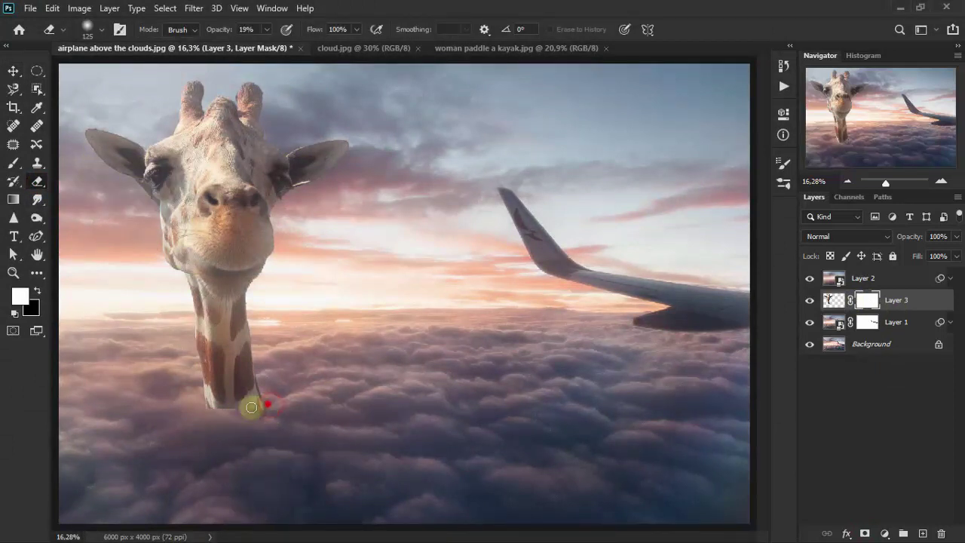
mouse_move(250, 402)
mouse_down()
mouse_move(225, 411)
mouse_move(239, 402)
mouse_up()
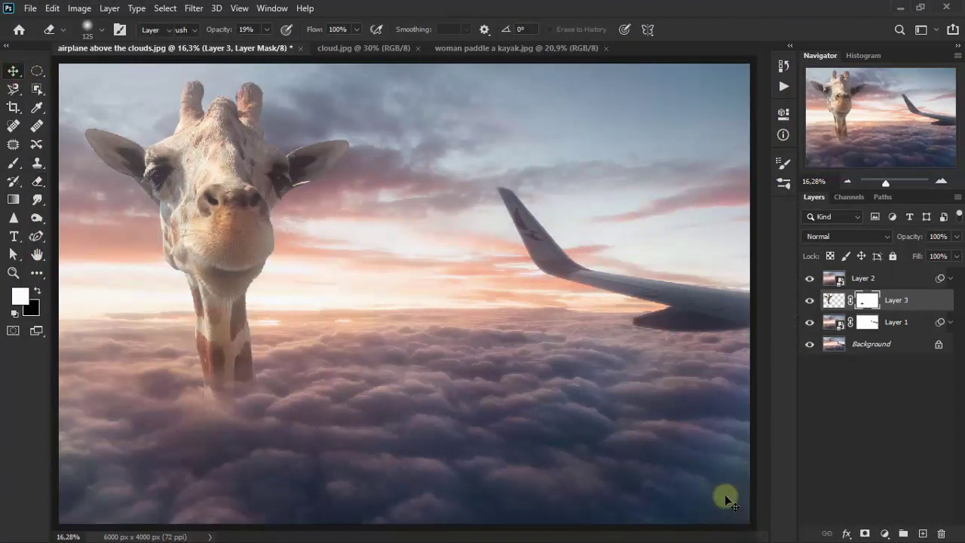
key(v)
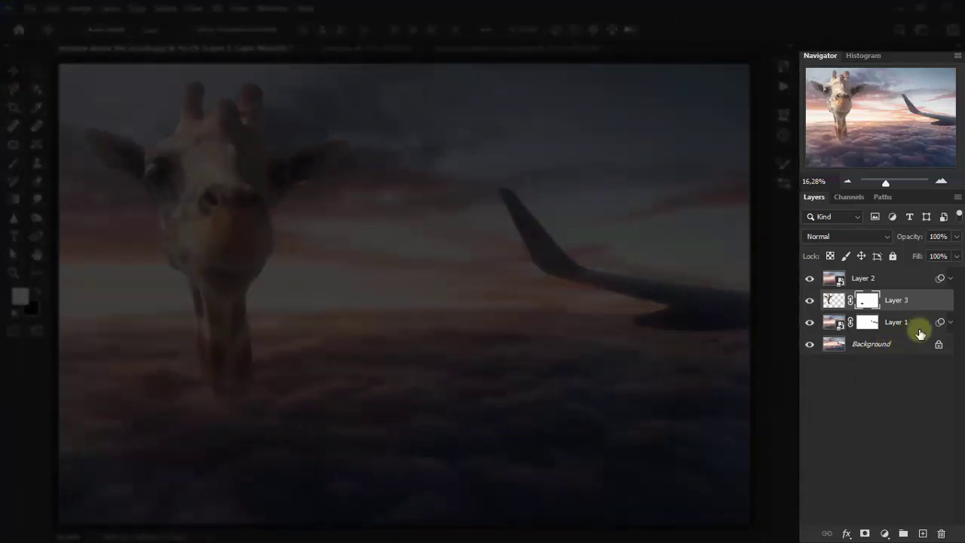
Step: Add a new layer above Layer 1 and set the foreground colour to ffe691
click(919, 330)
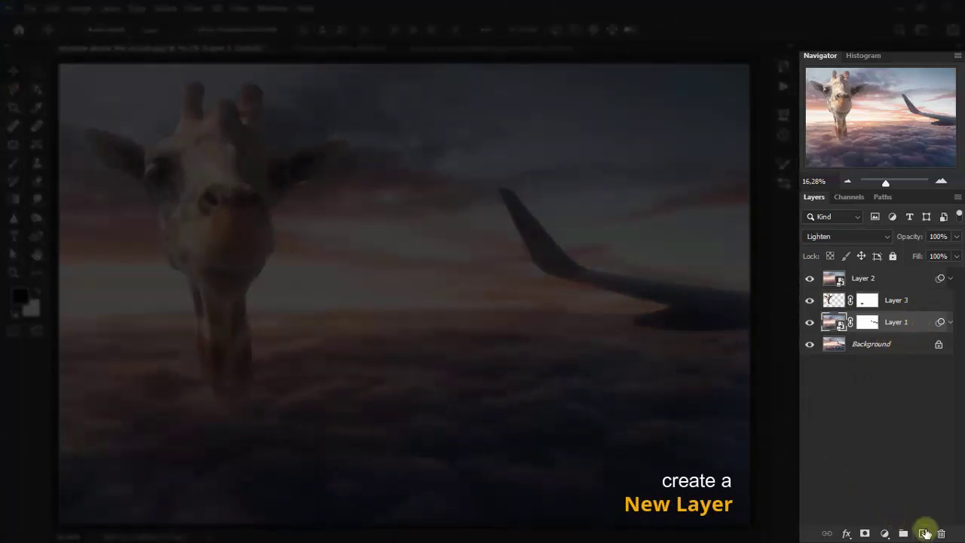
click(924, 532)
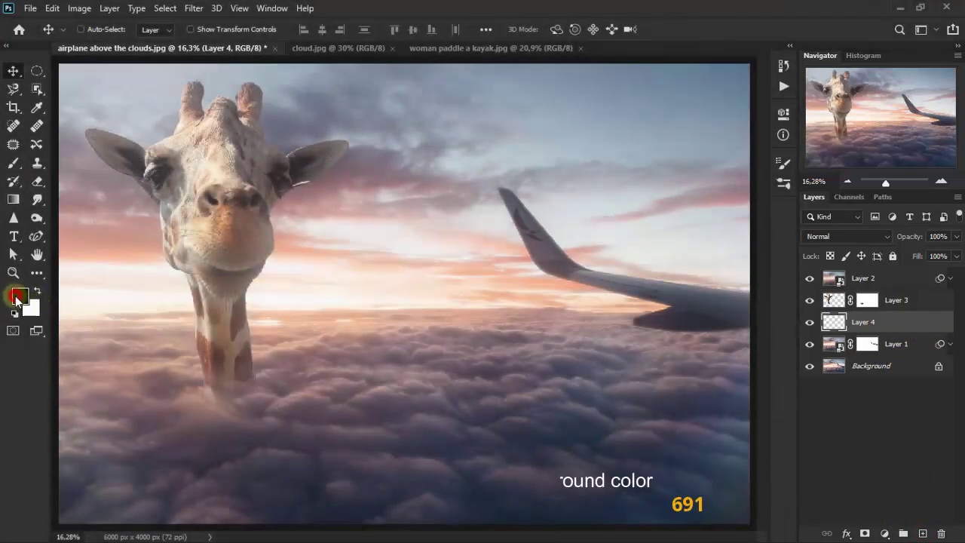
click(16, 299)
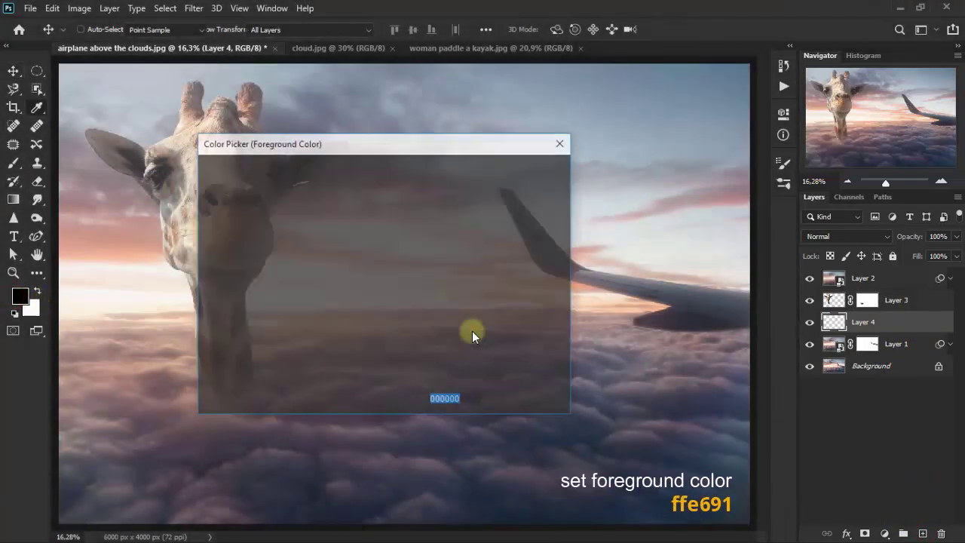
text(ffe691)
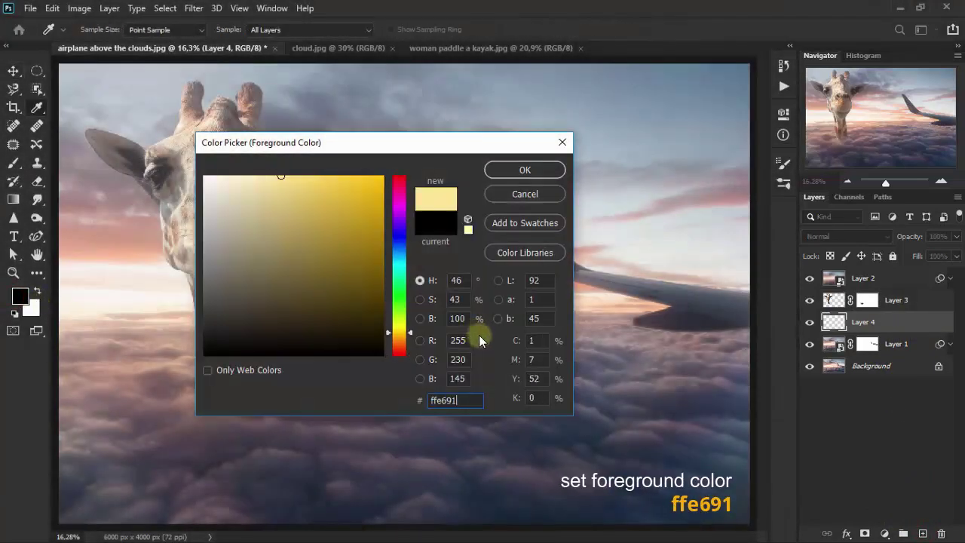
click(546, 171)
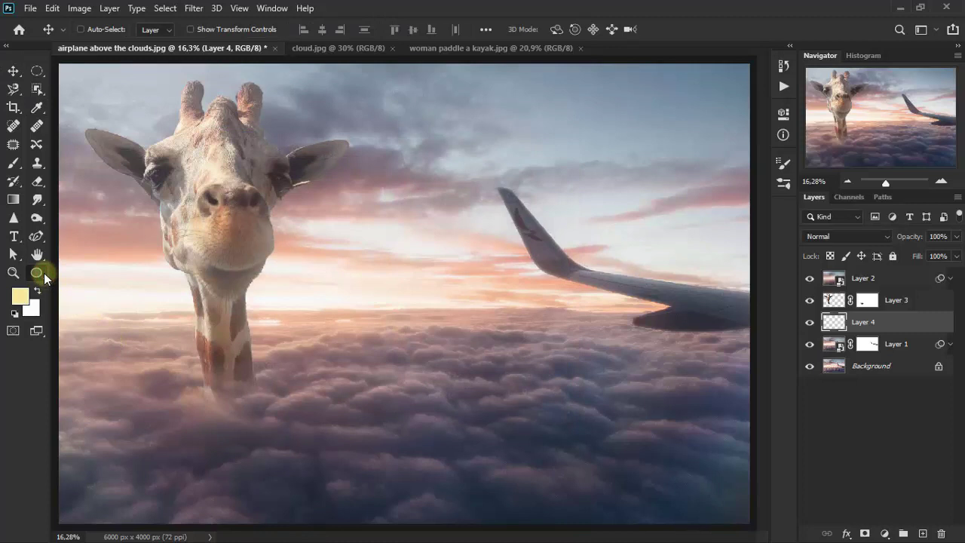
click(43, 275)
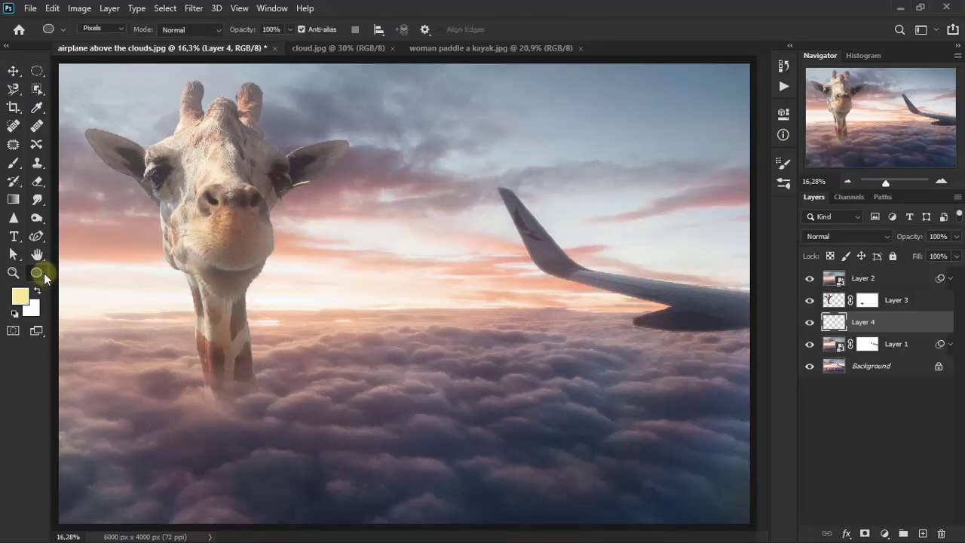
Step: Draw an ellipse at the base of the giraffe's neck and fill it with pale yellow
right_click(40, 274)
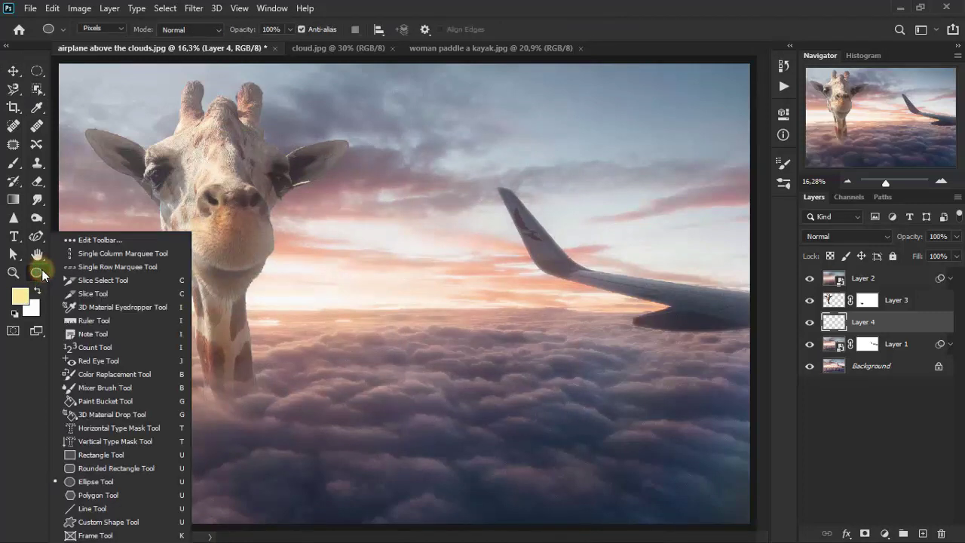
click(112, 481)
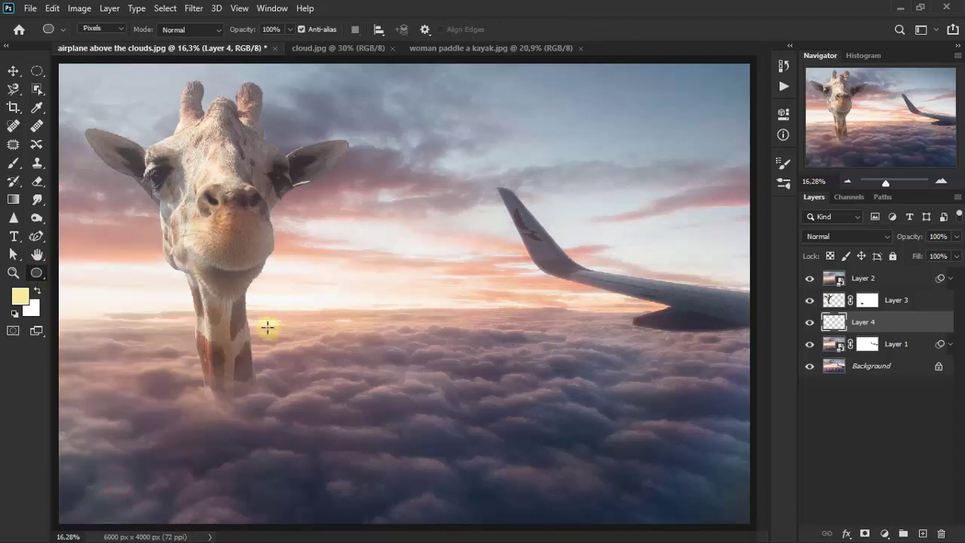
drag(238, 371, 420, 416)
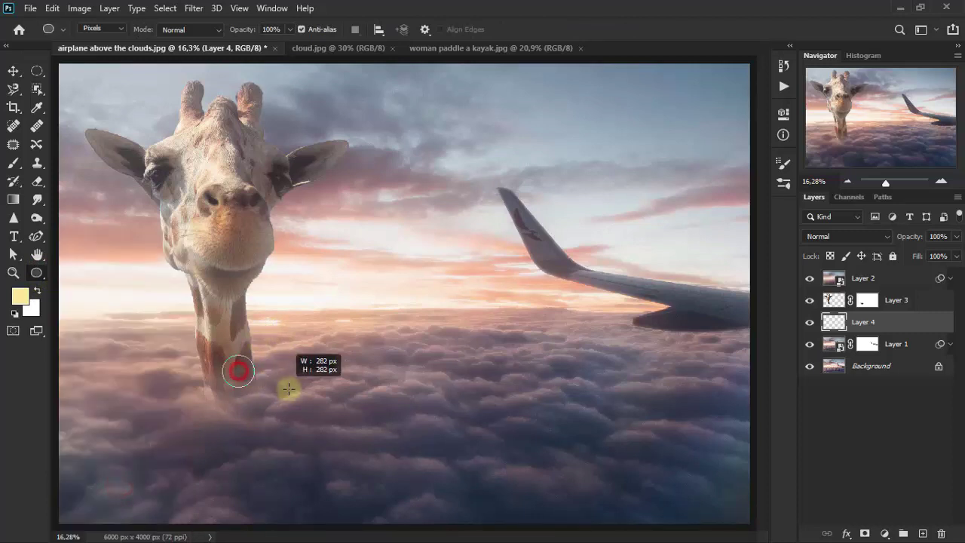
key(alt+BackSpace)
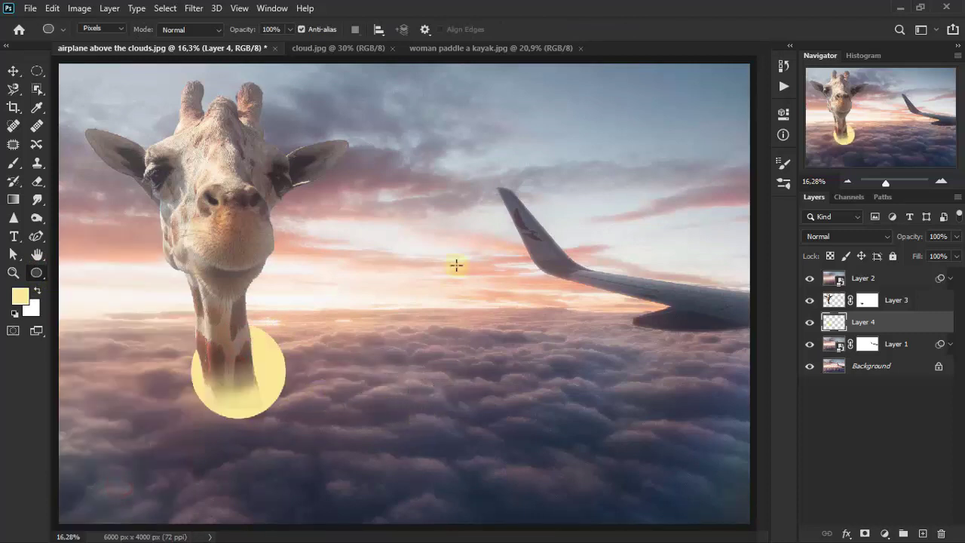
Step: Stretch the yellow ellipse wide and flat across the giraffe's neck along the horizon
key(ctrl+t)
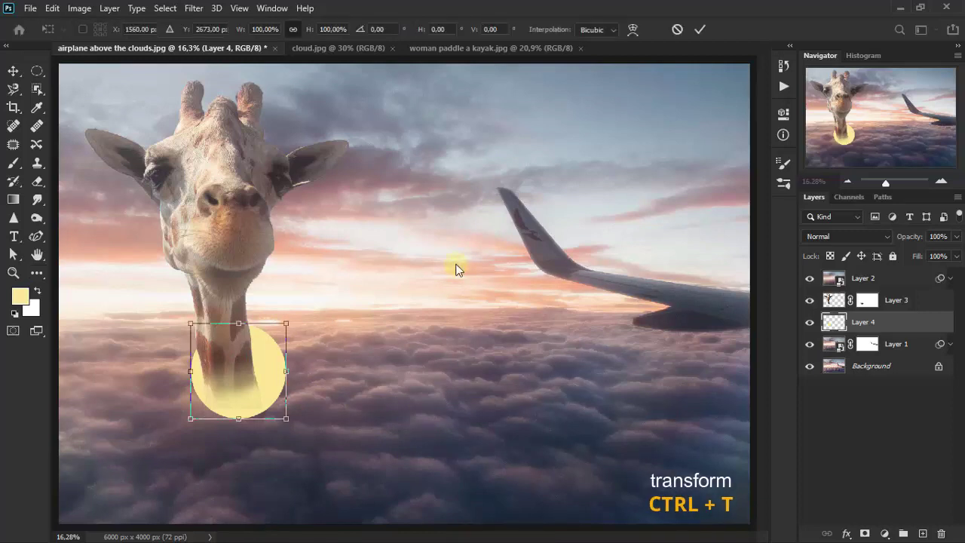
drag(290, 375, 467, 379)
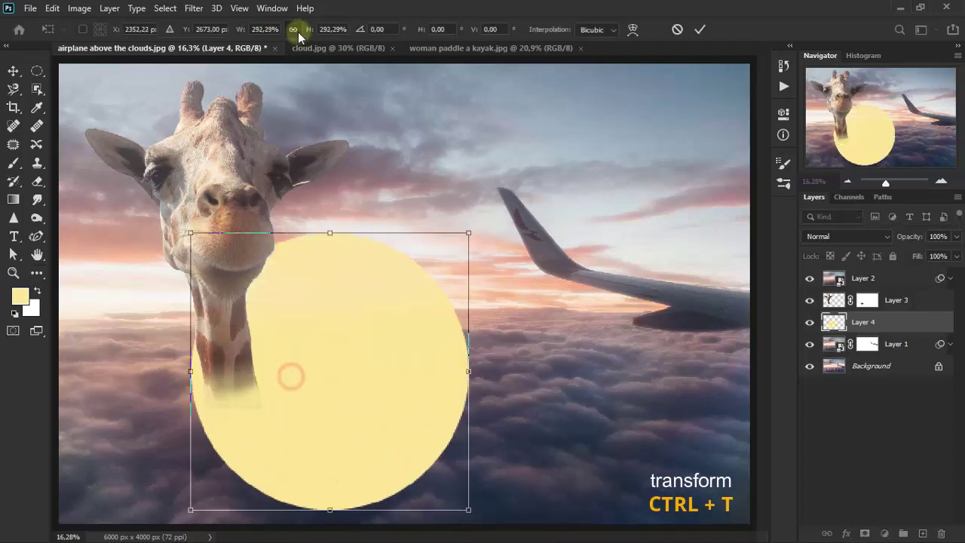
drag(329, 233, 329, 415)
drag(352, 451, 265, 252)
drag(242, 312, 242, 263)
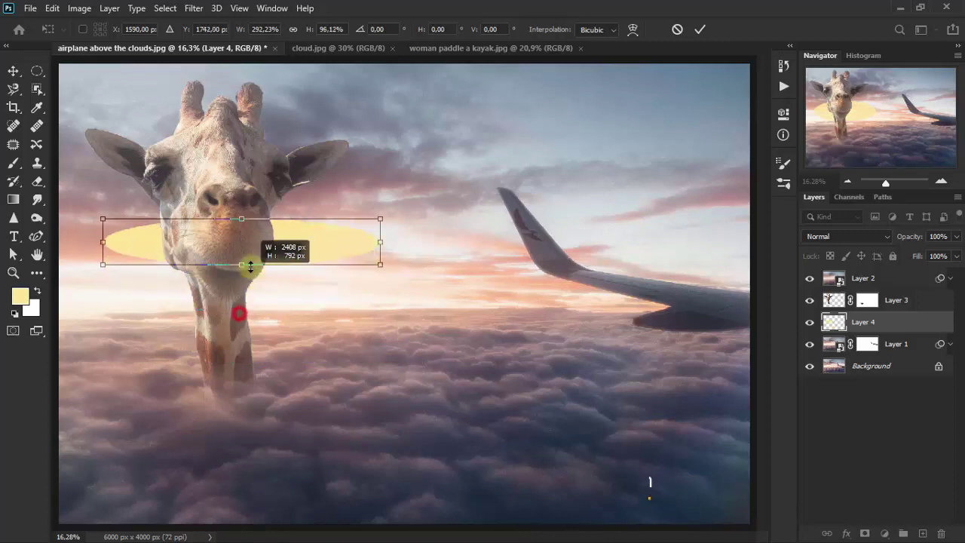
drag(299, 235, 310, 291)
drag(390, 293, 404, 293)
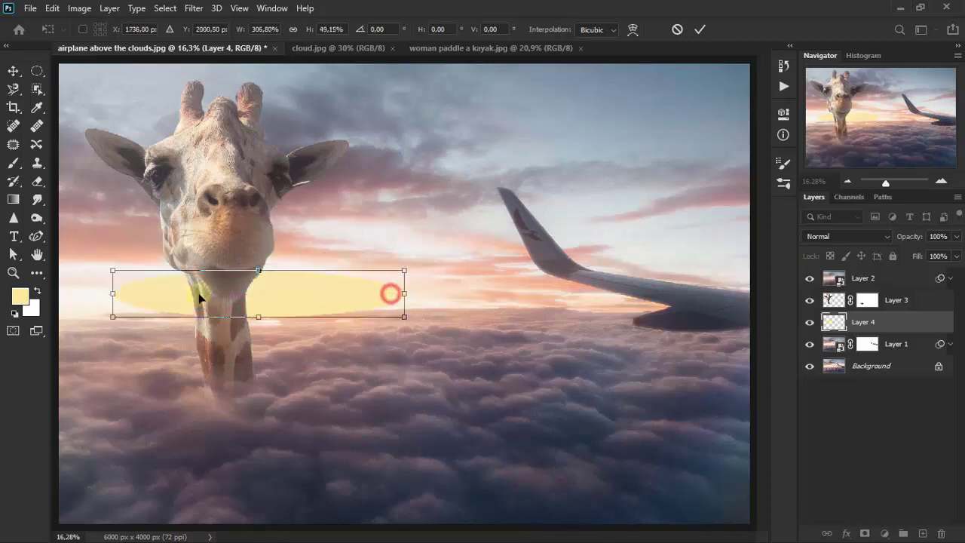
drag(112, 293, 84, 294)
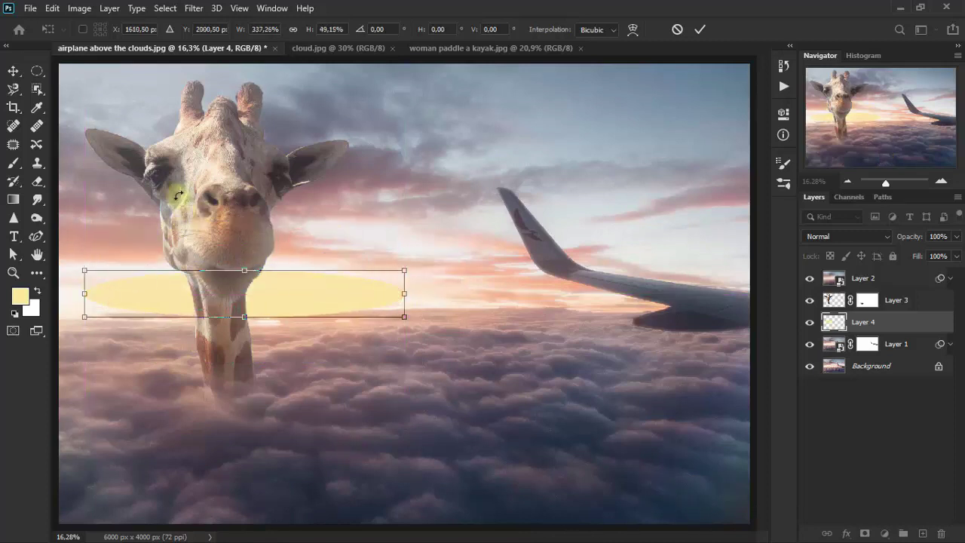
click(491, 133)
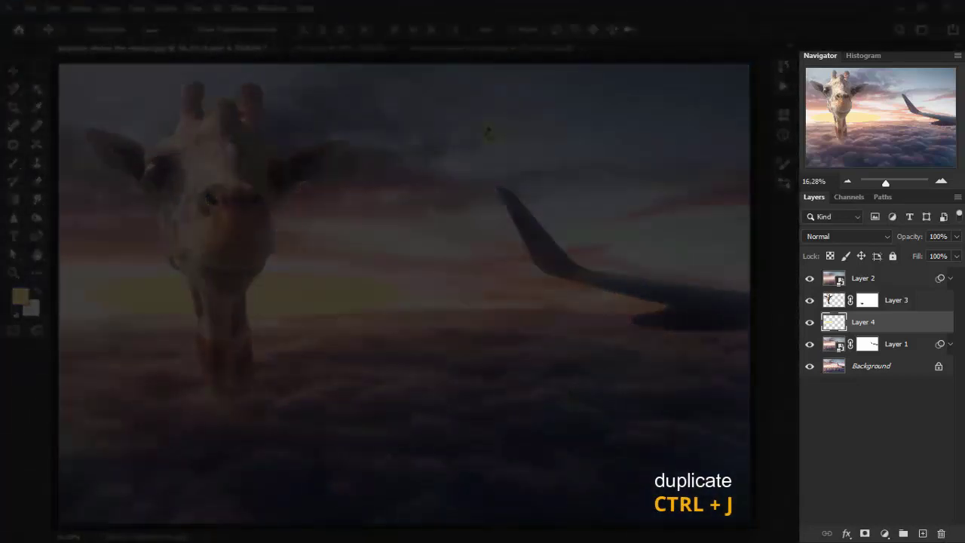
Step: Duplicate the ellipse, move the copy lower and reshape it to W 87% / H 149%
key(ctrl+j)
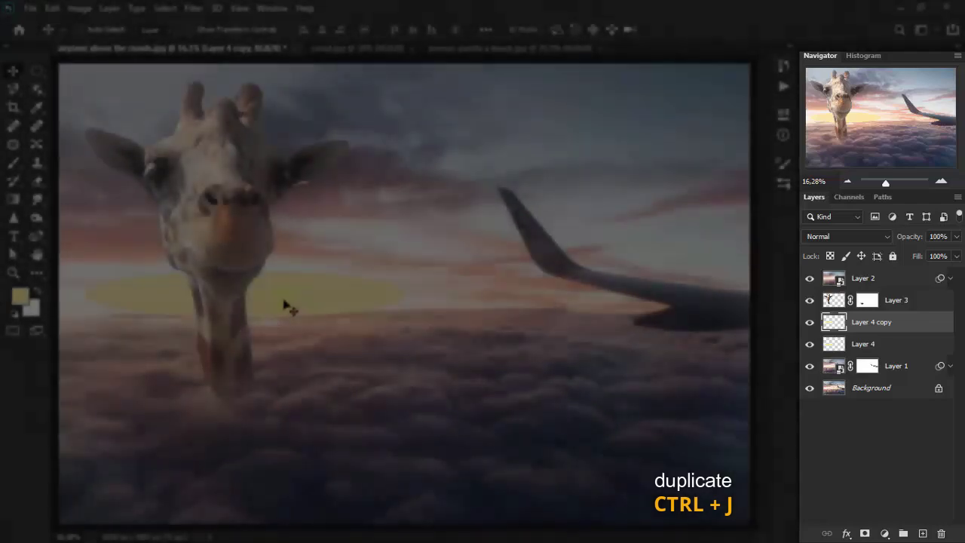
drag(308, 329, 325, 408)
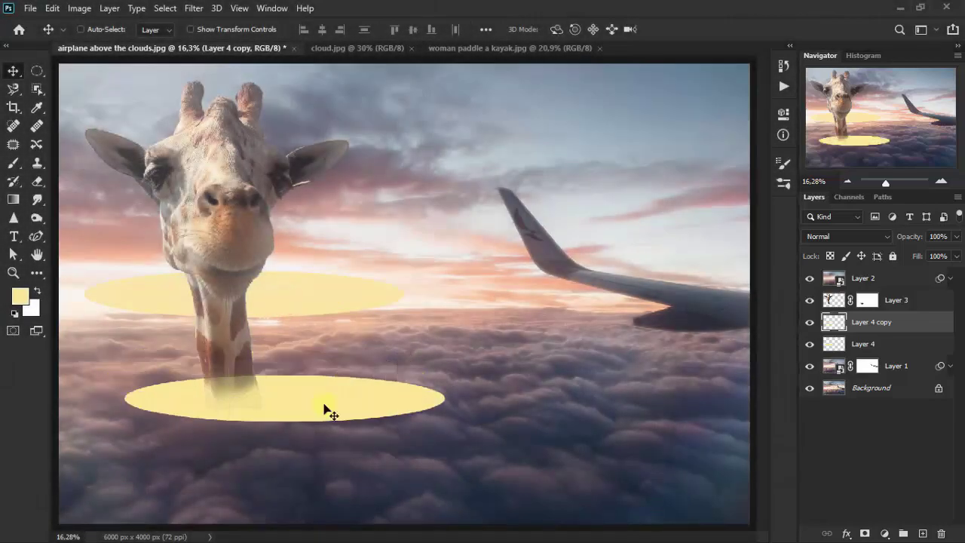
key(ctrl+t)
drag(455, 397, 388, 399)
mouse_move(267, 415)
mouse_down()
mouse_move(264, 445)
mouse_move(283, 407)
mouse_up()
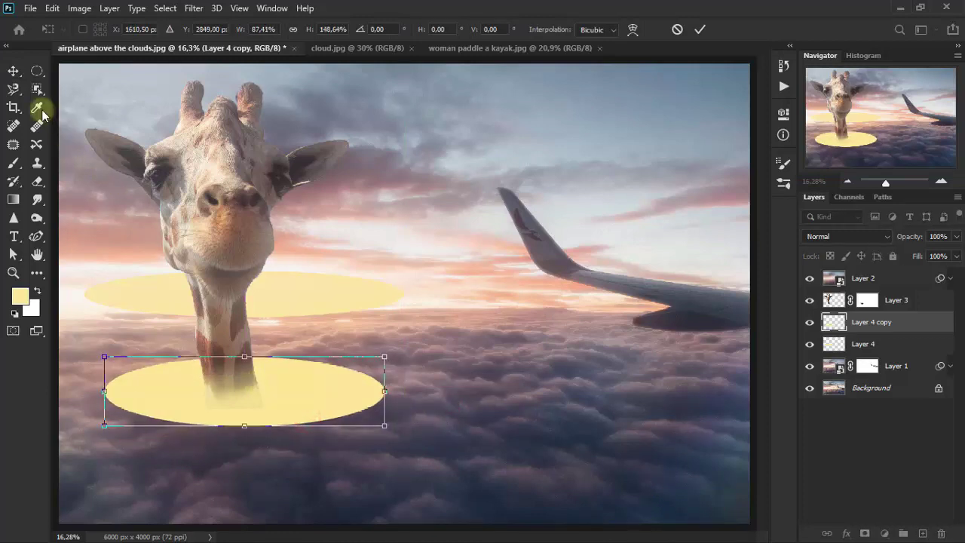
click(13, 70)
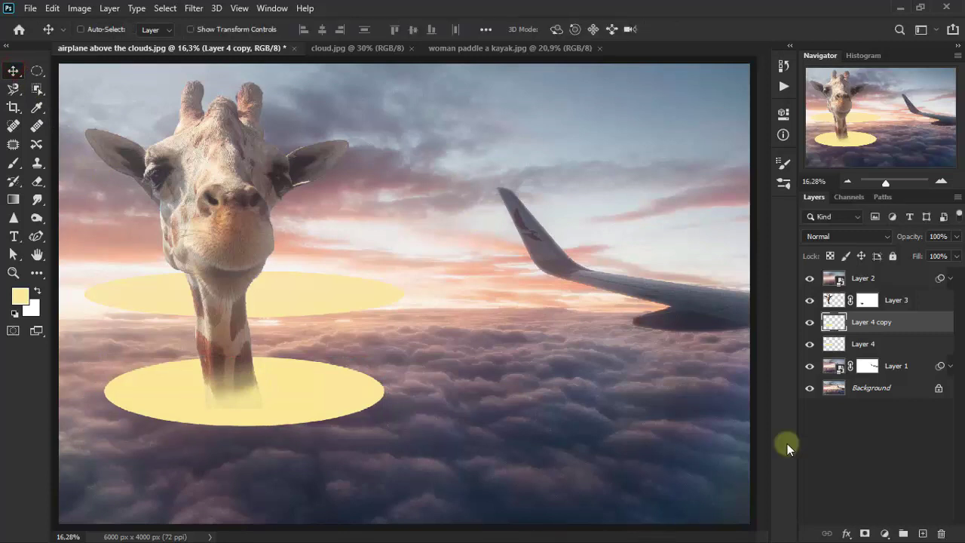
Step: Select Layer 4 and toggle its visibility to check which ellipse it holds
click(894, 346)
click(811, 348)
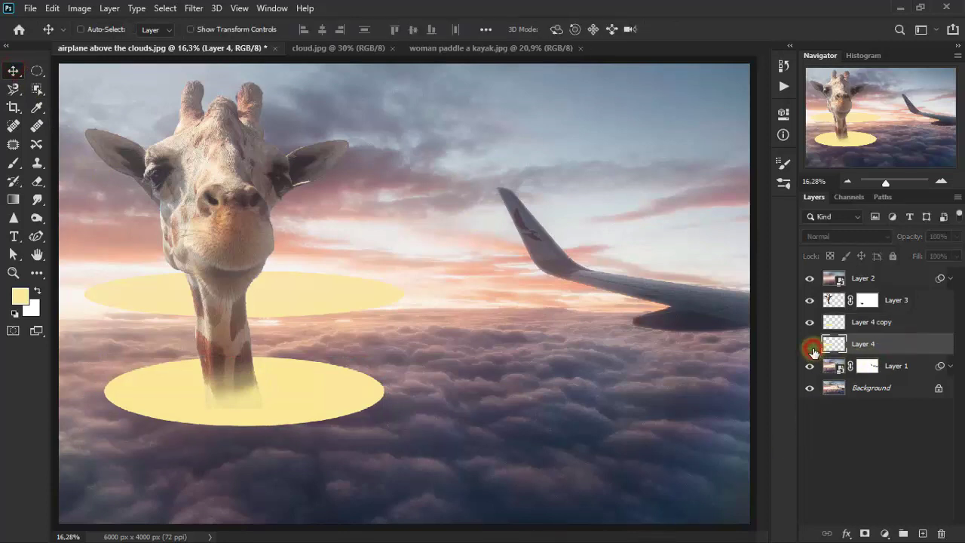
click(811, 346)
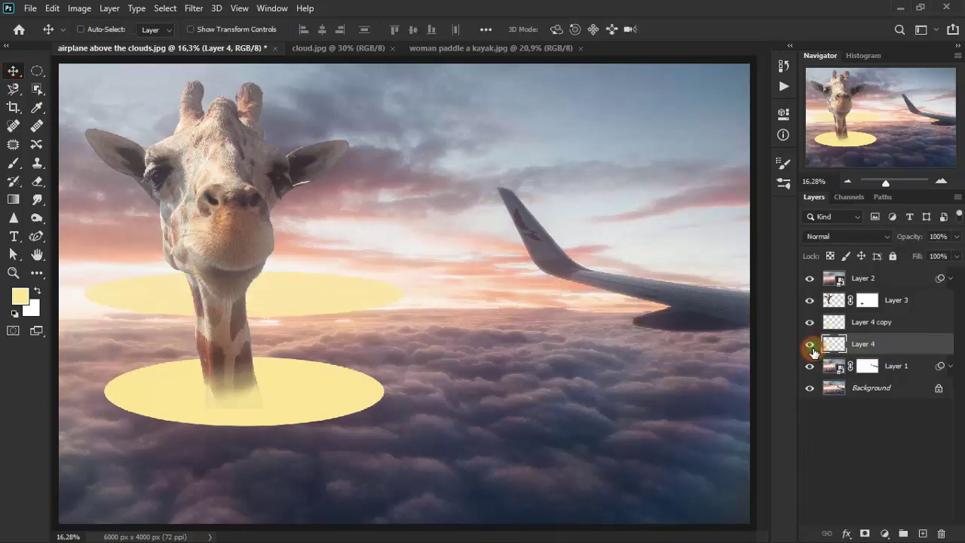
Step: Blur Layer 4's upper ellipse with a 332,2 px Gaussian Blur
click(193, 8)
mouse_move(202, 168)
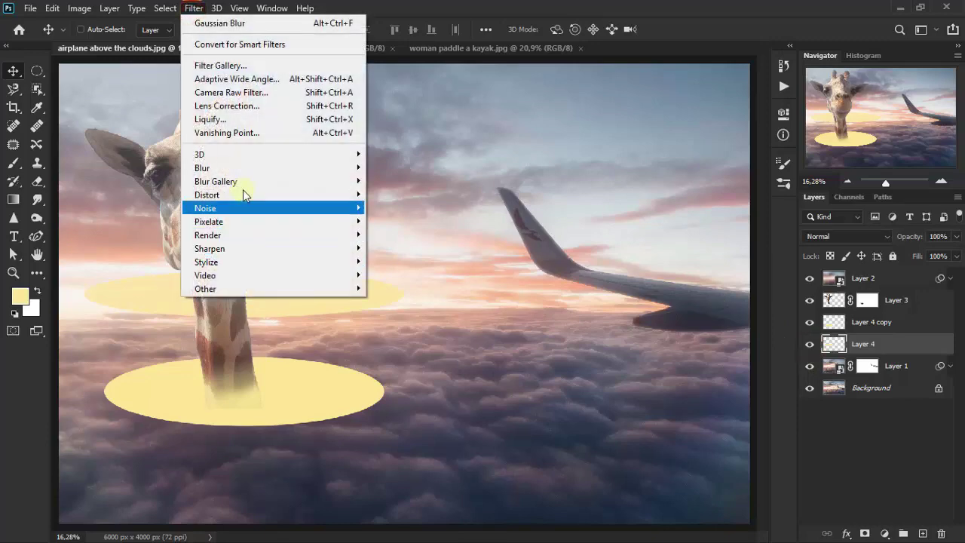
click(402, 221)
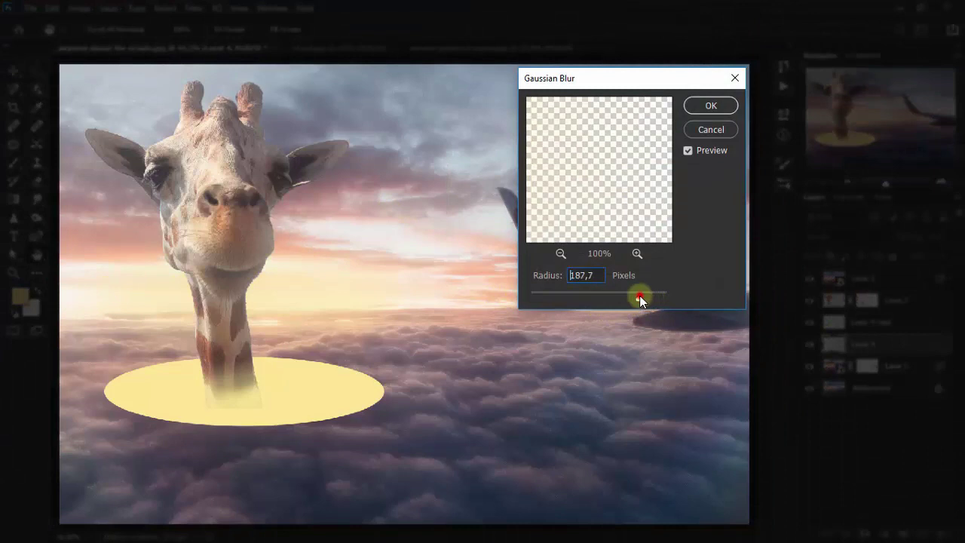
drag(639, 297, 647, 298)
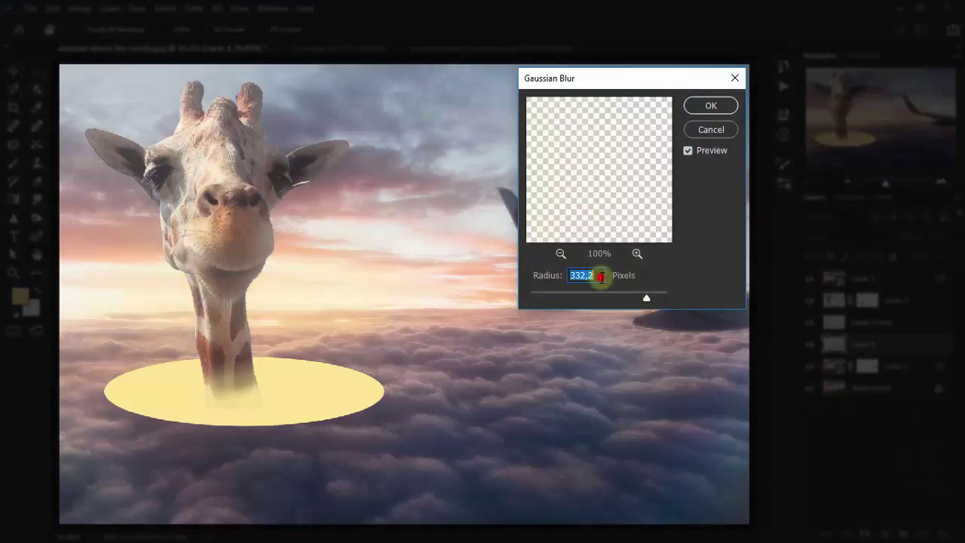
click(711, 105)
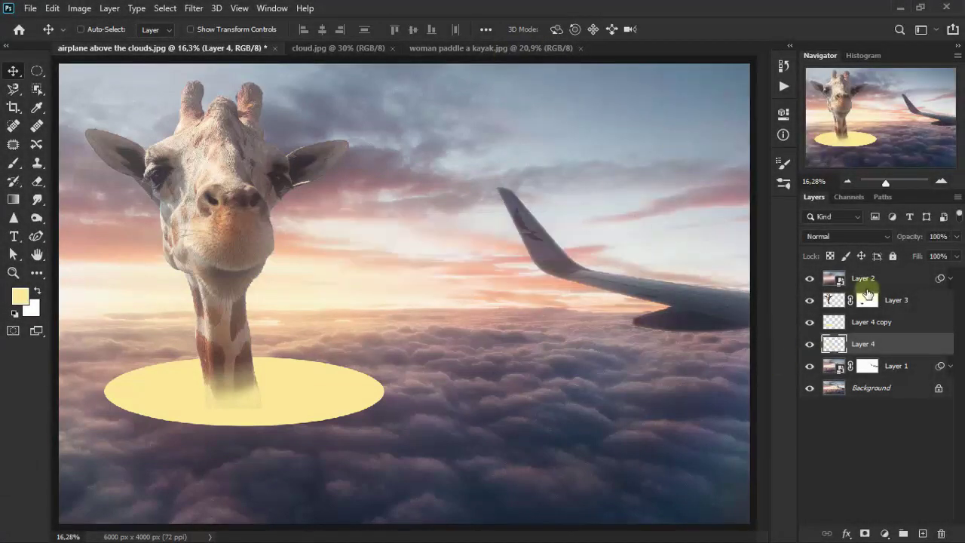
Step: Set Layer 4 to Linear Dodge (Add) blending at 70% opacity
click(852, 236)
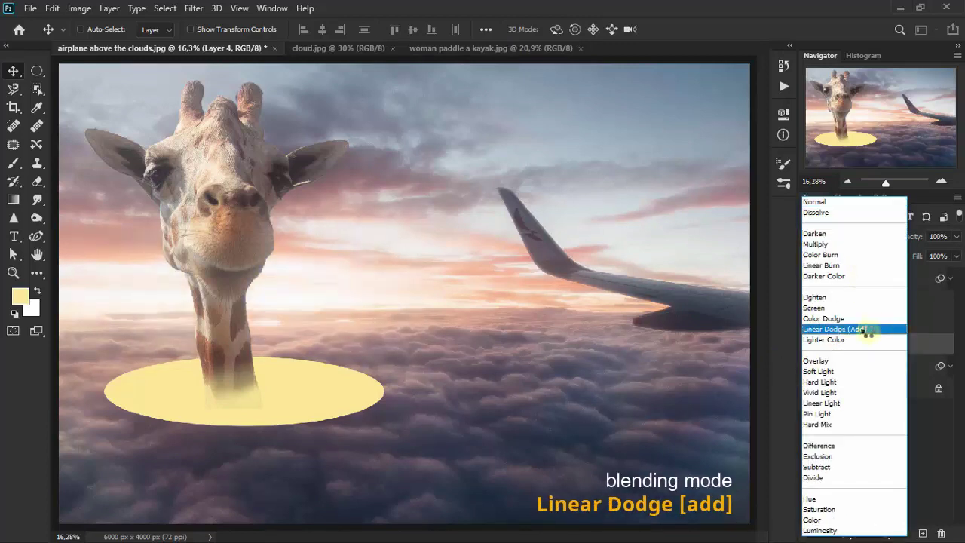
click(868, 331)
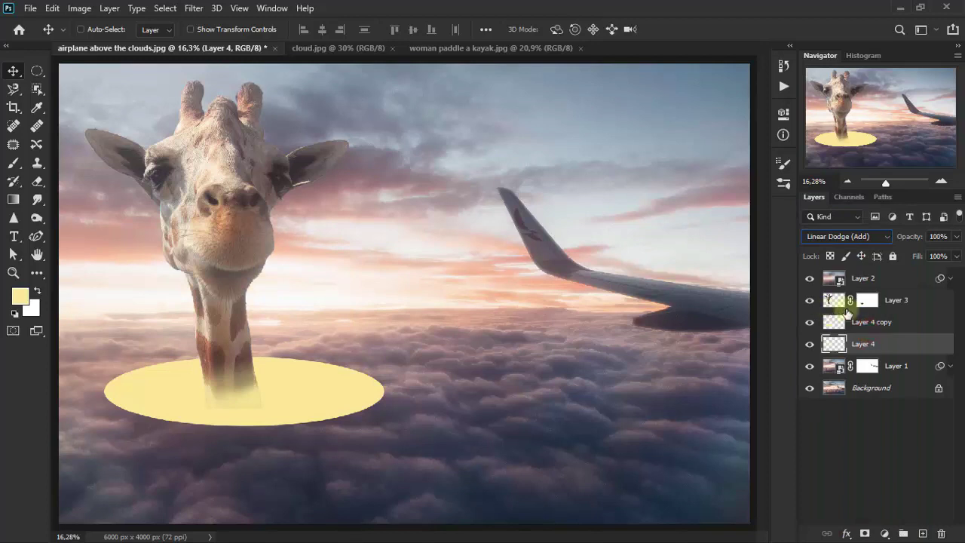
drag(954, 240, 937, 237)
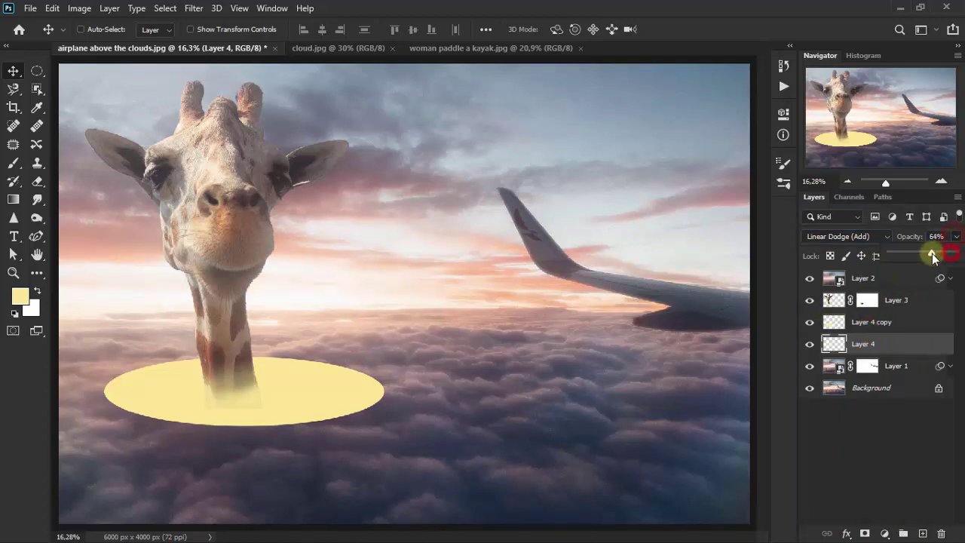
click(936, 237)
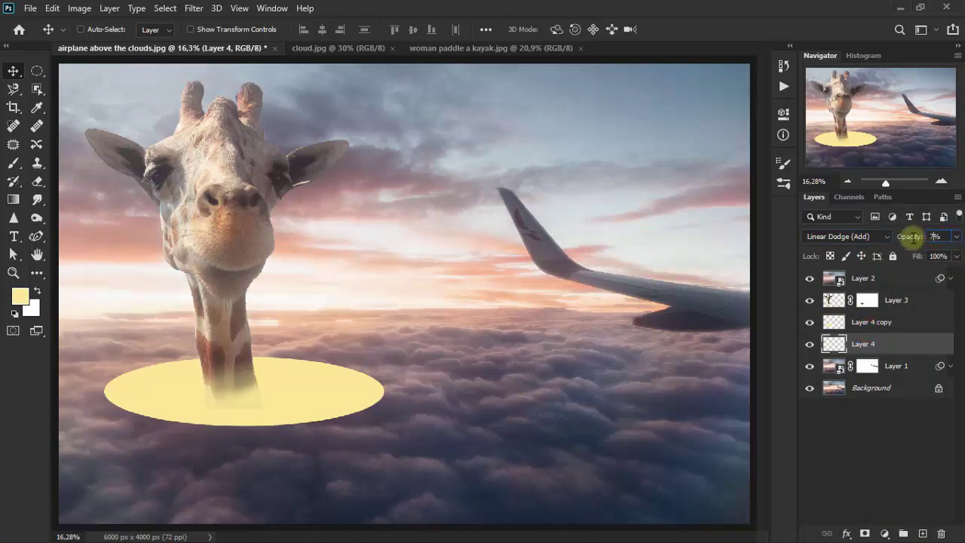
text(70)
key(Return)
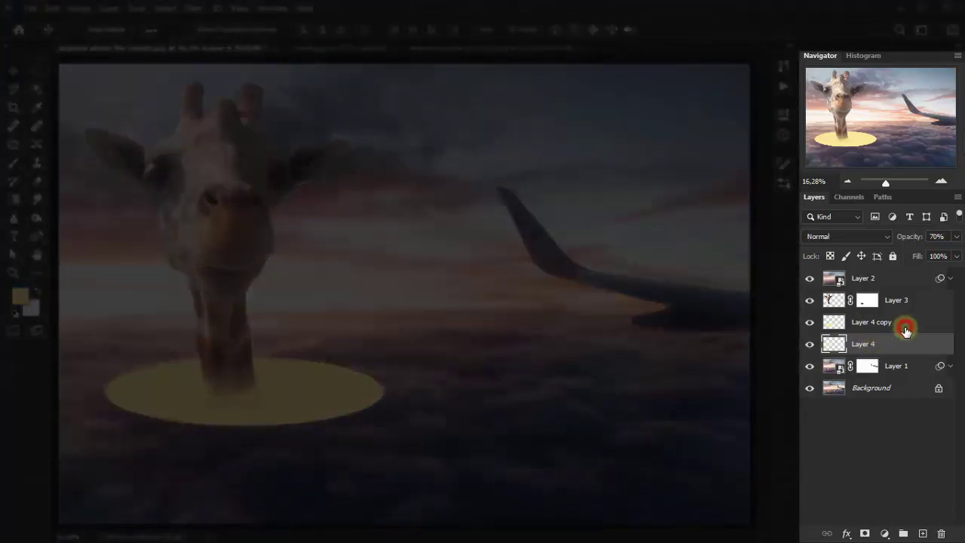
Step: Apply a Gaussian Blur of radius 332.2 to Layer 4 copy
click(905, 327)
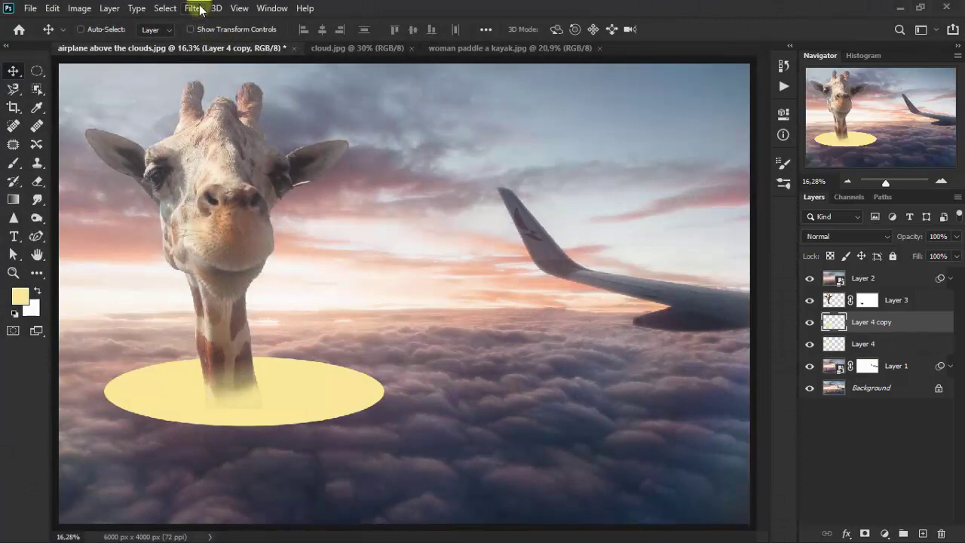
click(195, 8)
mouse_move(207, 194)
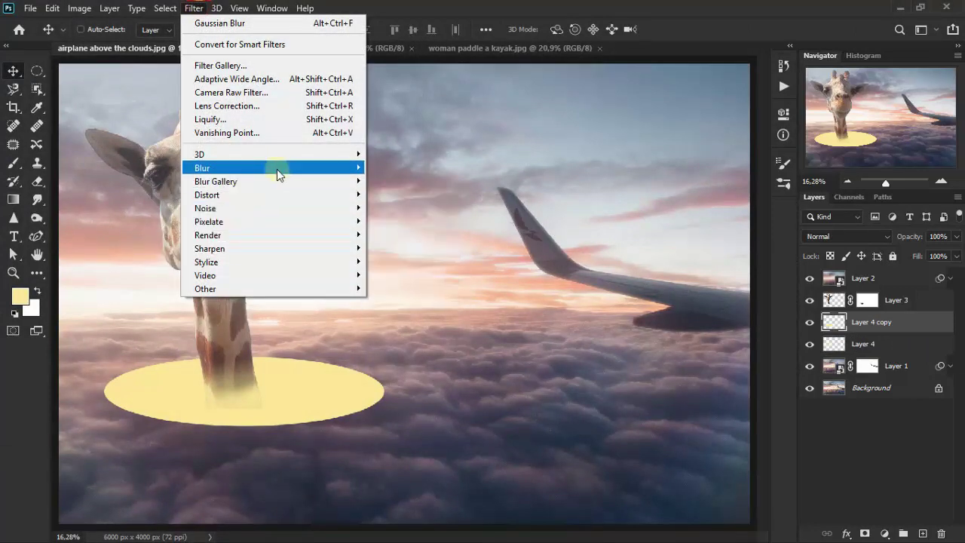
mouse_move(273, 168)
click(431, 223)
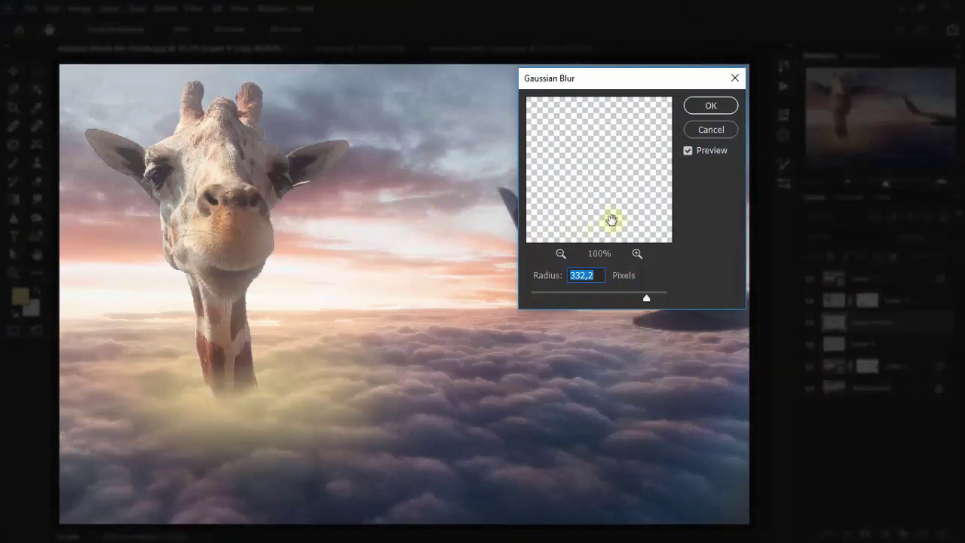
click(720, 107)
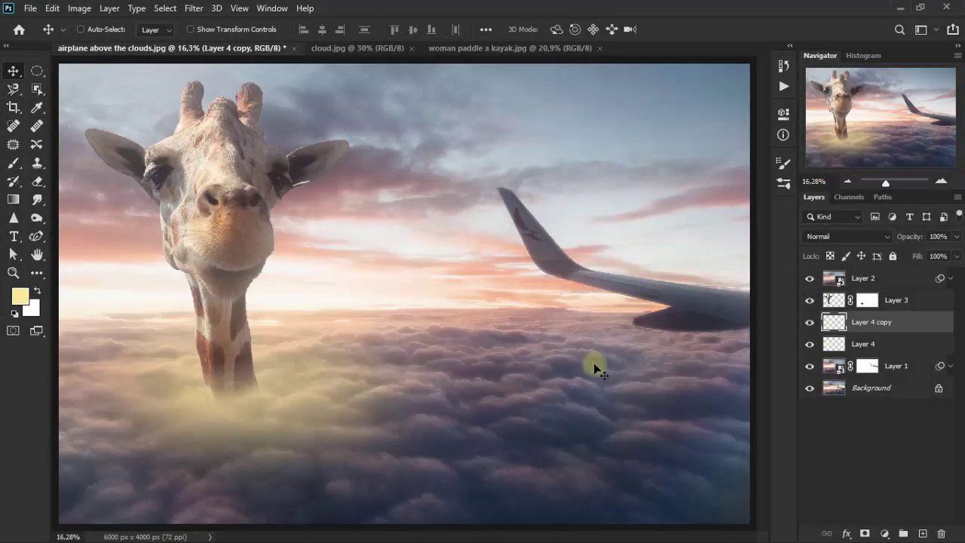
Step: Set Layer 4 copy to Color Dodge blending at 43% opacity and compare it
click(831, 238)
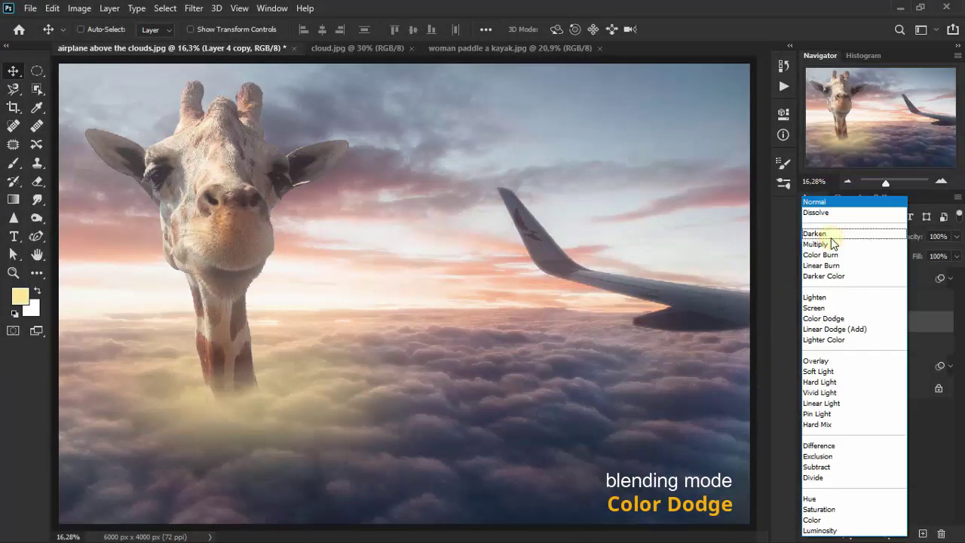
click(866, 319)
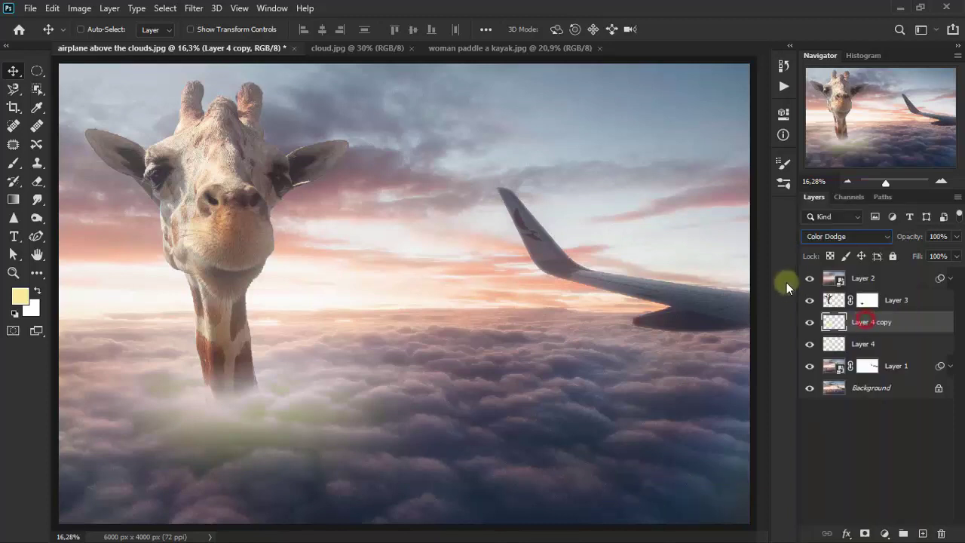
drag(953, 245, 916, 248)
click(945, 236)
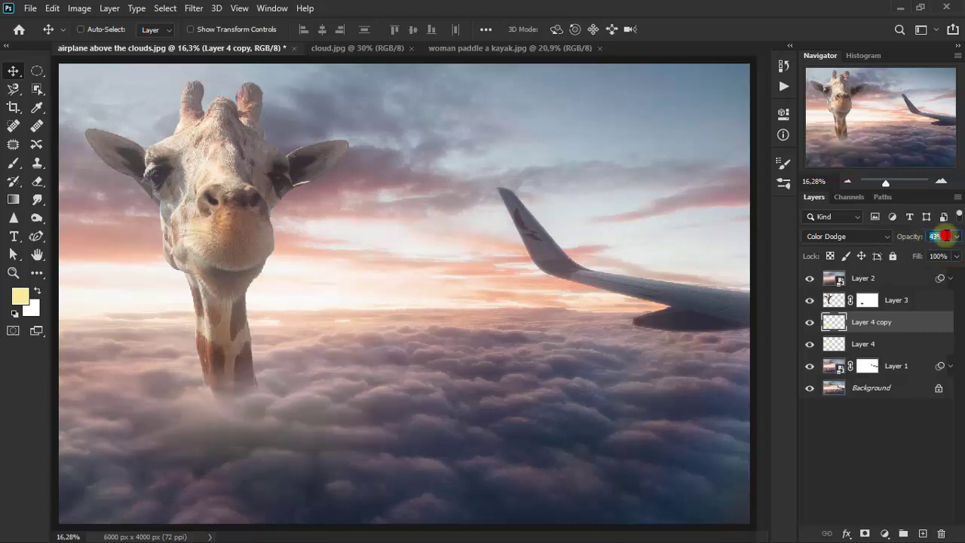
click(810, 324)
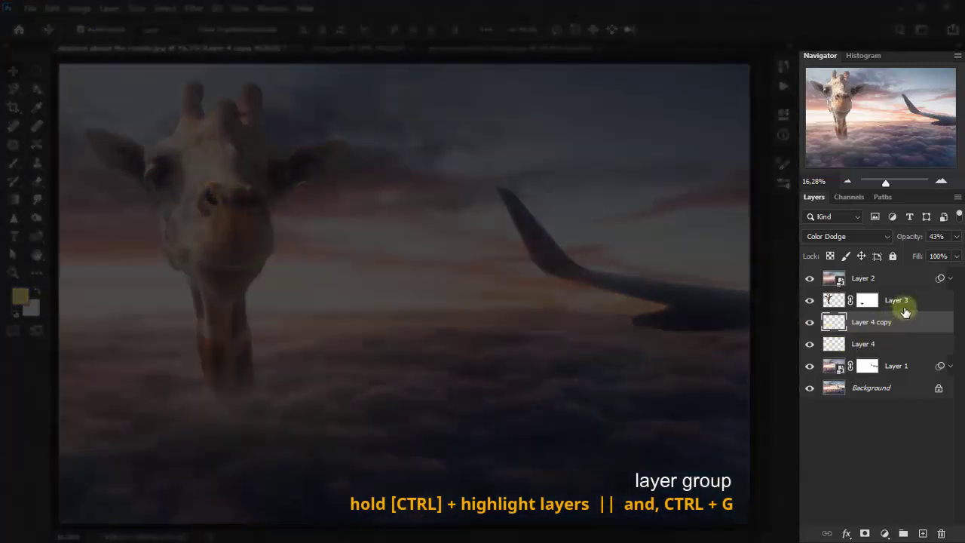
Step: Group Layer 3, Layer 4 copy and Layer 4 into a group named Big Giraffe
ctrl+click(905, 309)
ctrl+click(900, 345)
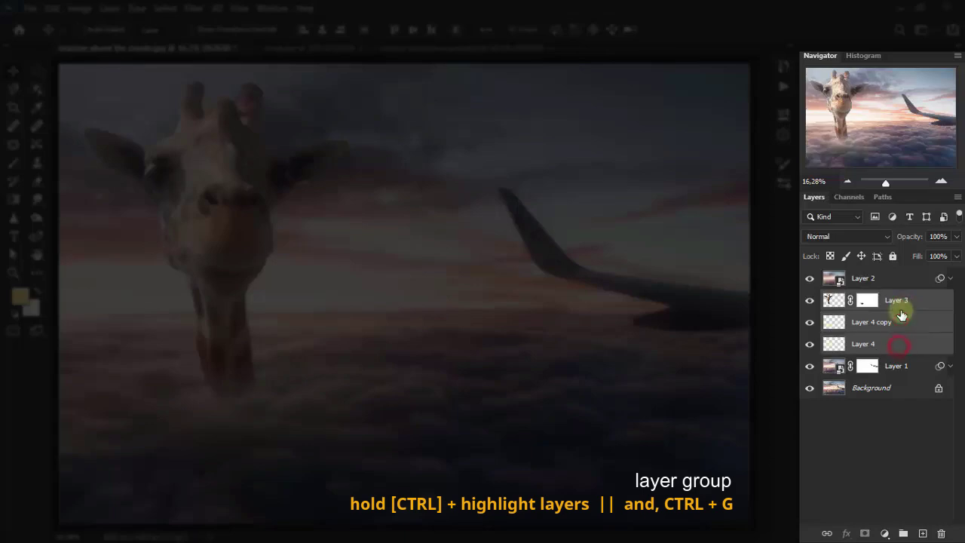
key(ctrl+g)
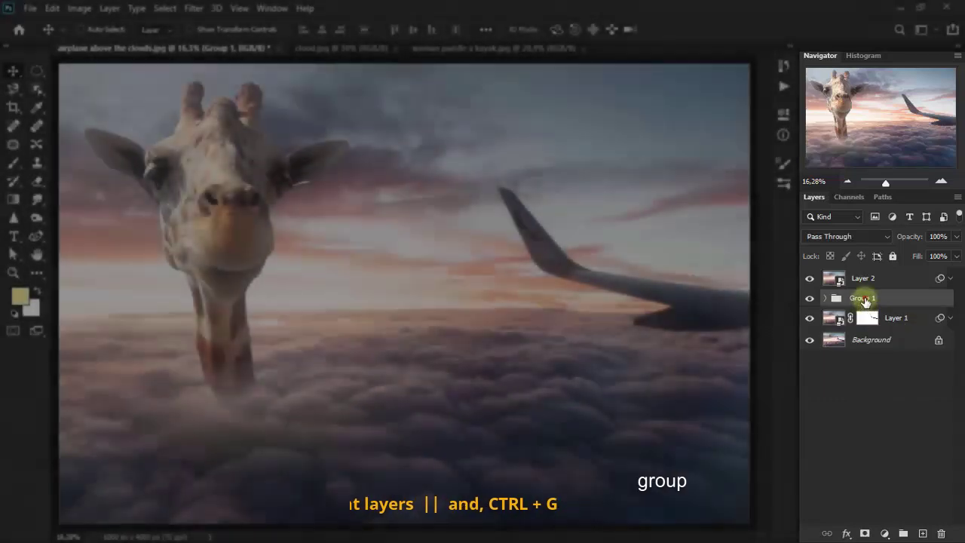
double_click(863, 299)
text(Big Giraffe)
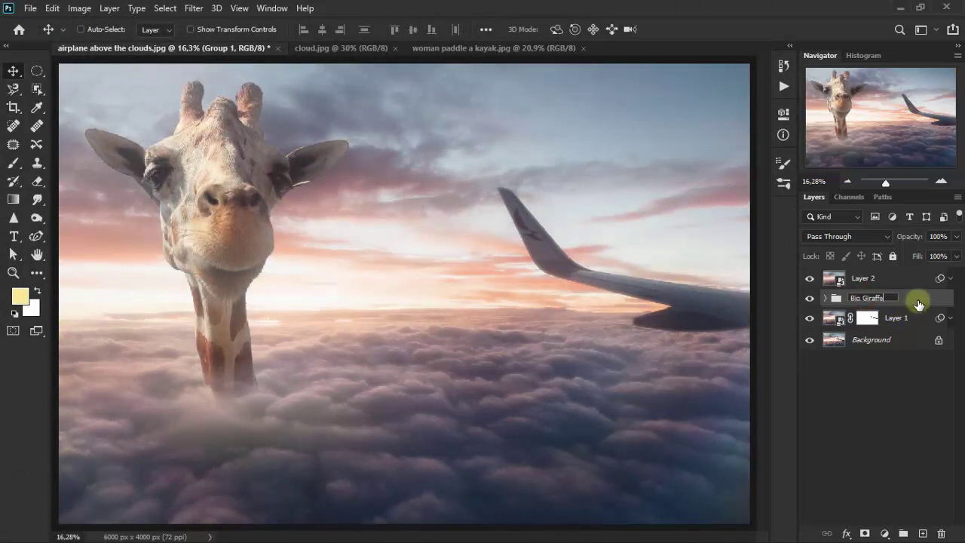
click(921, 301)
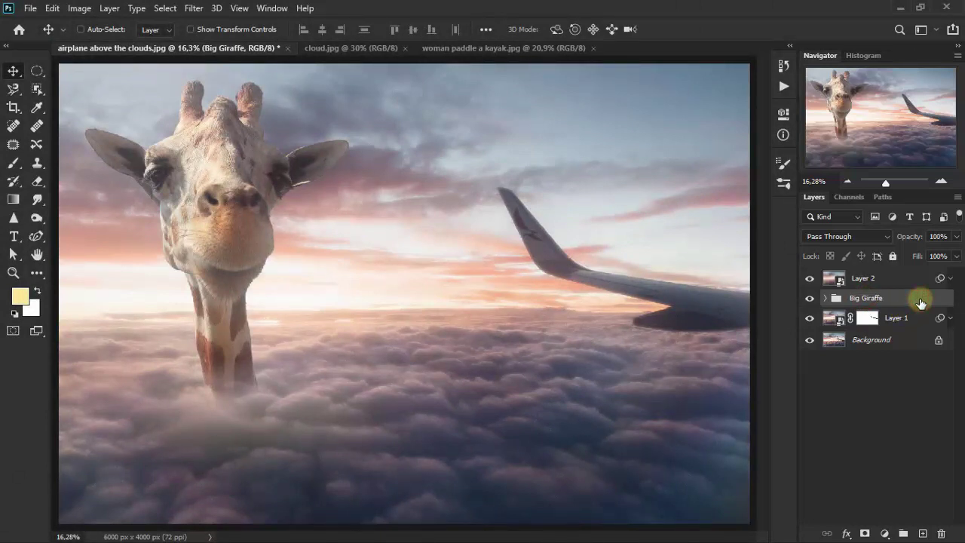
click(810, 301)
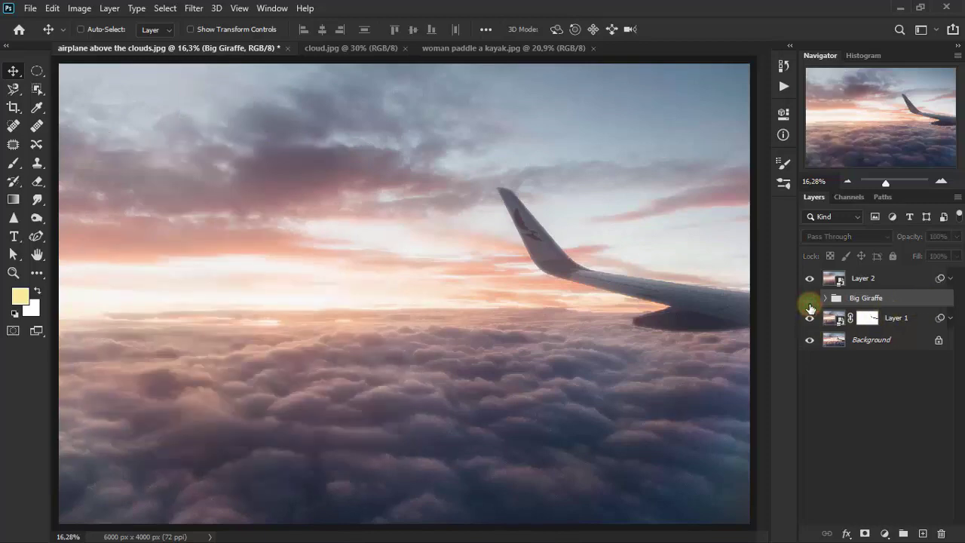
click(809, 302)
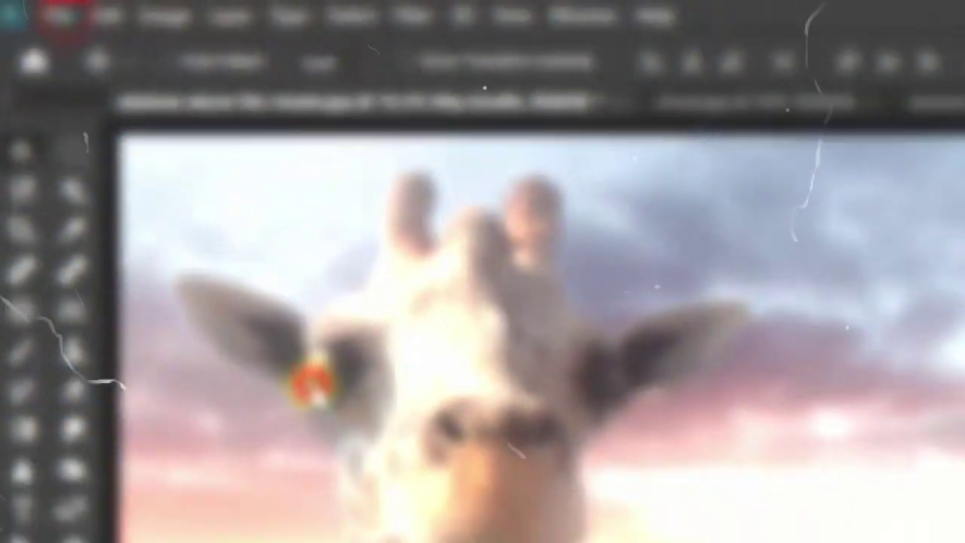
Step: Save the composite as surreal_big_giraffe.psd
text(surreal)
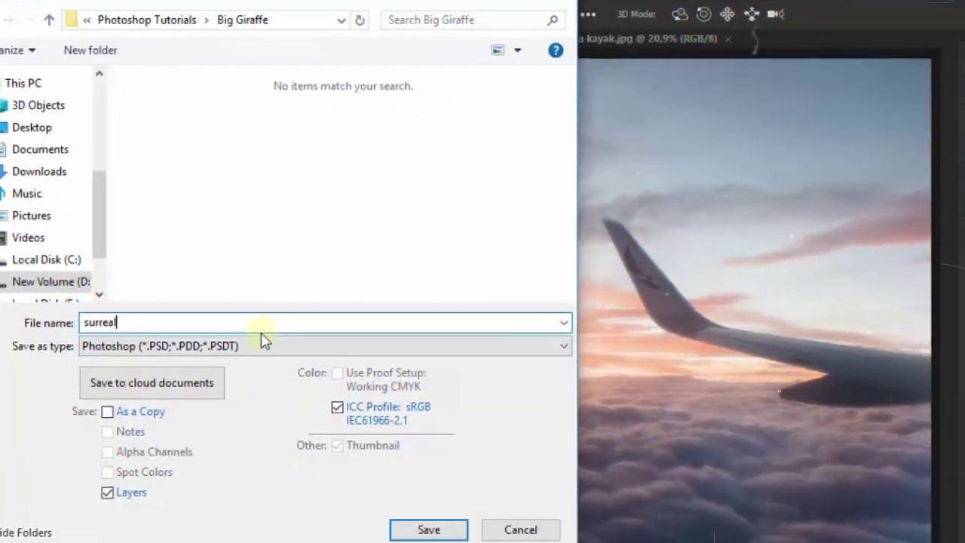
text(_big_giraffe)
key(Return)
key(Return)
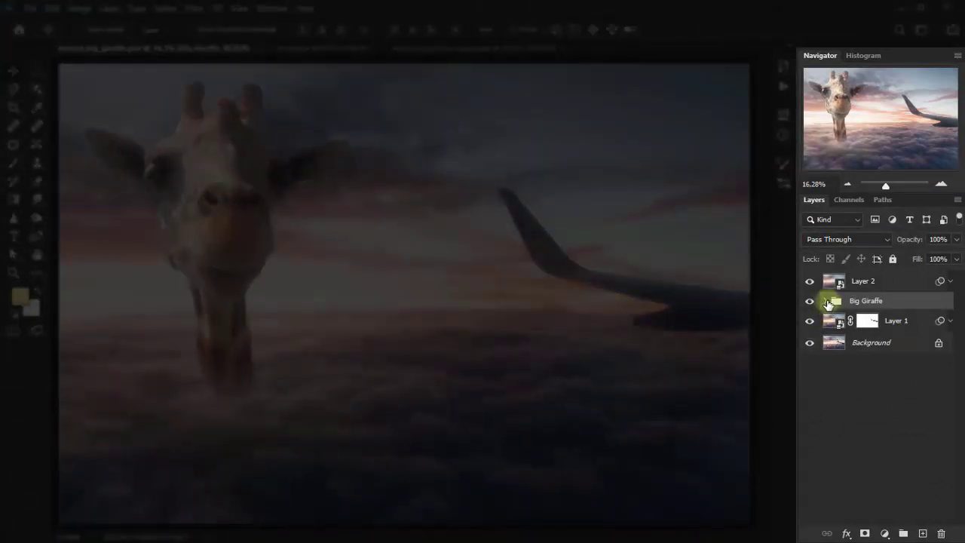
Step: Add a new layer above Layer 3 in Big Giraffe and set the foreground to white
click(827, 300)
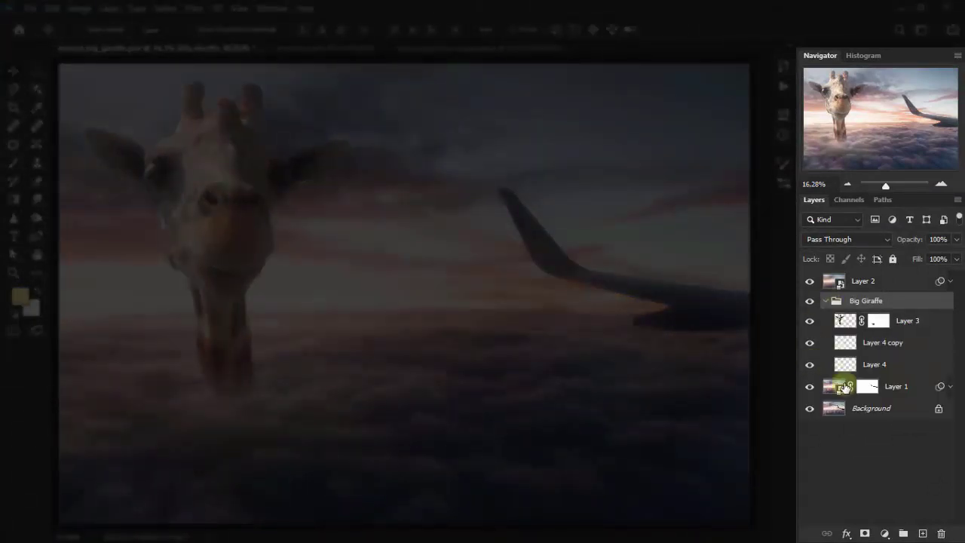
click(919, 329)
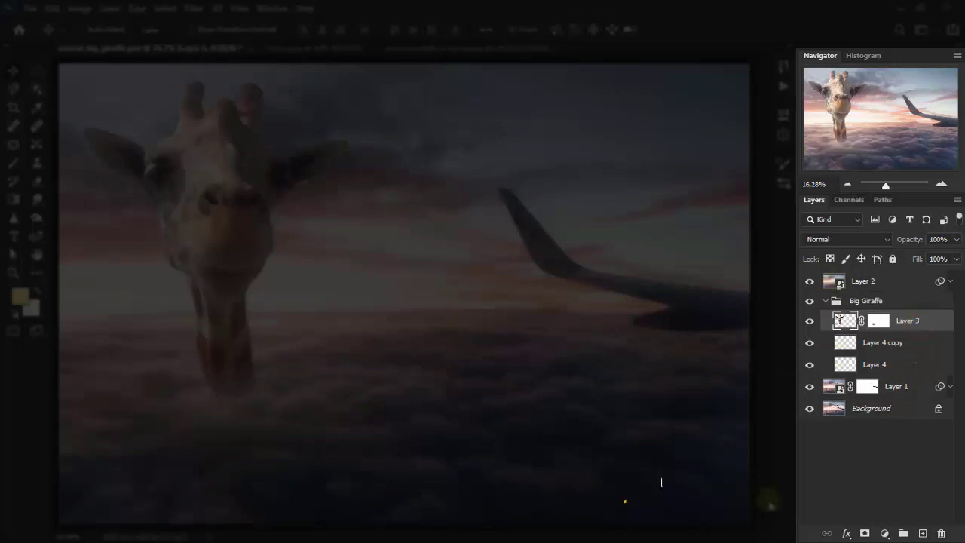
click(922, 532)
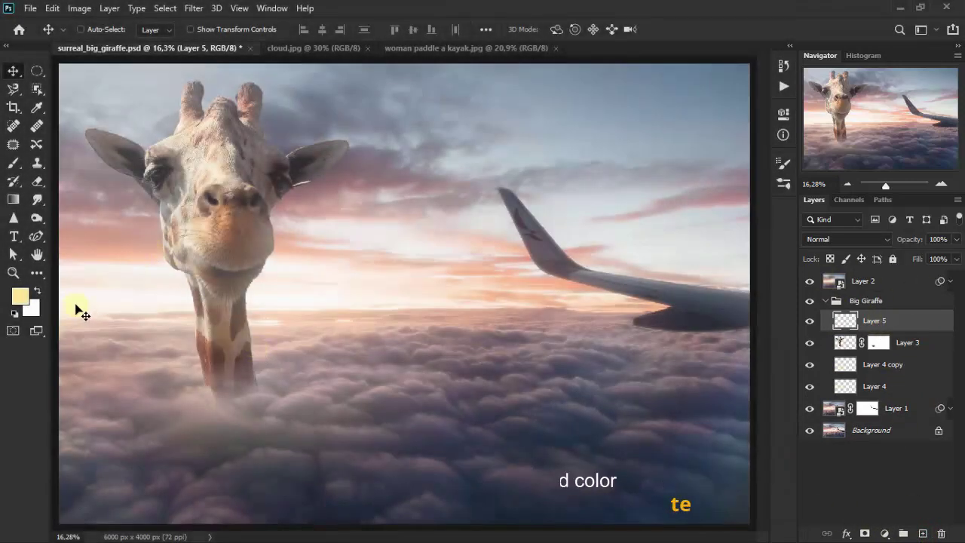
click(23, 302)
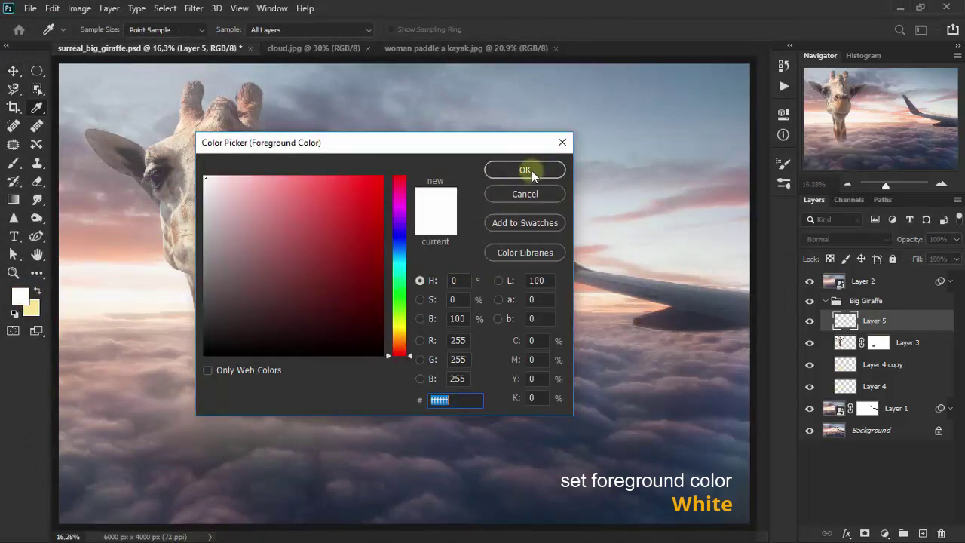
click(532, 171)
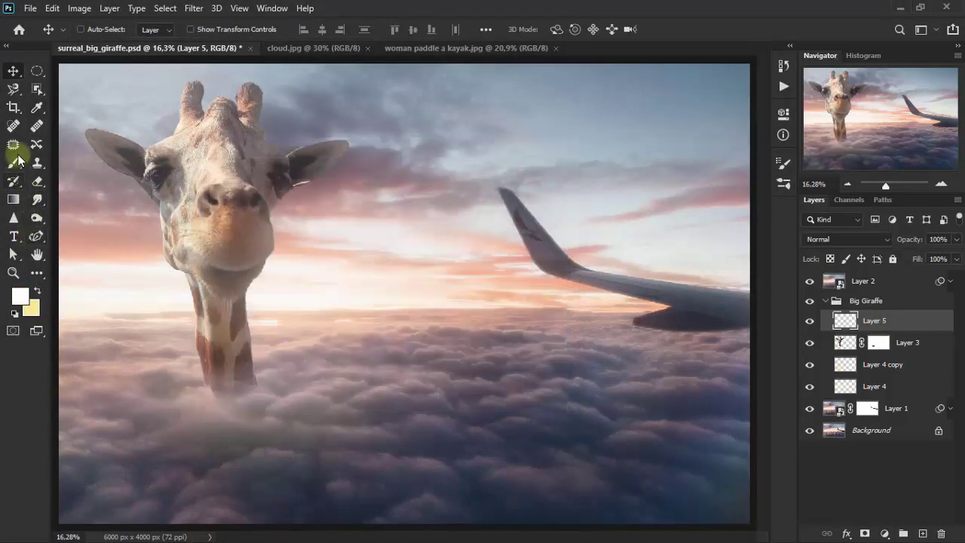
Step: Fill a patch-selected outline of the giraffe's left eye with white
click(13, 147)
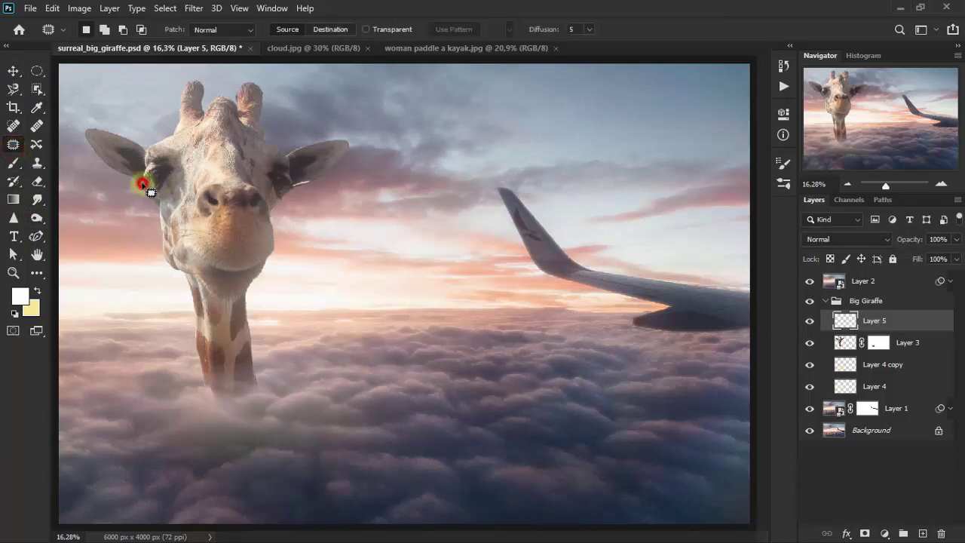
mouse_move(181, 179)
mouse_down()
mouse_move(147, 179)
mouse_move(172, 169)
mouse_up()
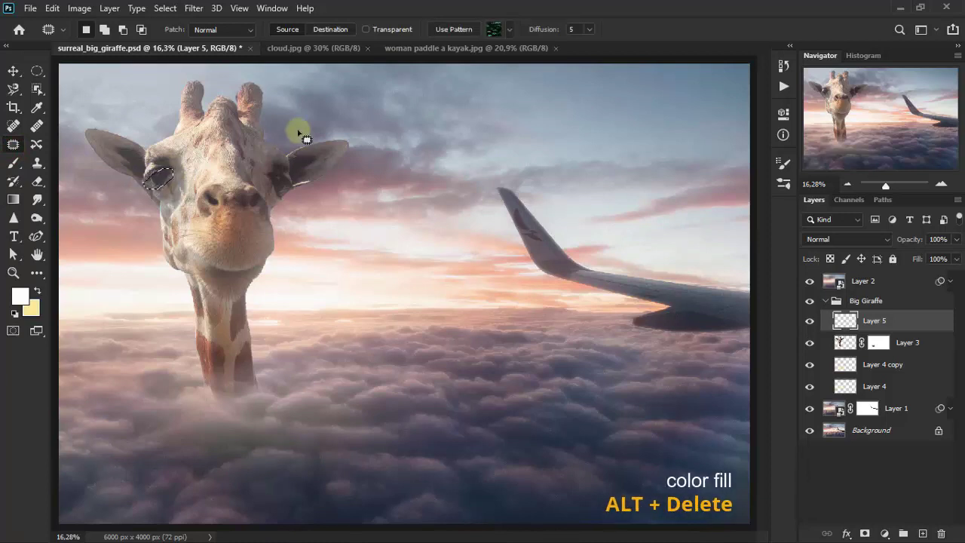
key(alt+Delete)
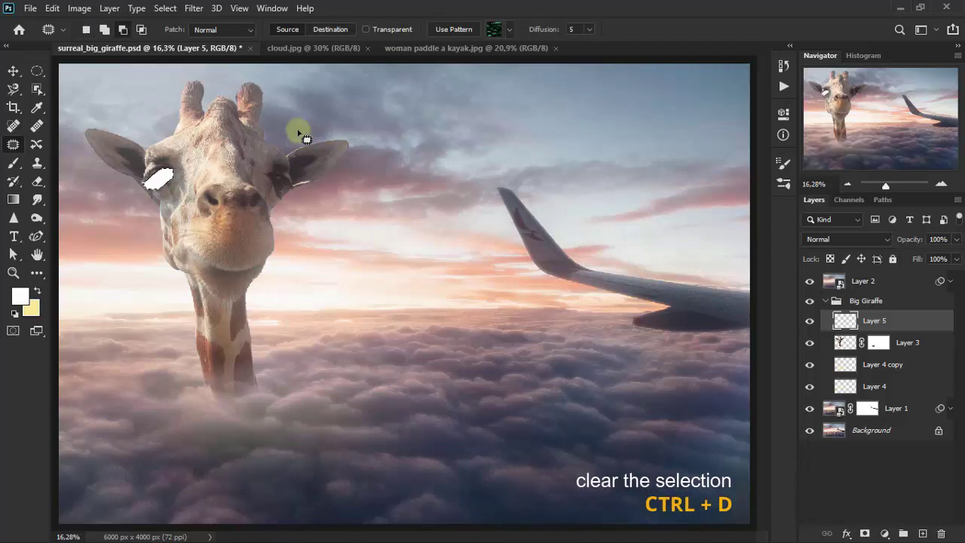
key(ctrl+d)
Step: Gaussian-blur the white patch, set Layer 5 to Overlay, and duplicate it
click(194, 9)
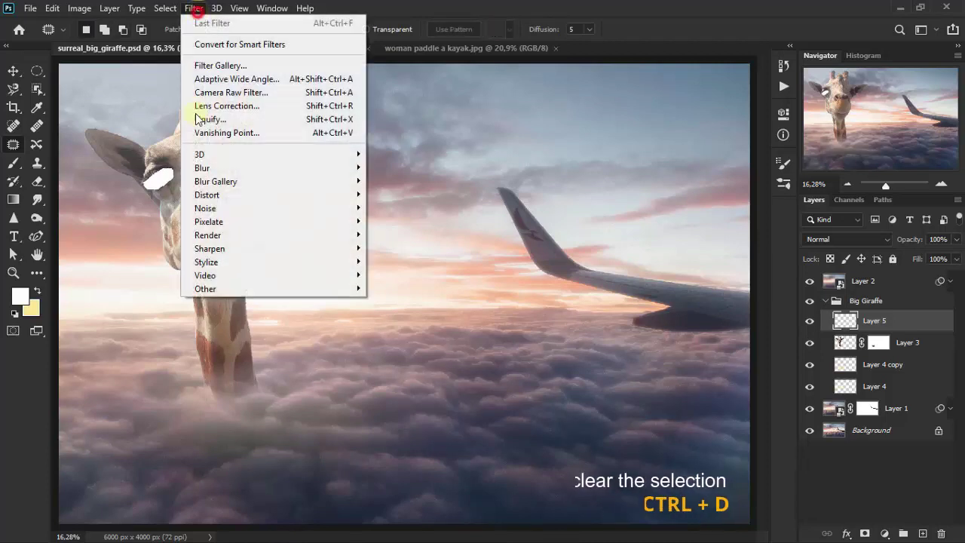
mouse_move(202, 168)
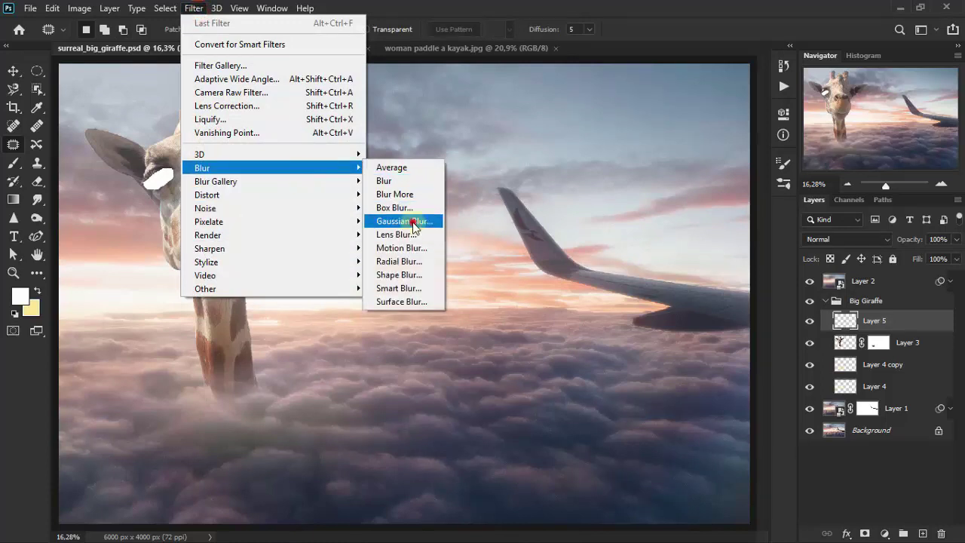
click(413, 221)
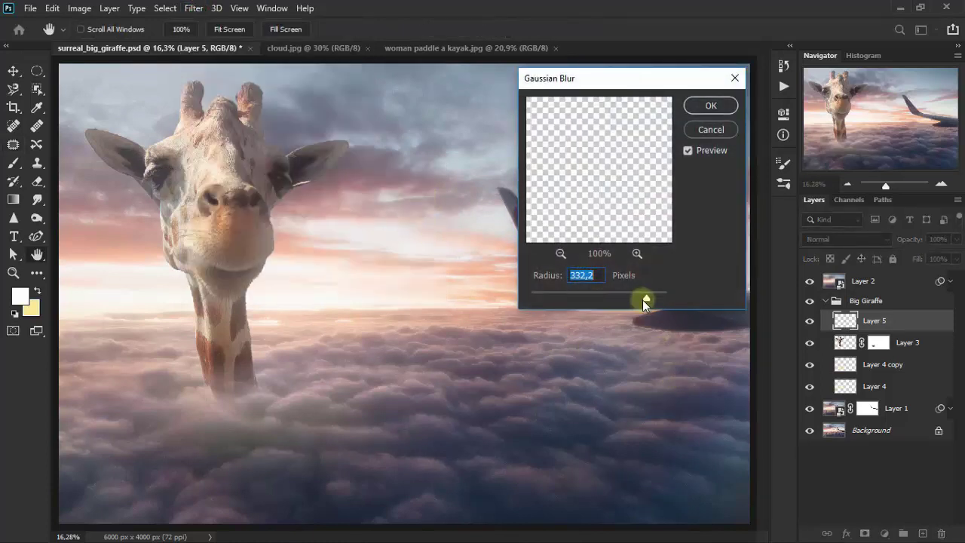
drag(646, 299, 616, 300)
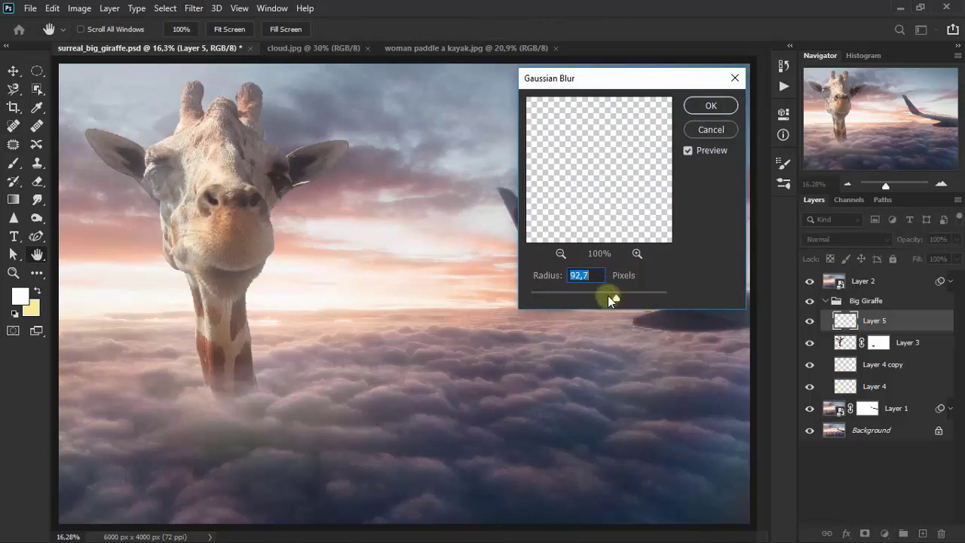
click(701, 105)
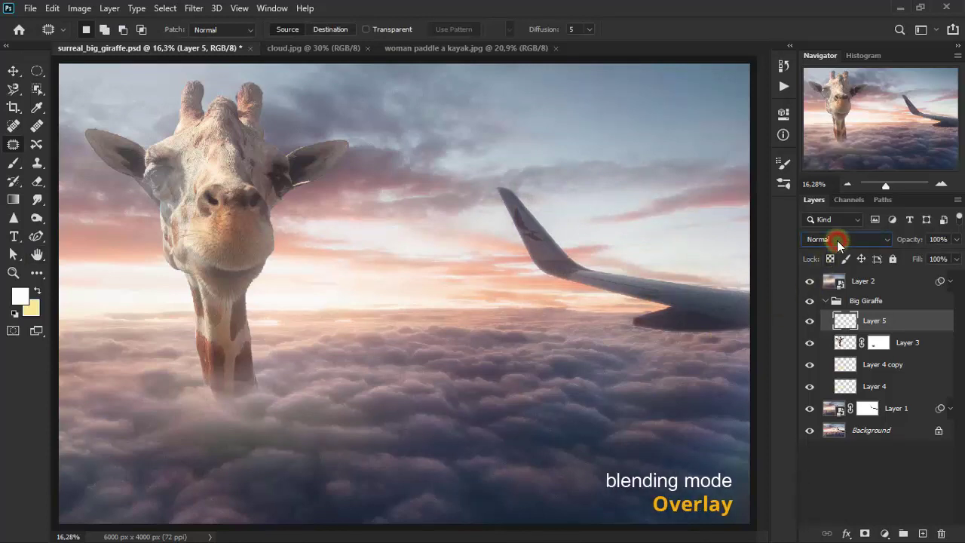
click(837, 240)
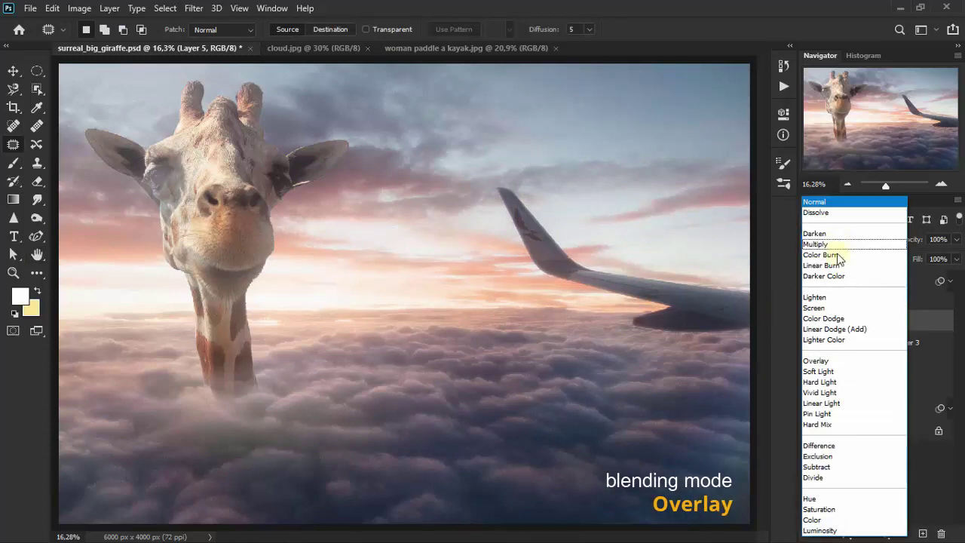
click(844, 361)
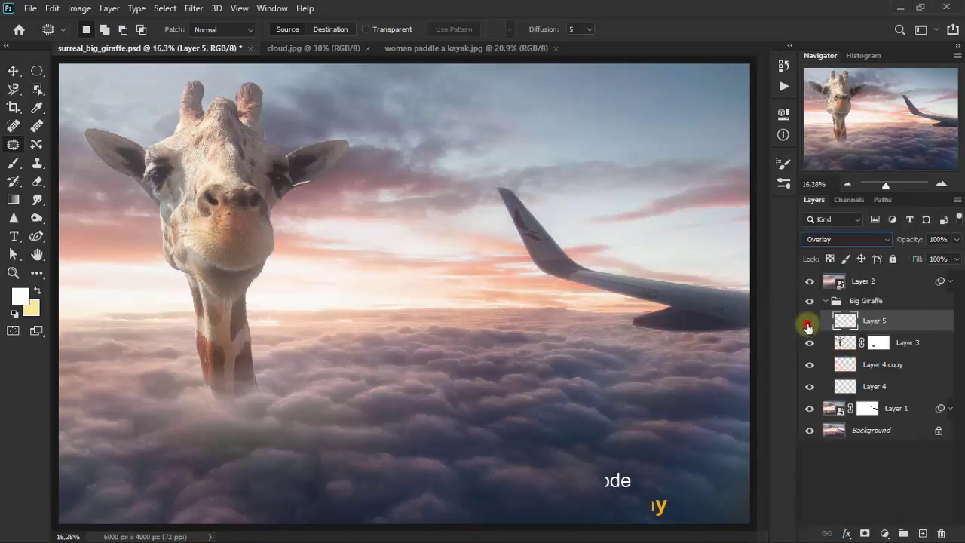
click(809, 325)
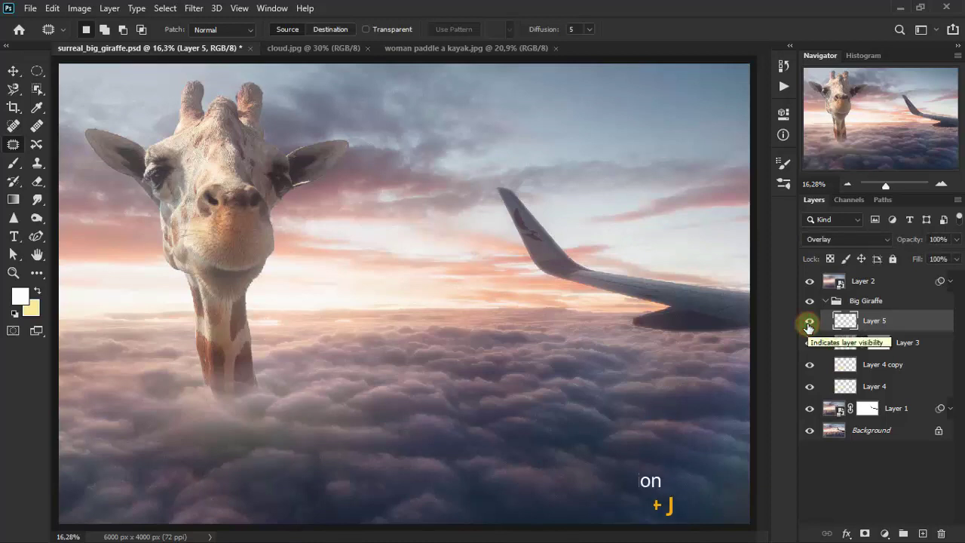
key(ctrl+j)
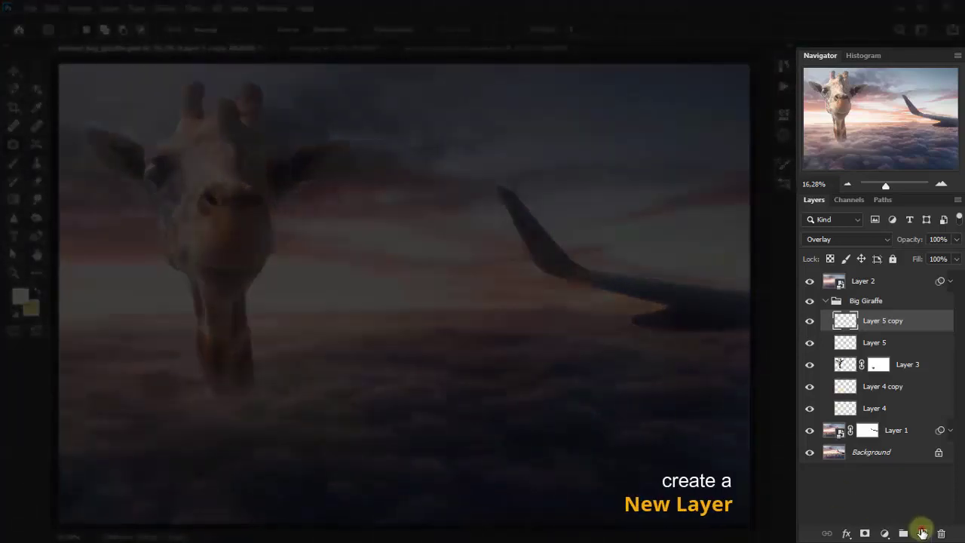
Step: On a new layer, fill the giraffe's right eye with white and Gaussian-blur it
click(921, 533)
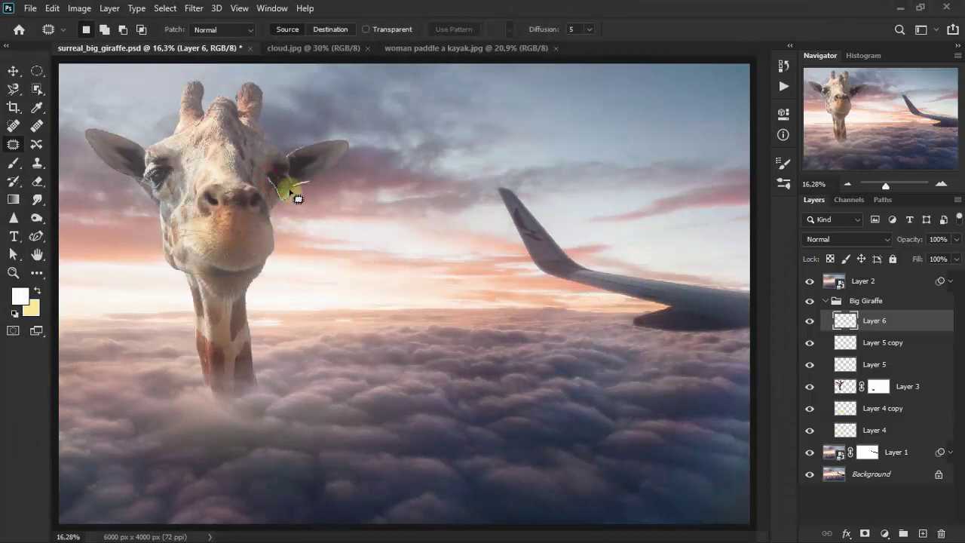
drag(299, 198, 270, 178)
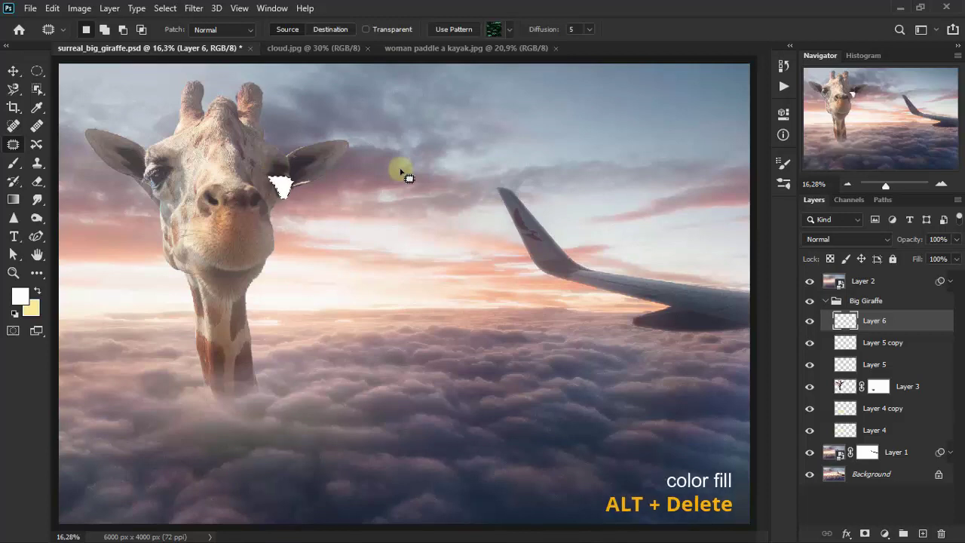
key(ctrl+d)
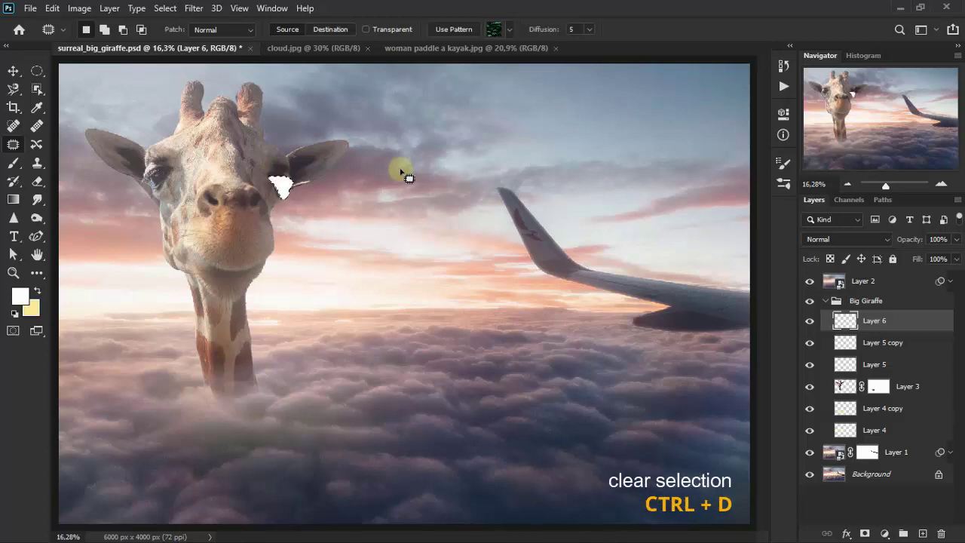
click(194, 9)
mouse_move(226, 167)
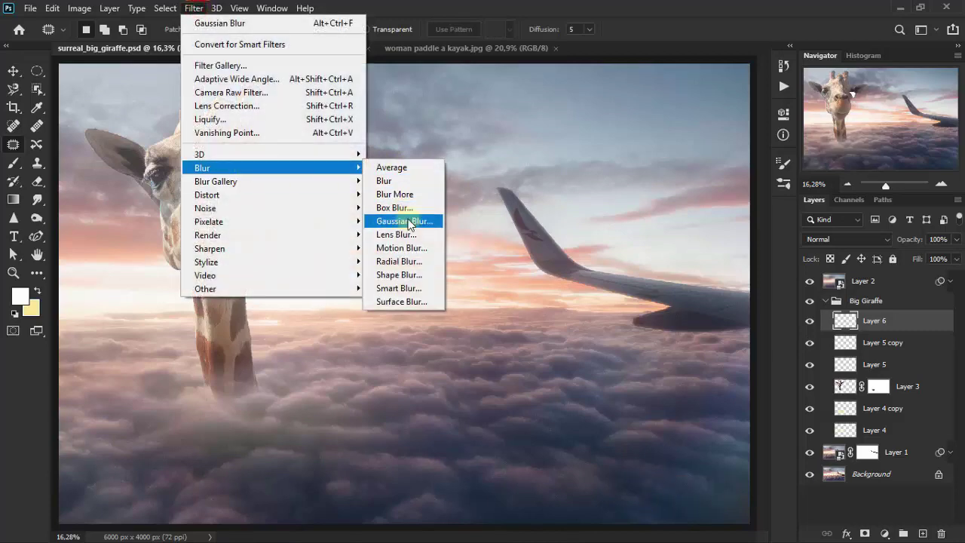
click(398, 221)
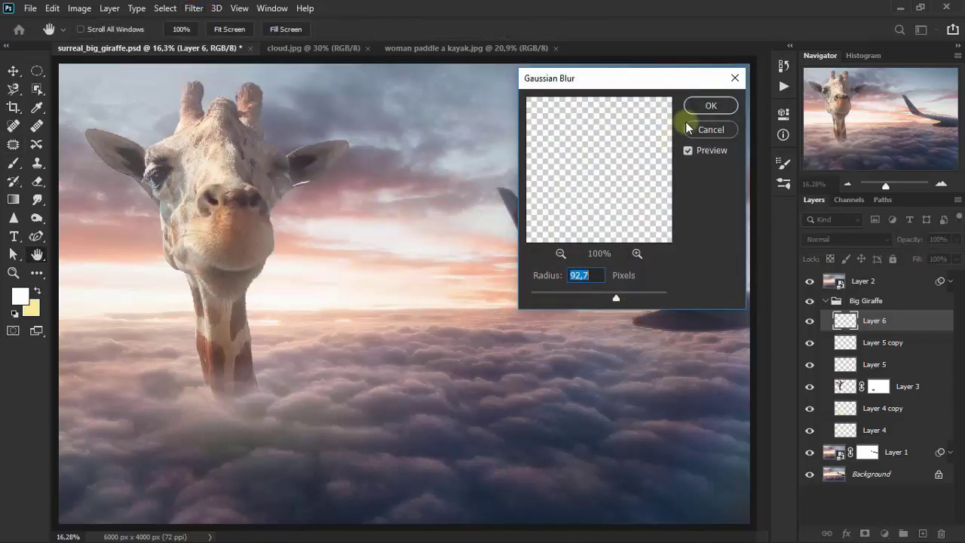
click(710, 107)
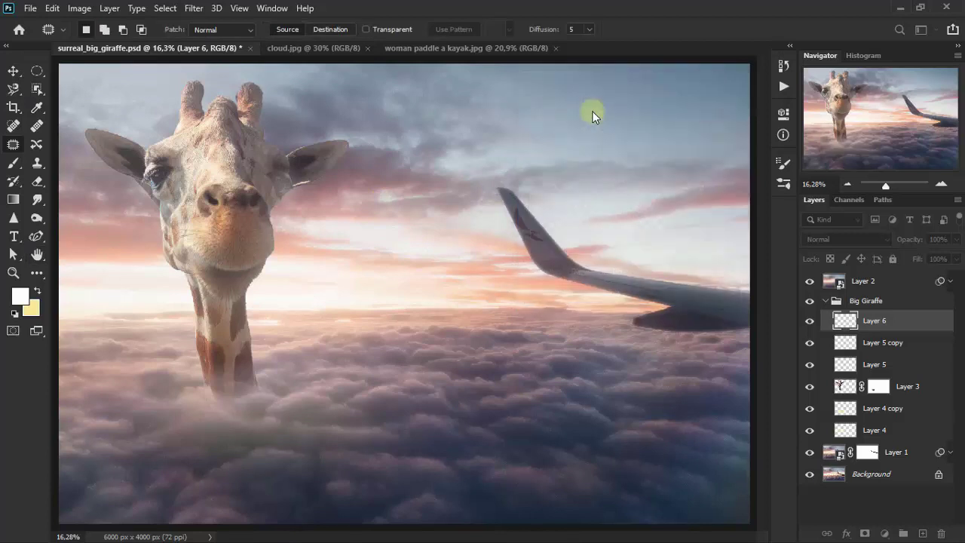
Step: Set Layer 6 to Overlay, duplicate it, and collapse the Big Giraffe group
click(817, 241)
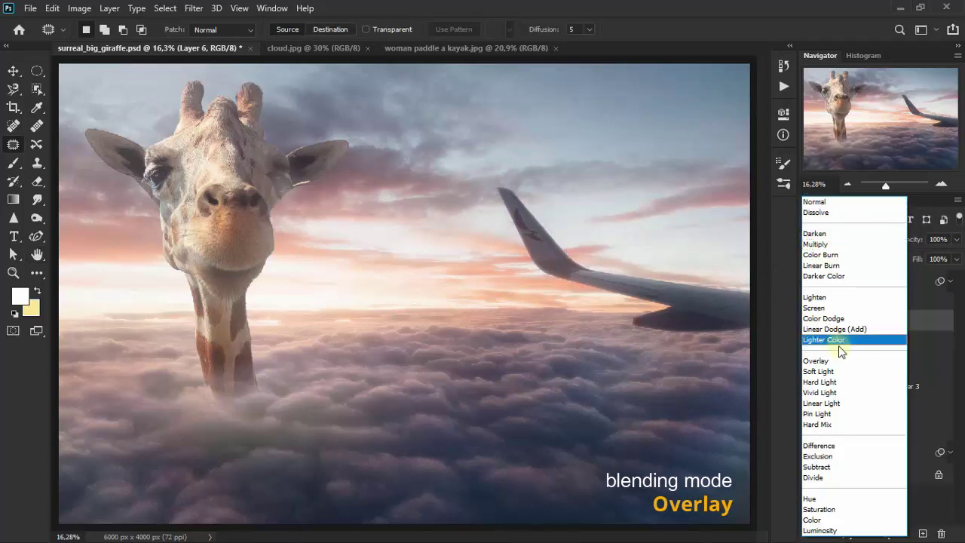
click(839, 361)
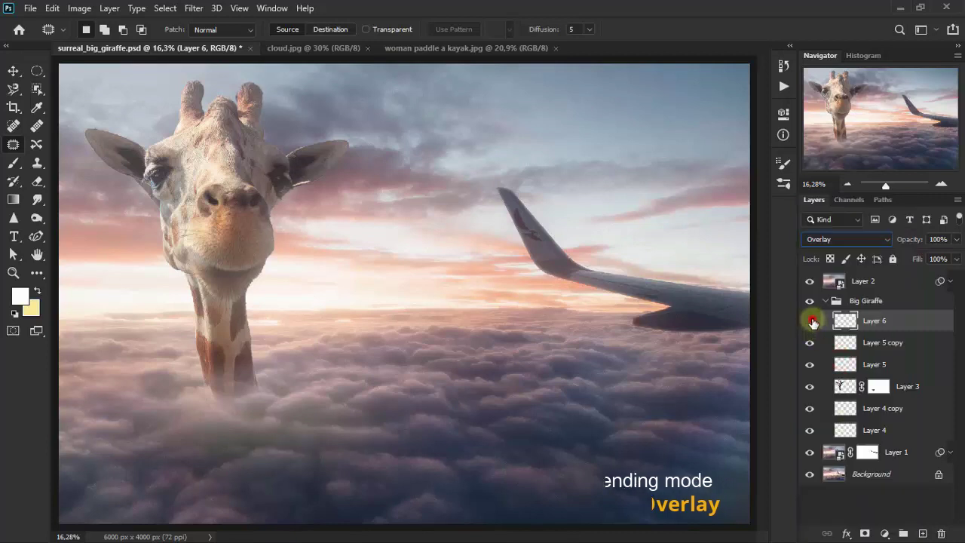
key(ctrl+j)
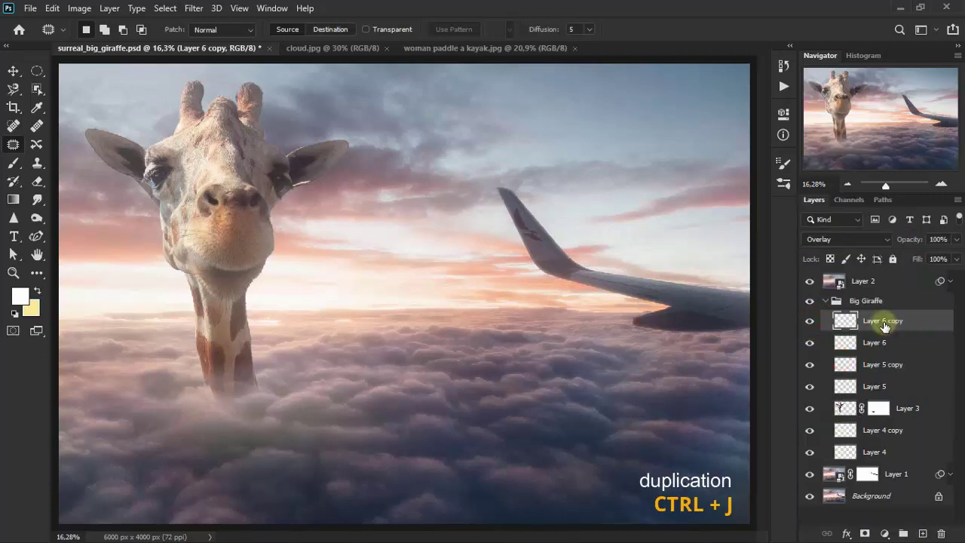
click(810, 321)
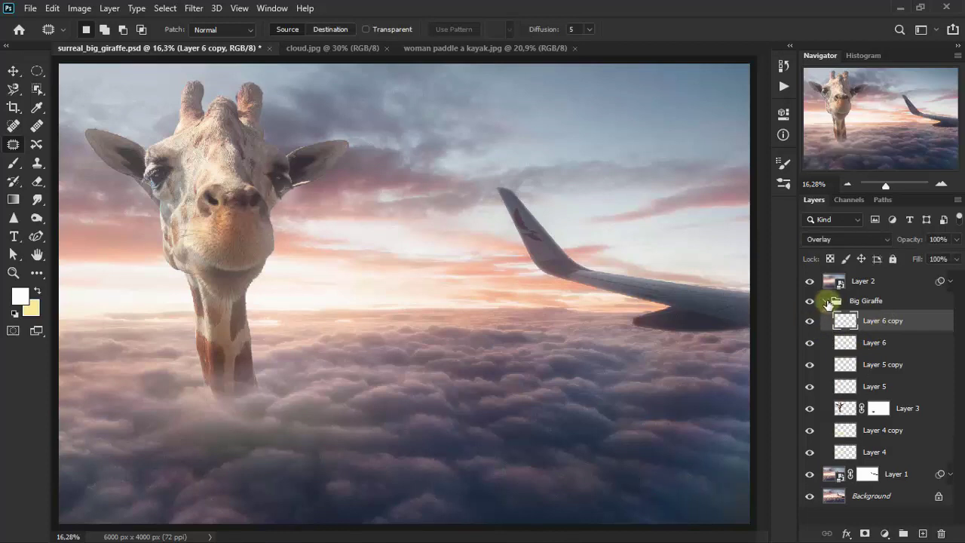
click(827, 302)
click(810, 301)
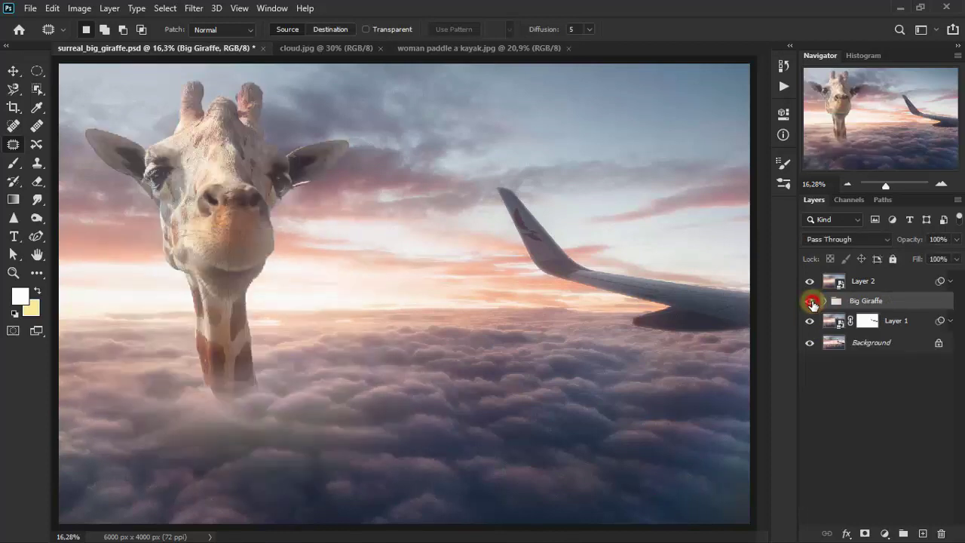
click(11, 69)
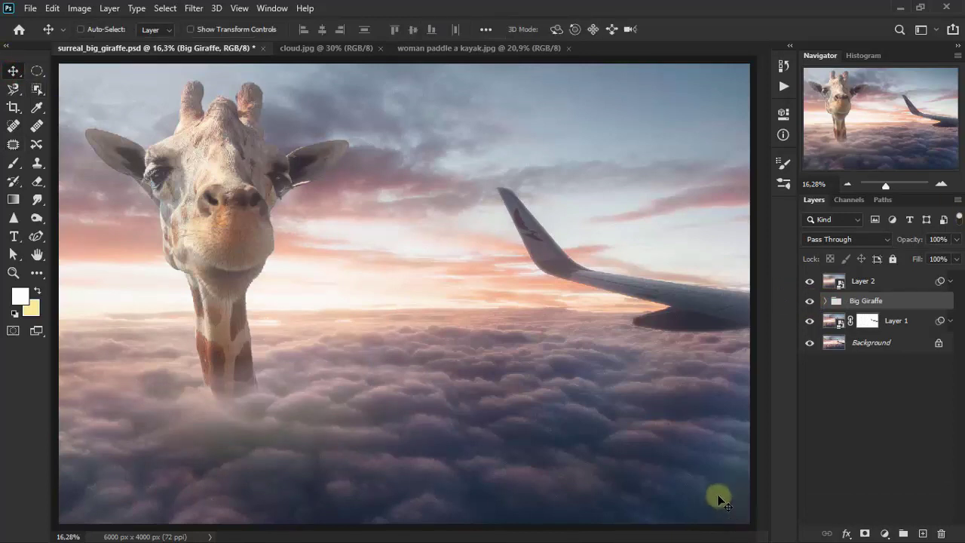
Step: In the kayak photo, Pen-trace the kayak hull, paddle shaft and right paddle blade
click(494, 49)
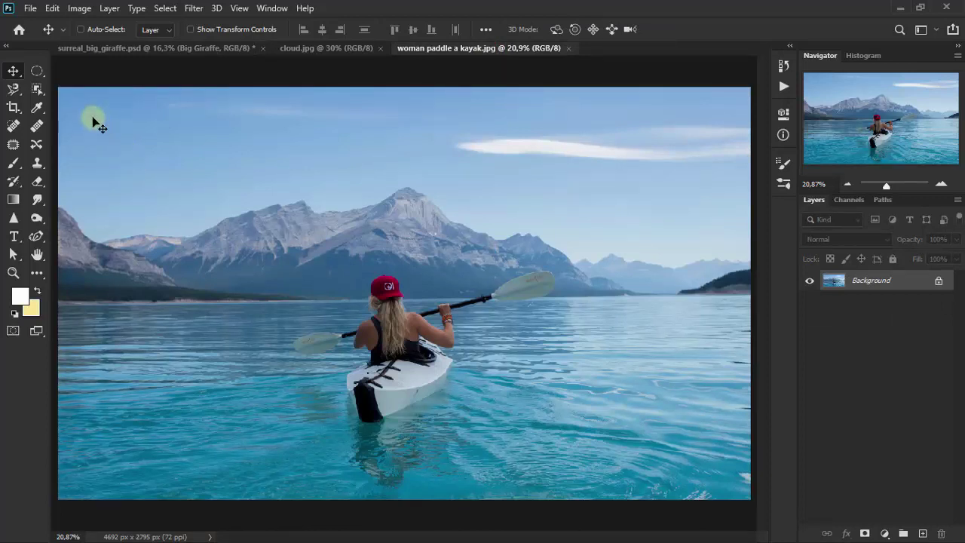
click(42, 239)
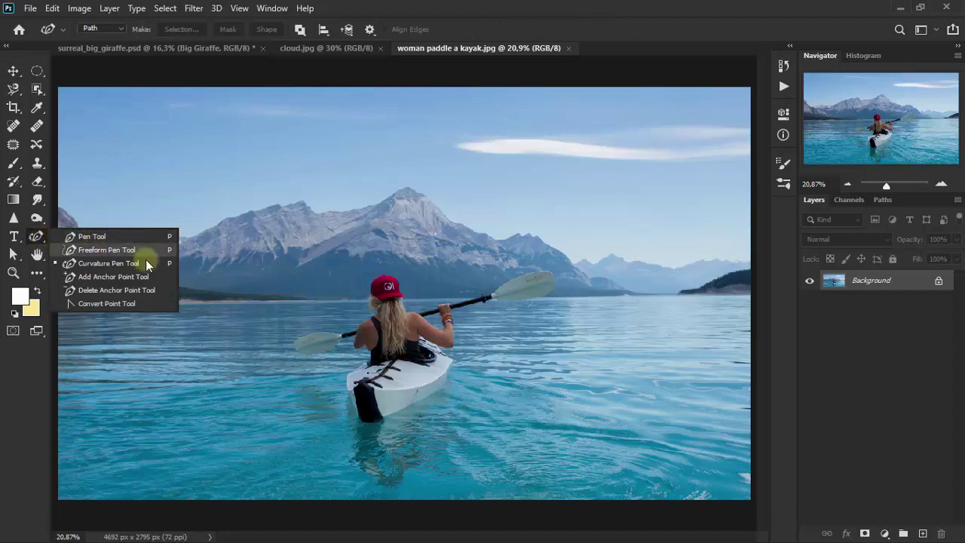
click(151, 236)
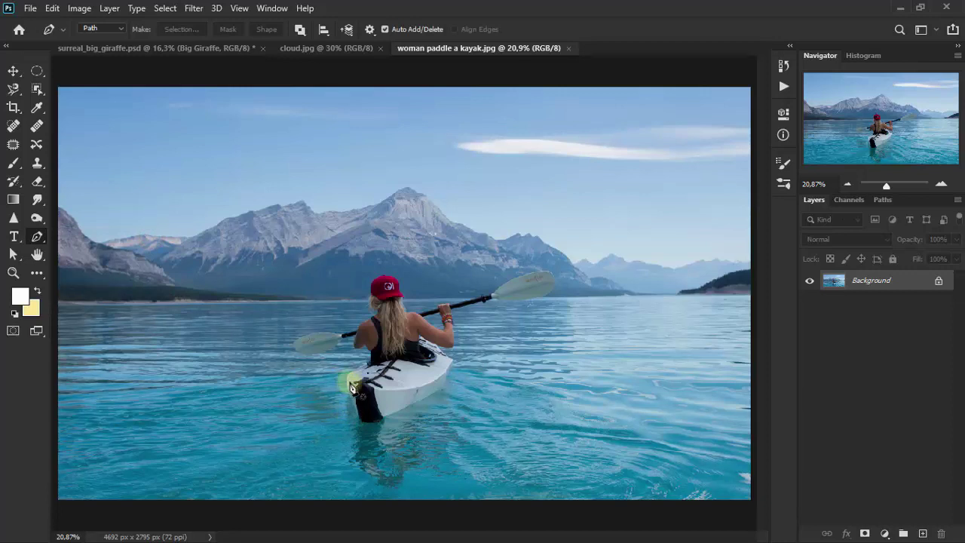
click(347, 382)
click(352, 407)
click(381, 421)
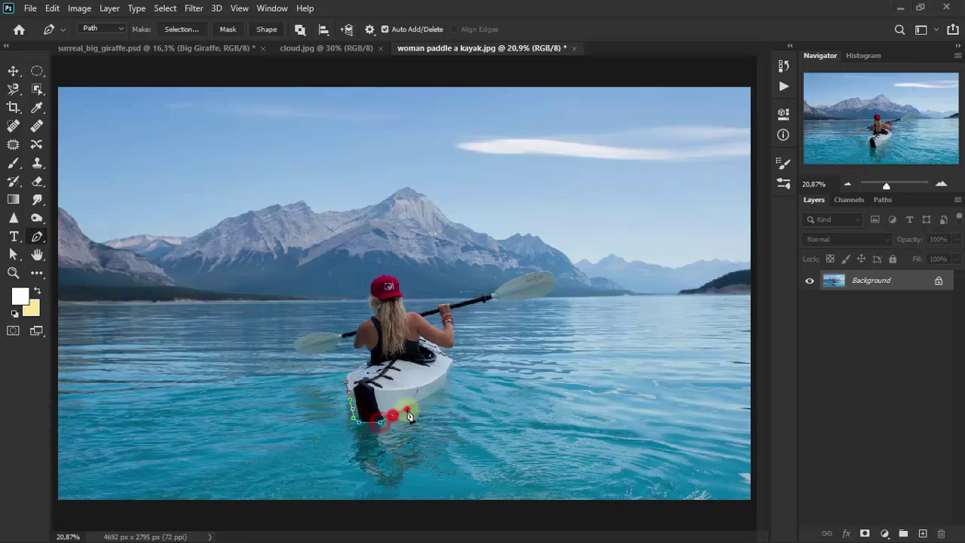
click(407, 408)
click(447, 383)
click(451, 362)
click(451, 331)
click(452, 313)
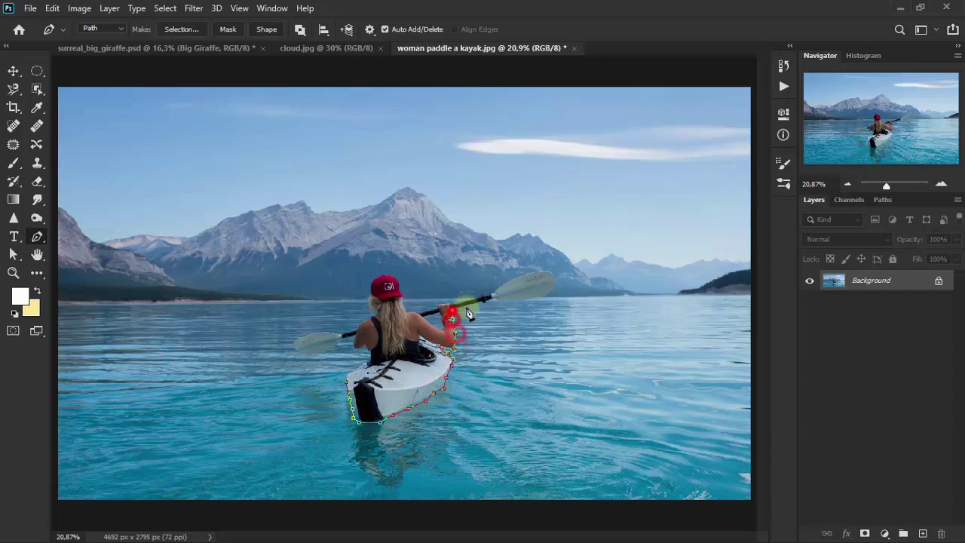
click(492, 300)
click(553, 285)
click(553, 275)
click(498, 286)
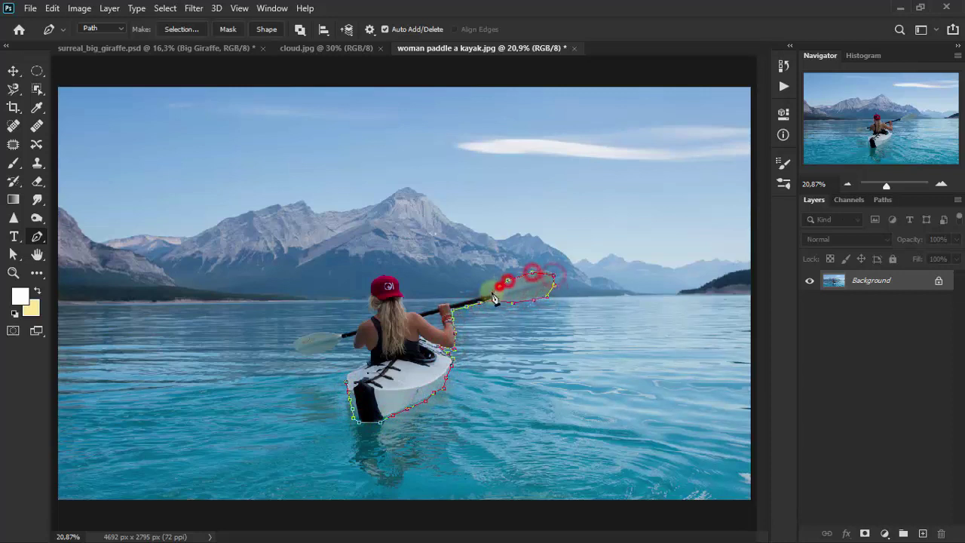
click(451, 308)
Step: Trace around the woman and left paddle blade, then make the path a selection with 0 feather
click(422, 308)
click(403, 282)
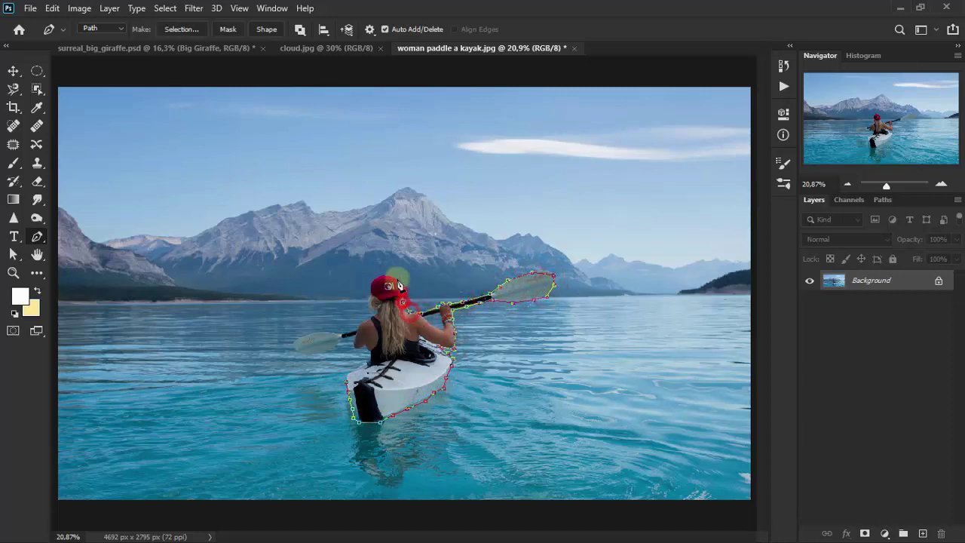
click(371, 285)
click(365, 318)
click(330, 331)
click(315, 332)
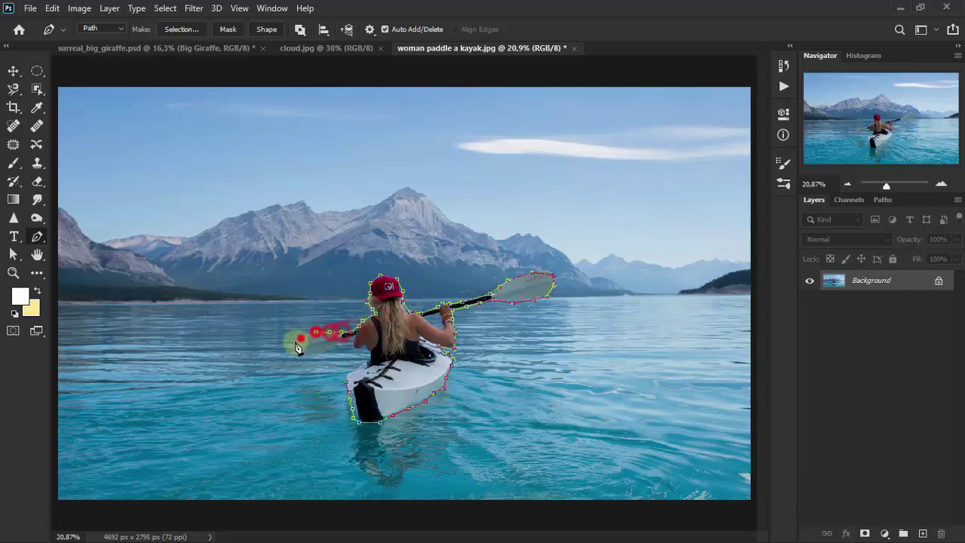
click(302, 353)
click(324, 347)
click(356, 355)
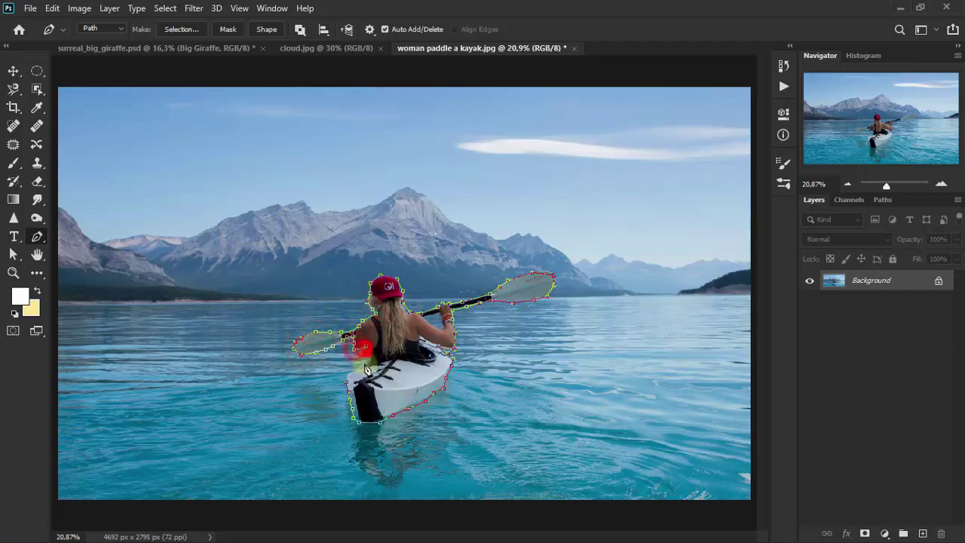
click(349, 377)
click(413, 360)
right_click(414, 364)
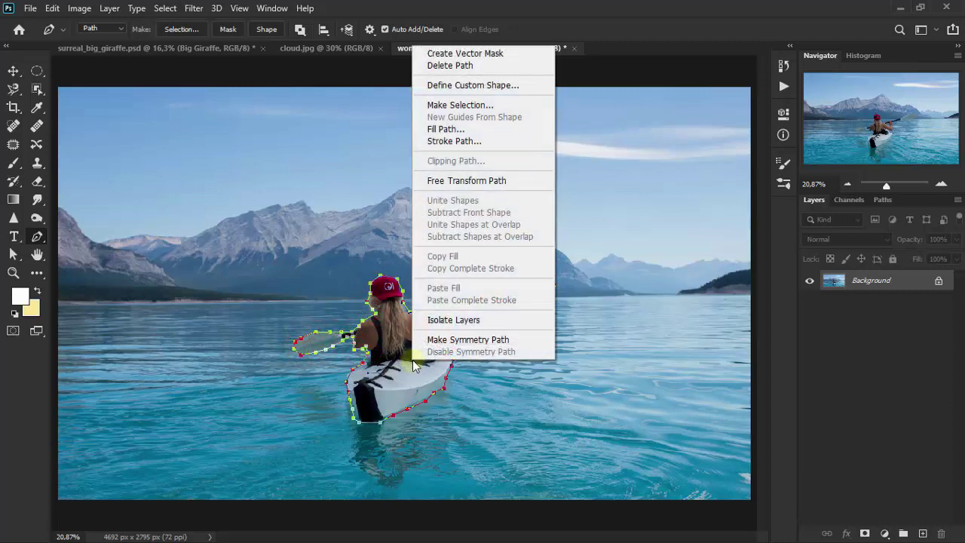
click(462, 104)
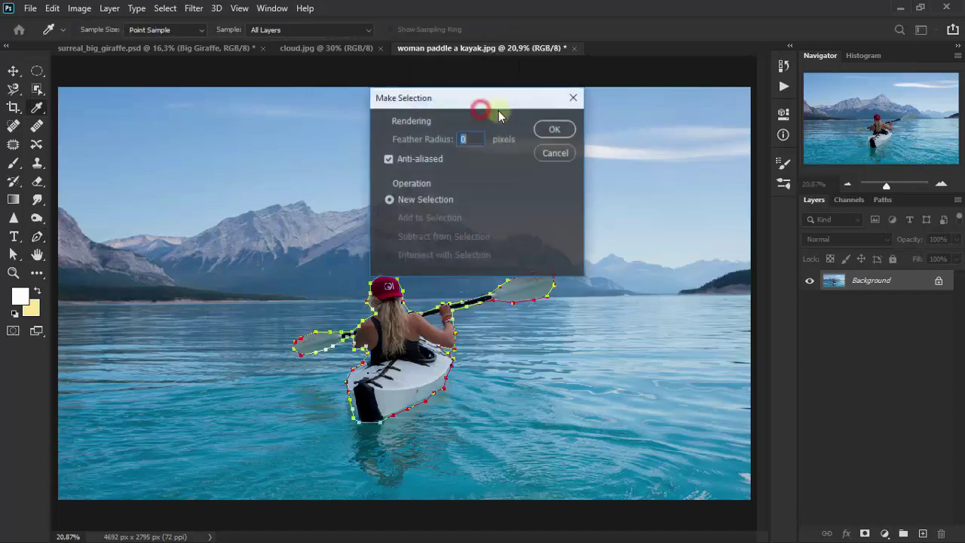
click(561, 129)
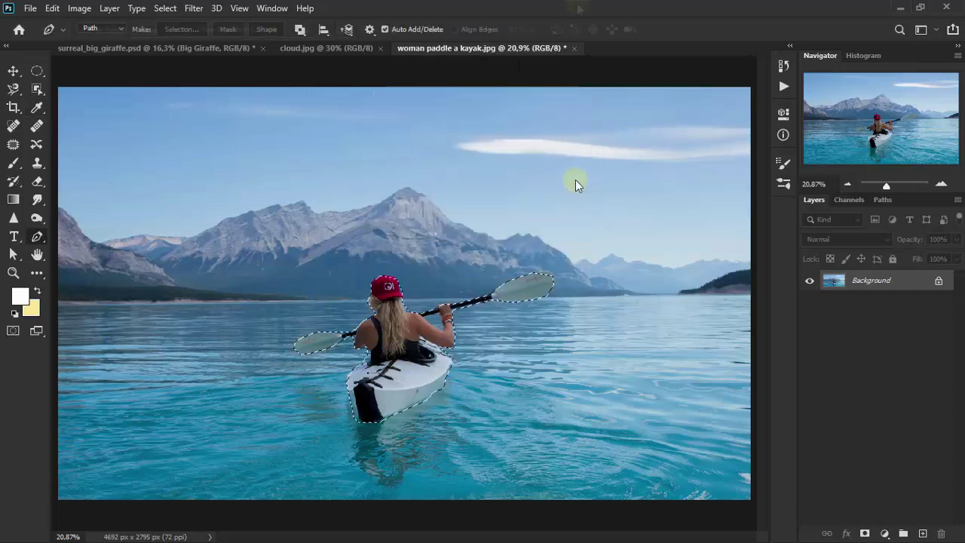
click(397, 337)
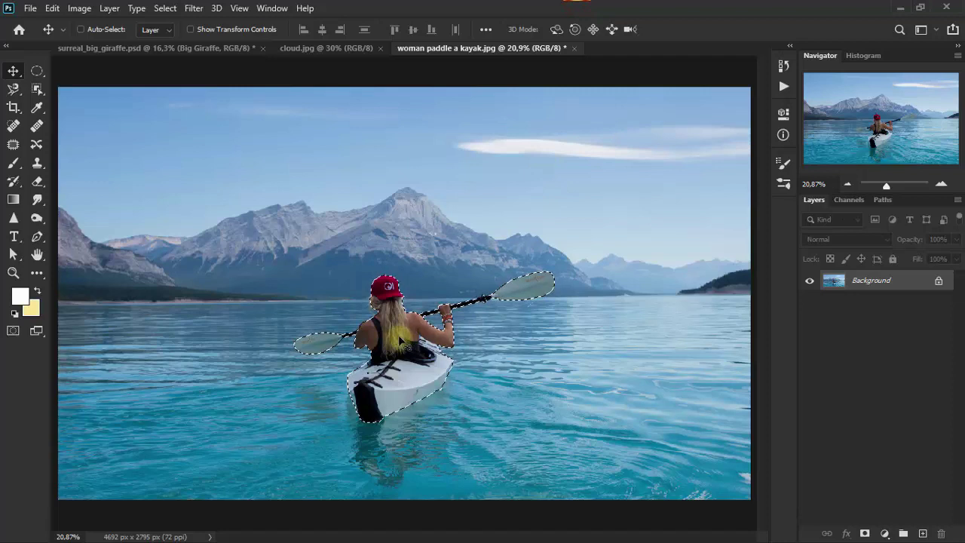
Step: Drop the kayaker cutout into the giraffe composite and close the kayak photo unsaved
drag(268, 172, 203, 51)
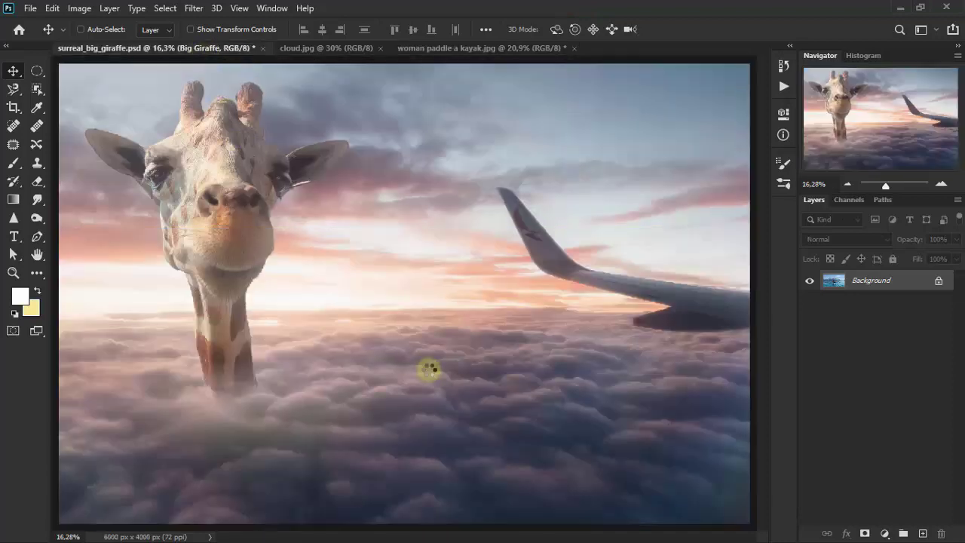
drag(203, 51, 431, 371)
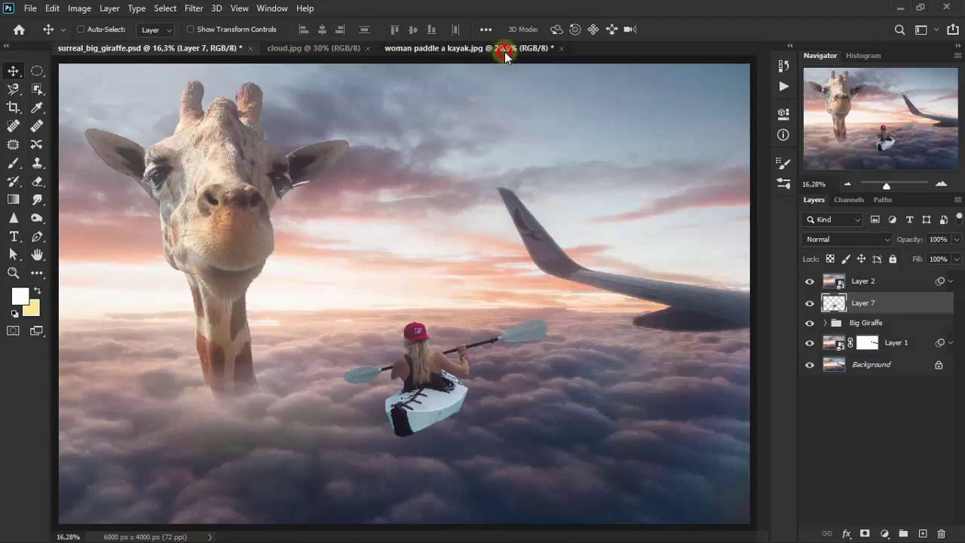
click(540, 51)
click(560, 49)
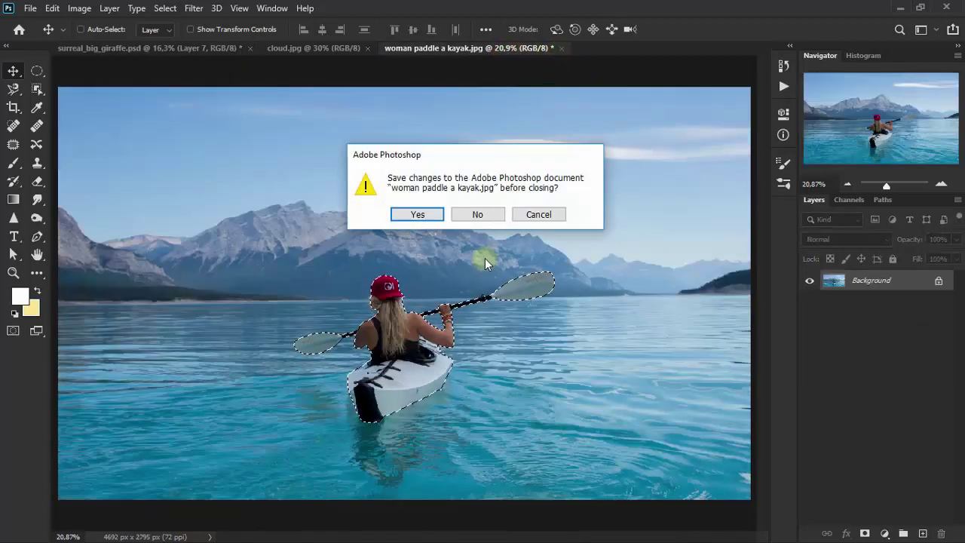
click(495, 216)
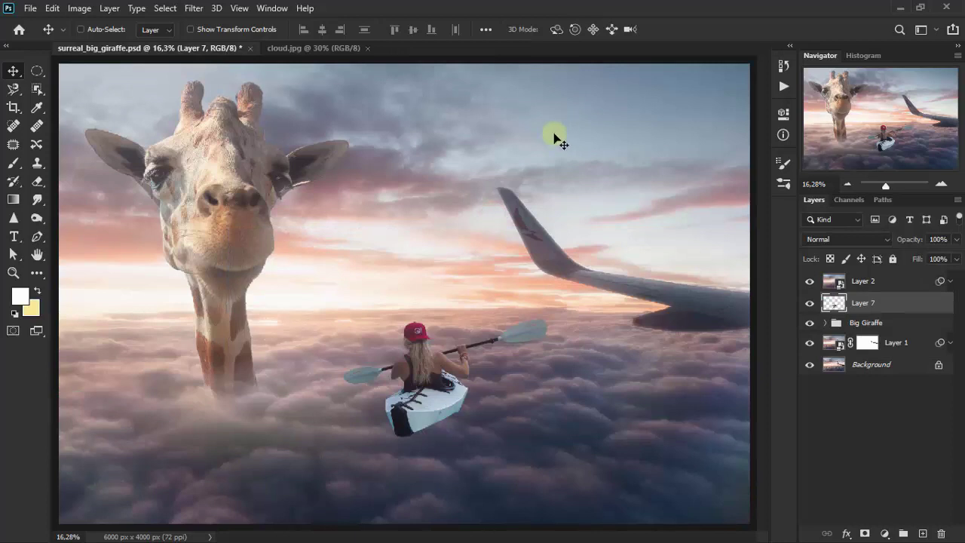
Step: Move the kayaker lower and right, and set Layer 2's fill to 90%
mouse_move(478, 390)
mouse_down()
mouse_move(465, 428)
mouse_move(458, 417)
mouse_move(464, 426)
mouse_up()
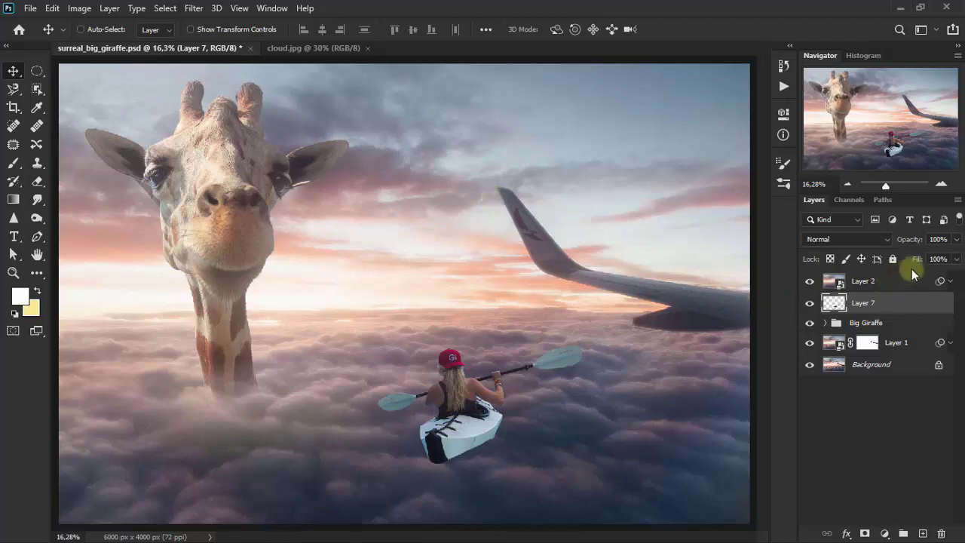
drag(951, 278, 938, 271)
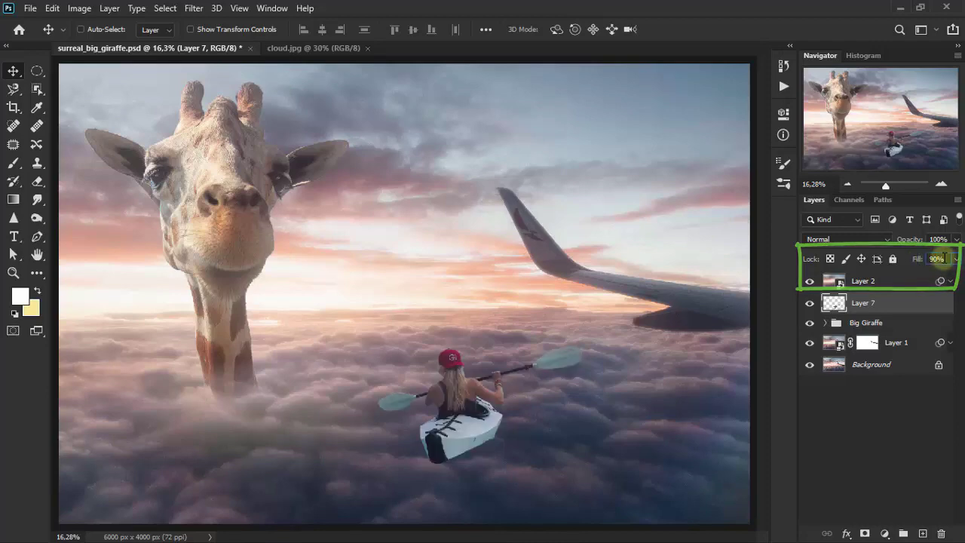
drag(940, 259, 943, 258)
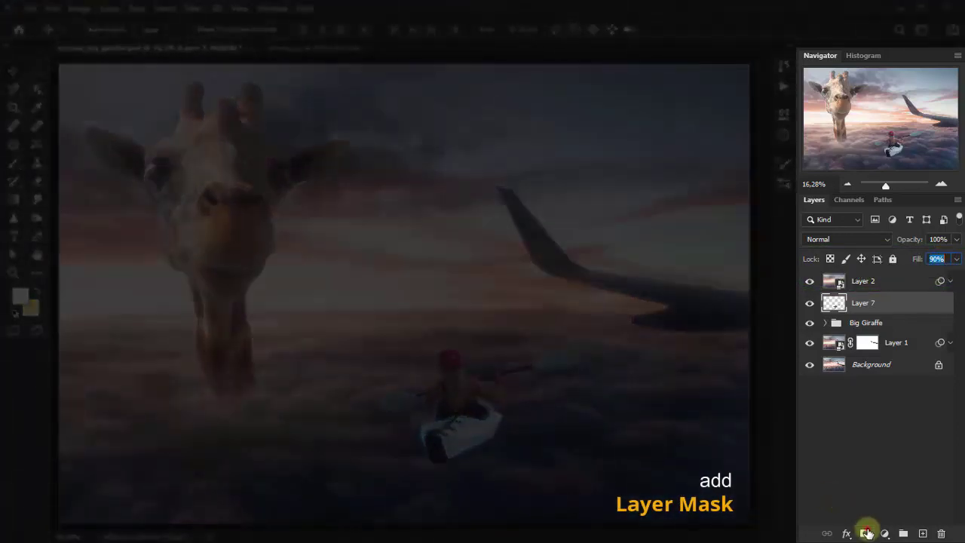
Step: Add a mask to Layer 7 and erase the kayak's lower hull at 19% opacity
click(865, 533)
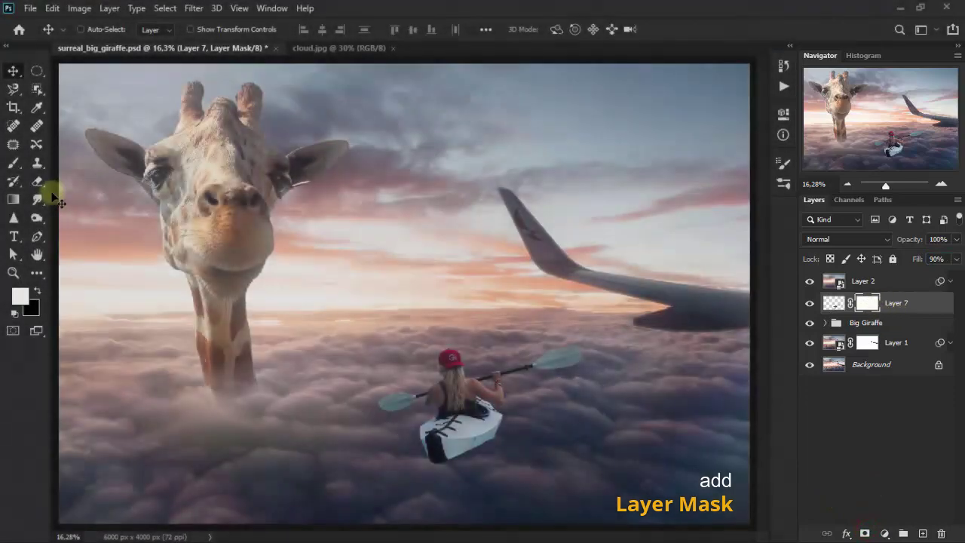
mouse_move(37, 181)
mouse_down()
mouse_move(126, 192)
mouse_move(151, 183)
mouse_up()
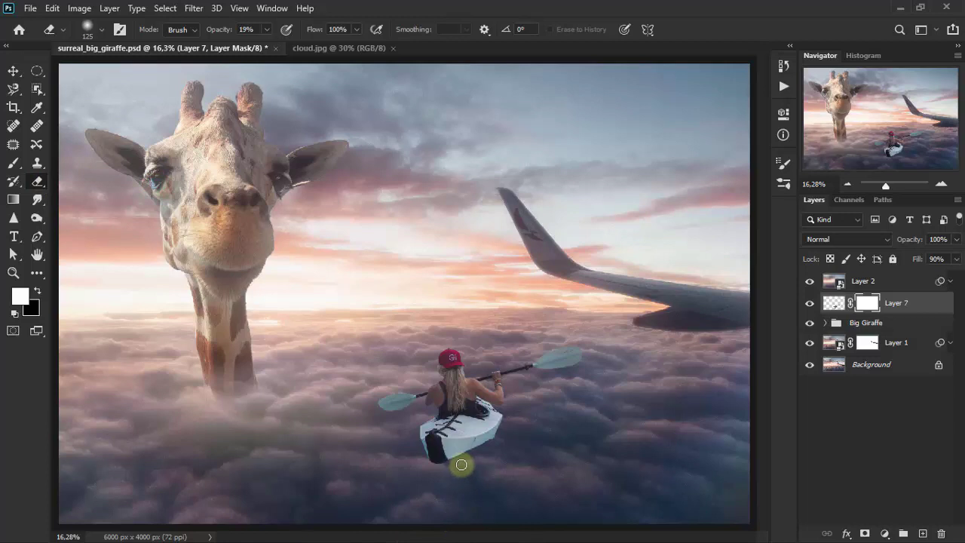
mouse_move(420, 463)
mouse_down()
mouse_move(443, 467)
mouse_move(490, 442)
mouse_move(439, 457)
mouse_move(466, 452)
mouse_move(416, 434)
mouse_move(511, 420)
mouse_move(452, 454)
mouse_move(520, 417)
mouse_up()
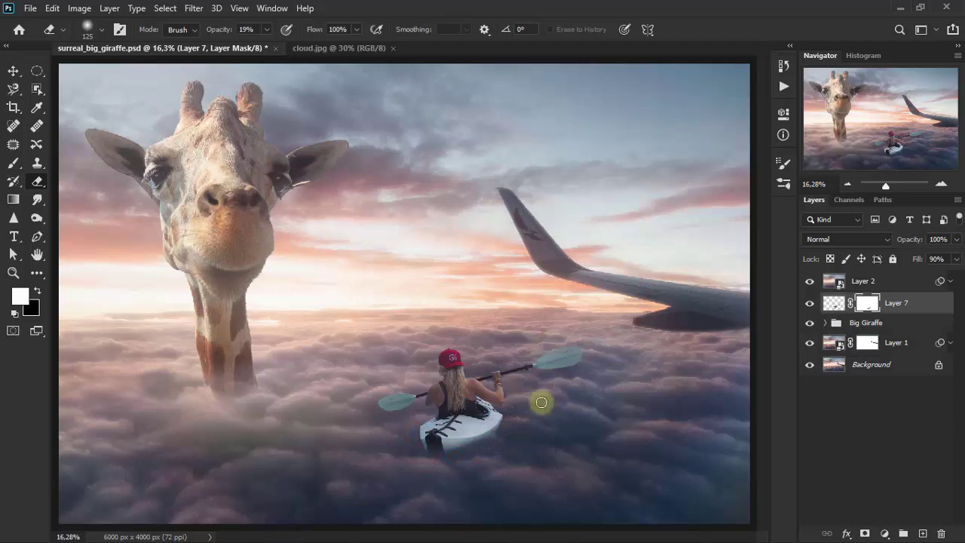
click(14, 71)
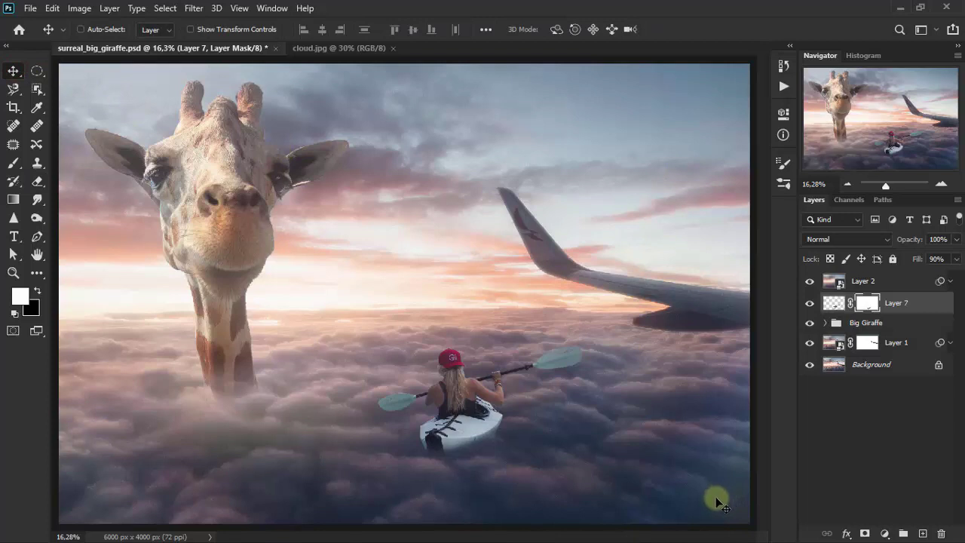
Step: Add a Photo Filter clipped to the kayaker, using Warming Filter (81) at 100% density
click(885, 533)
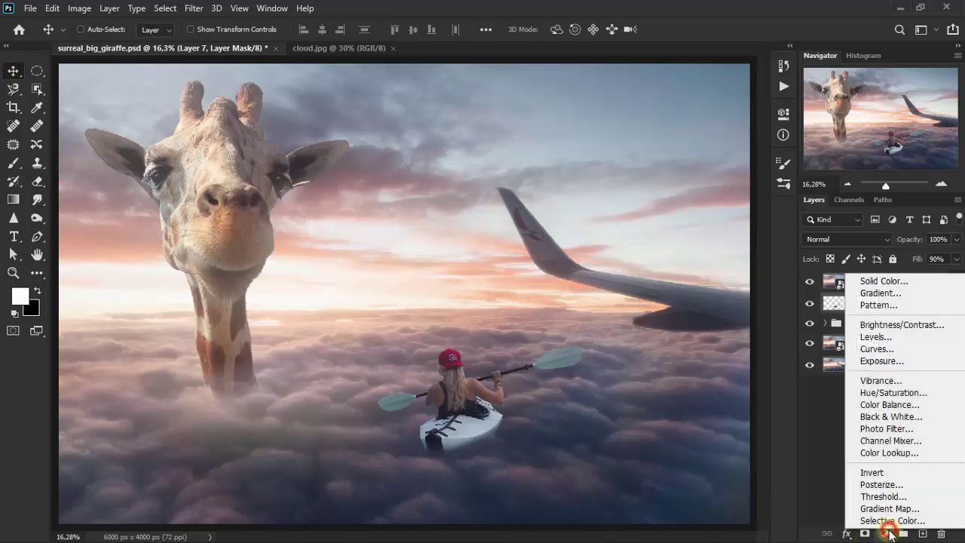
click(909, 427)
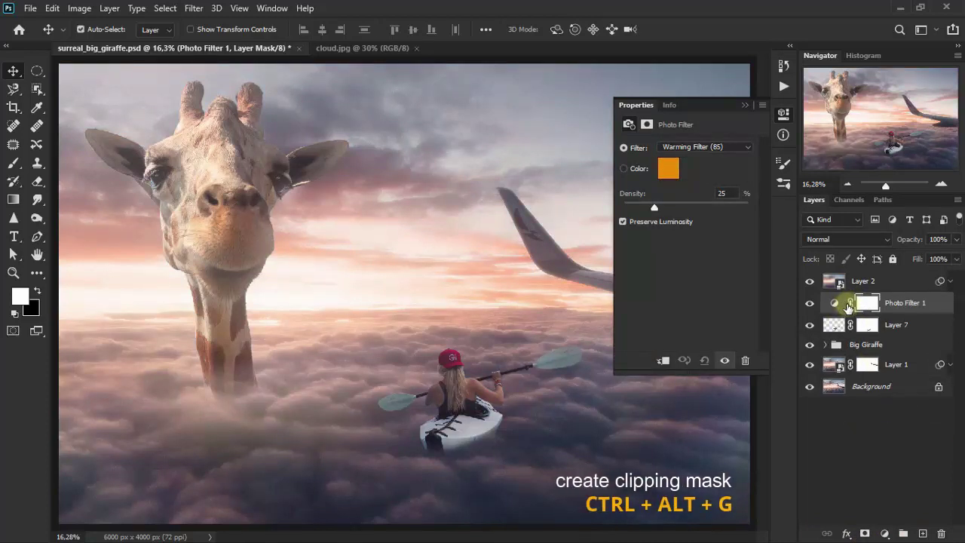
key(ctrl+alt+g)
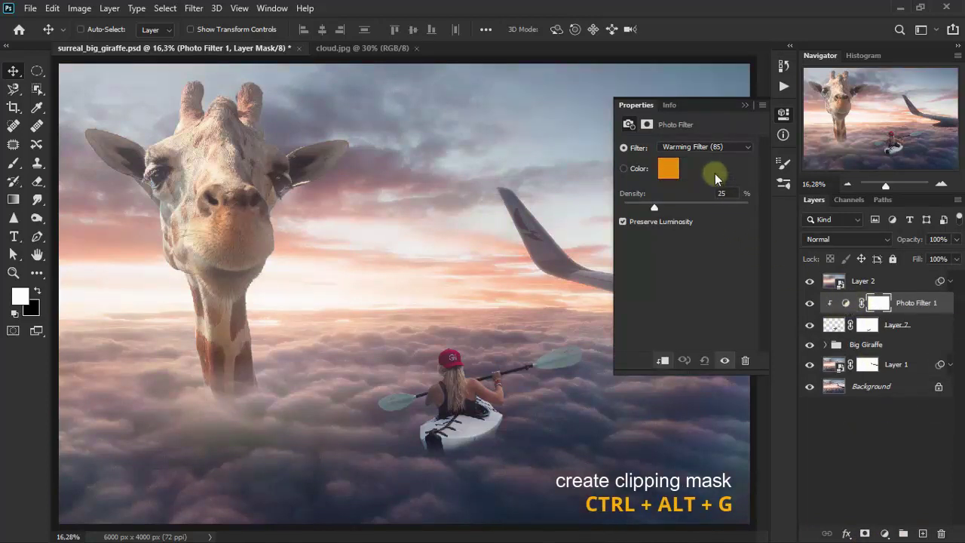
click(716, 149)
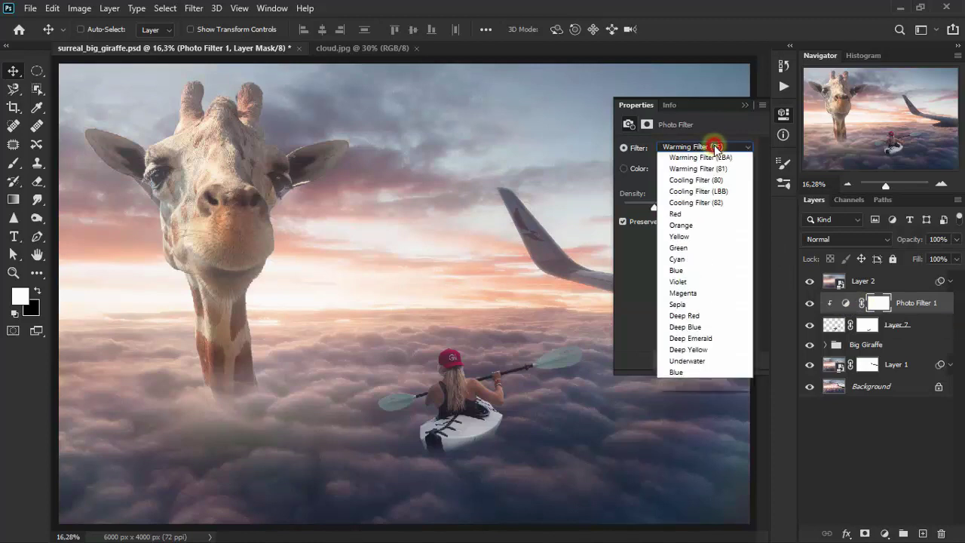
click(731, 181)
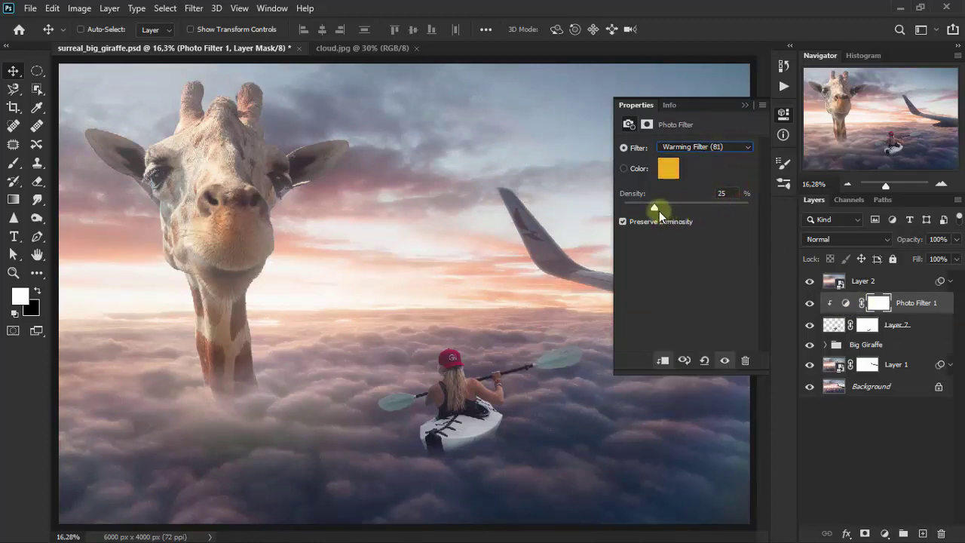
drag(738, 211, 774, 212)
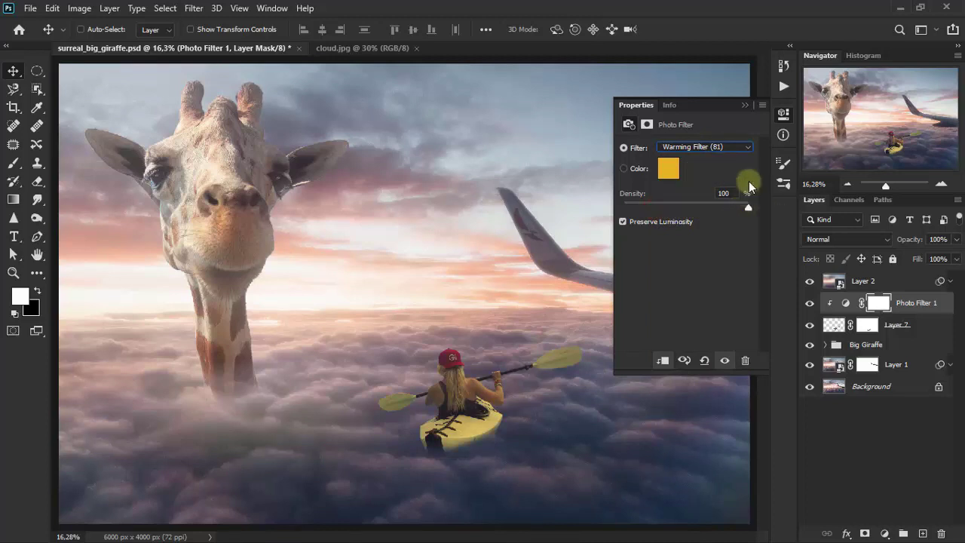
click(749, 106)
Step: Set Photo Filter 1 to Color Dodge at 62% opacity and compare it
click(833, 238)
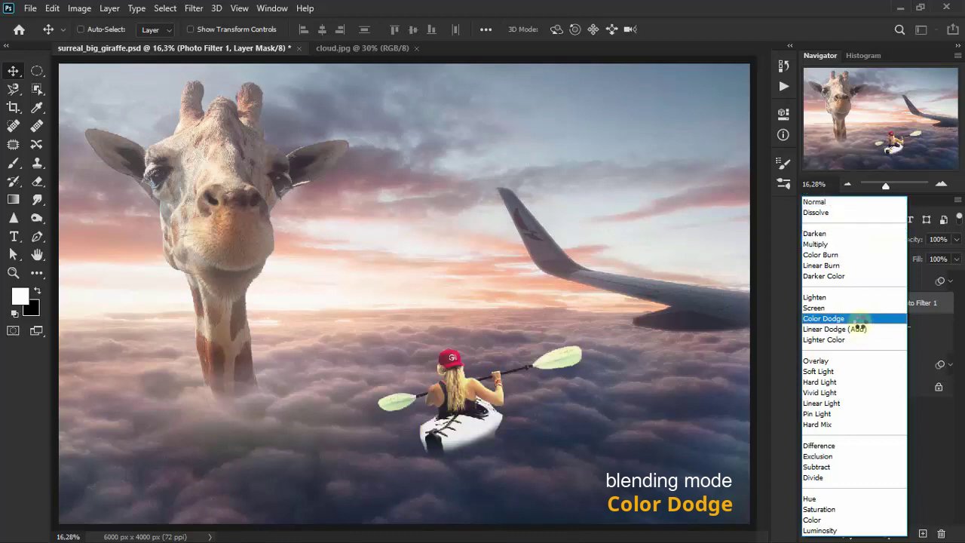
click(852, 318)
click(955, 240)
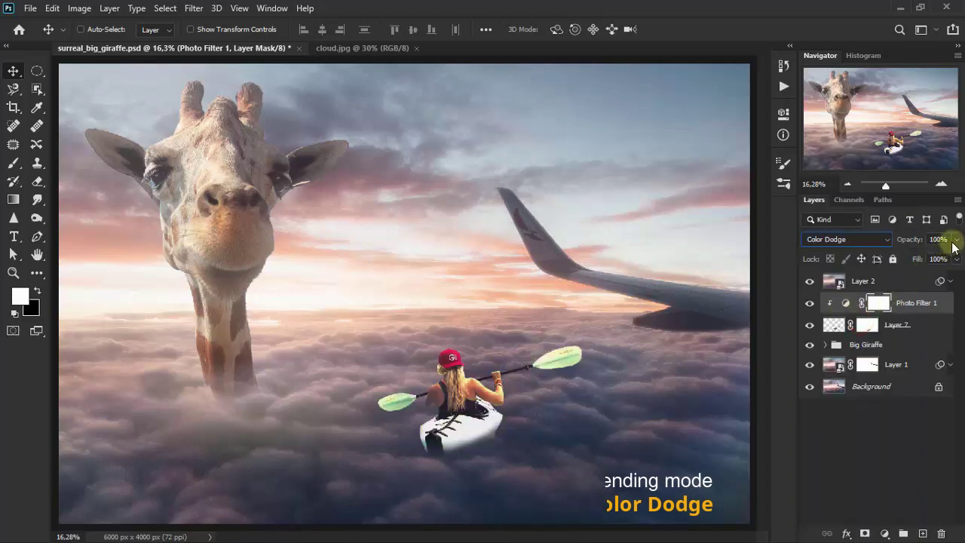
drag(950, 256, 937, 253)
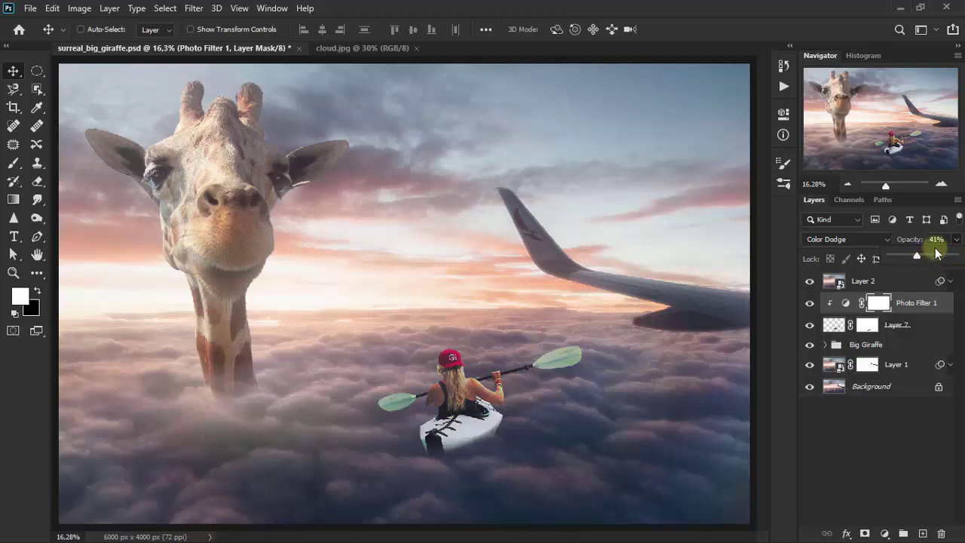
click(935, 239)
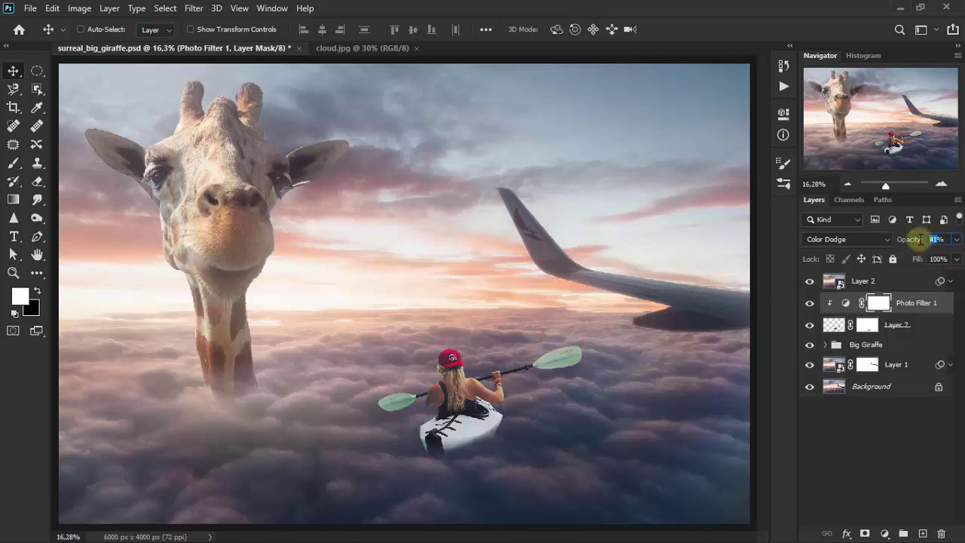
drag(921, 240, 921, 240)
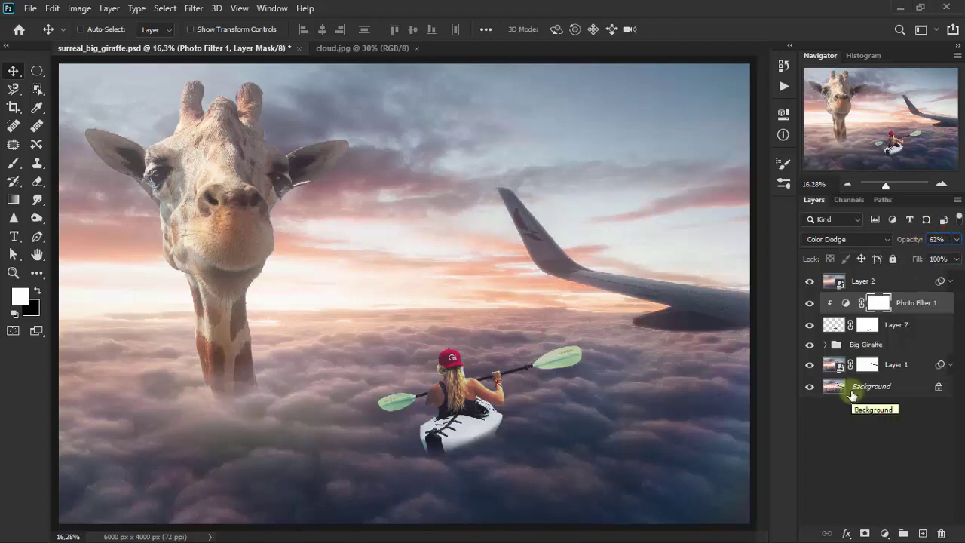
click(811, 303)
Step: Add a Vibrance layer clipped to the kayaker with Vibrance -48 and Saturation -10
click(886, 534)
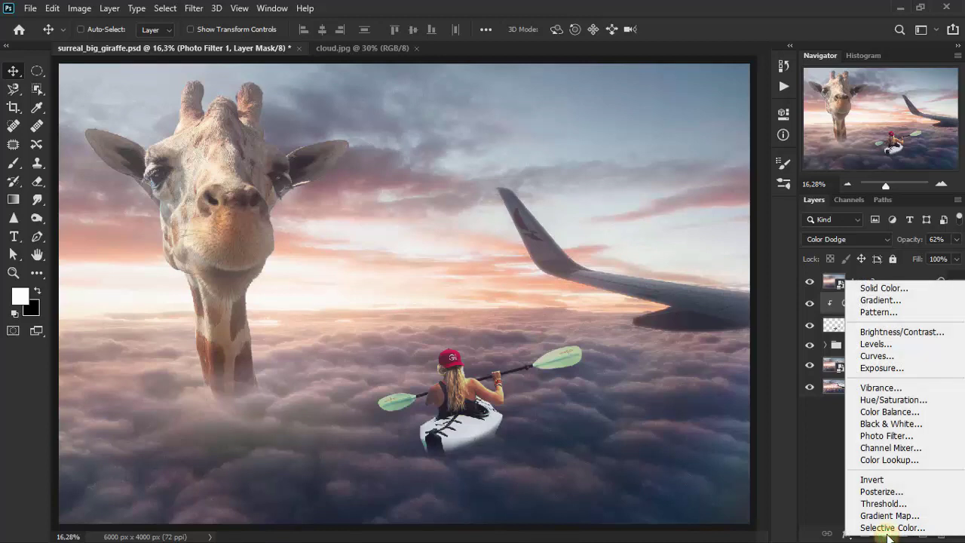
click(882, 387)
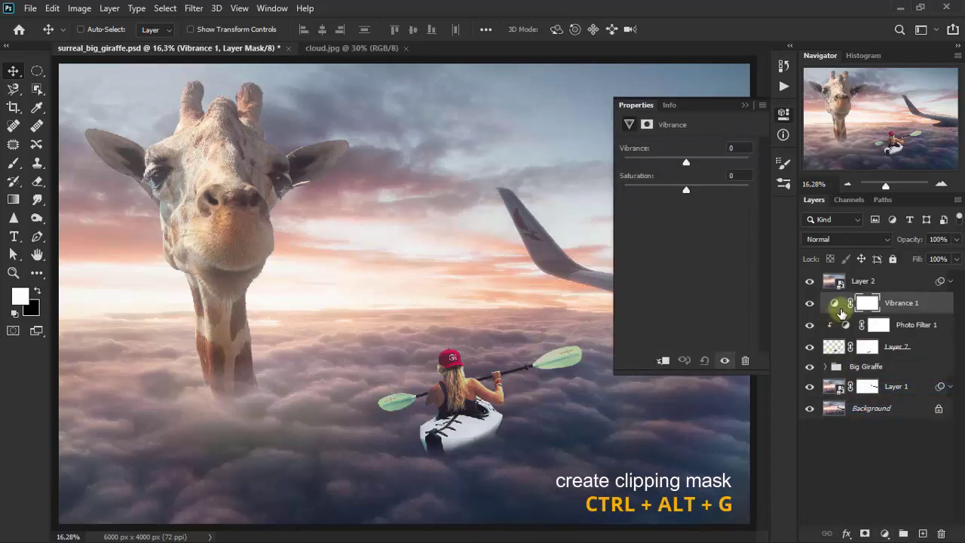
key(ctrl+alt+g)
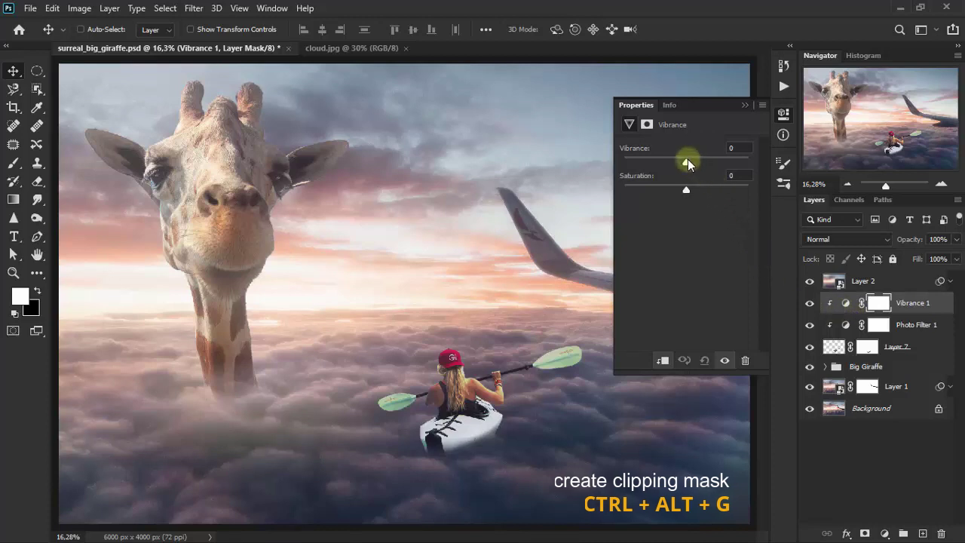
mouse_move(686, 162)
mouse_down()
mouse_move(670, 163)
mouse_move(675, 189)
mouse_up()
click(733, 148)
text(8)
click(735, 176)
text(-10)
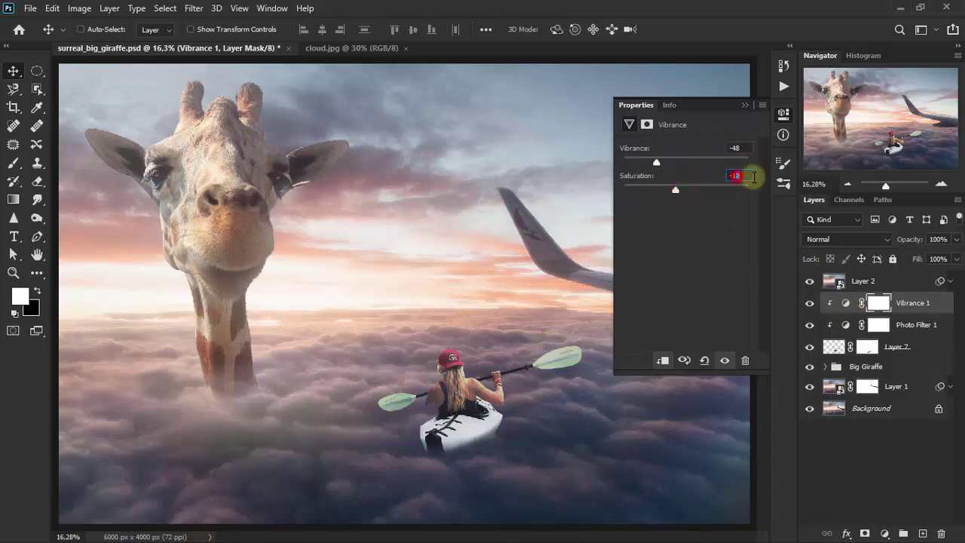
click(745, 106)
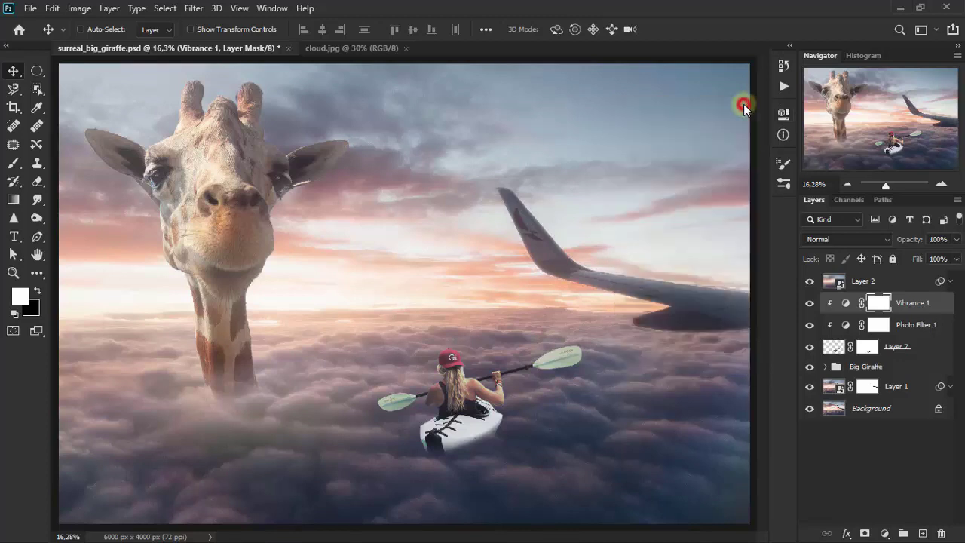
click(810, 304)
click(810, 304)
Step: Copy the upper cloud from cloud.jpg to its own layer and drag it into the giraffe composite
click(368, 50)
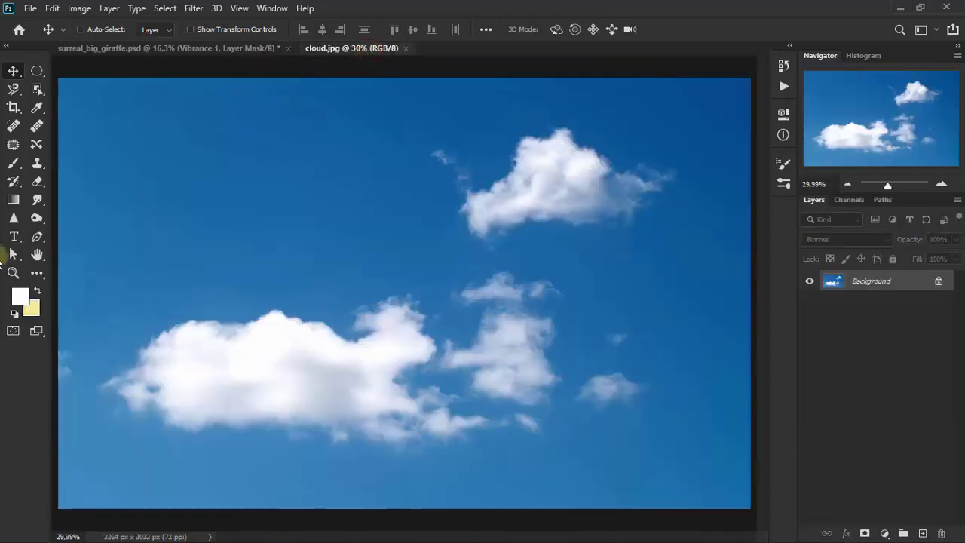
click(21, 154)
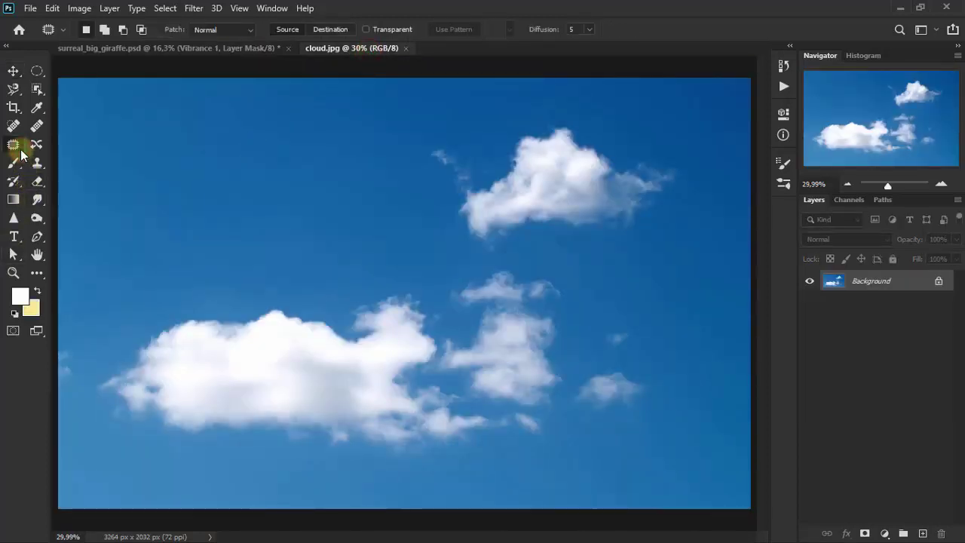
mouse_move(429, 129)
mouse_down()
mouse_move(480, 258)
mouse_move(655, 243)
mouse_move(611, 121)
mouse_move(433, 129)
mouse_up()
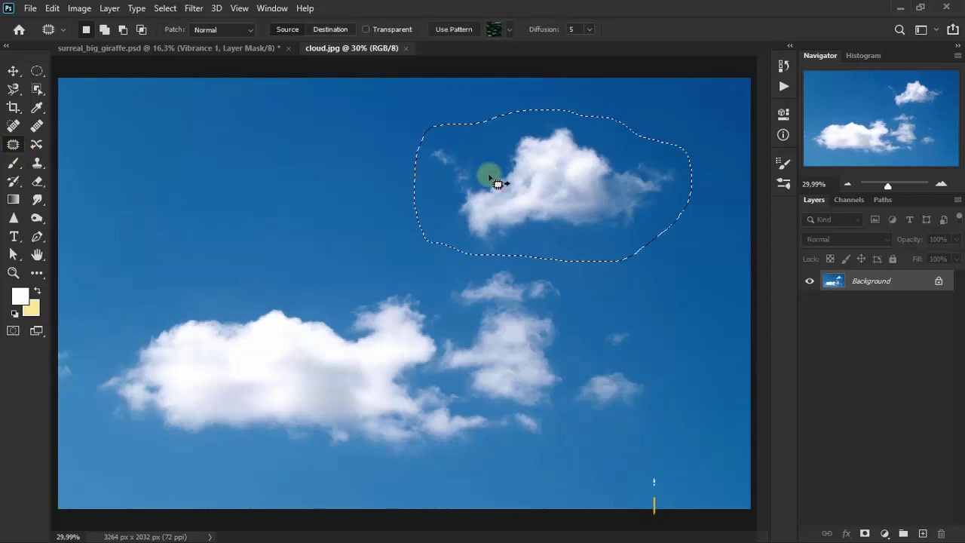
key(ctrl+j)
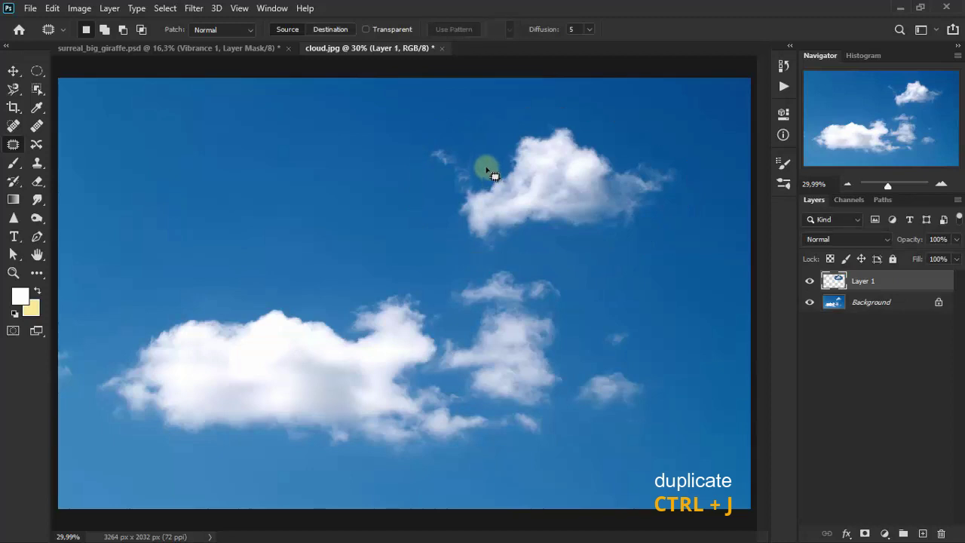
click(13, 70)
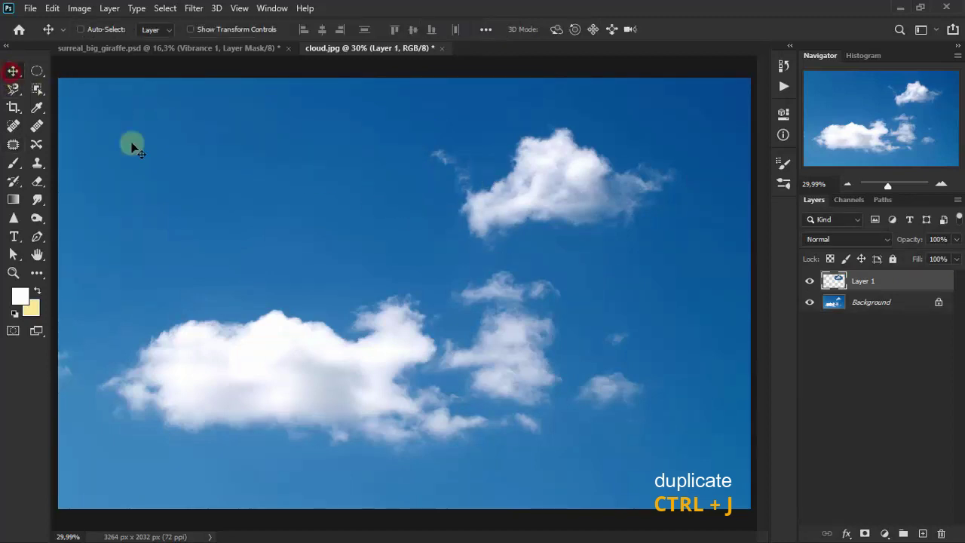
drag(520, 213, 289, 103)
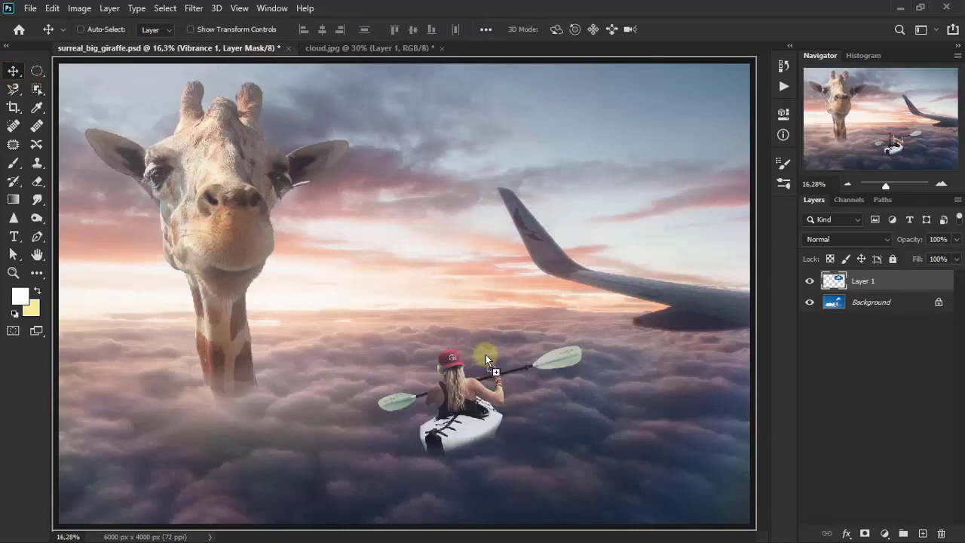
drag(485, 354, 486, 355)
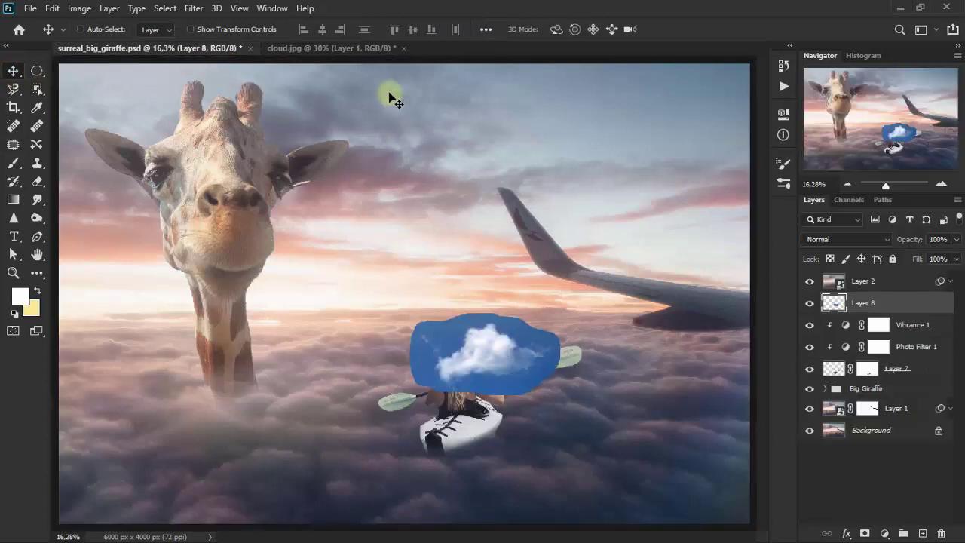
Step: Close cloud.jpg without saving, then duplicate Layer 8 and hide the copy
click(406, 50)
click(405, 48)
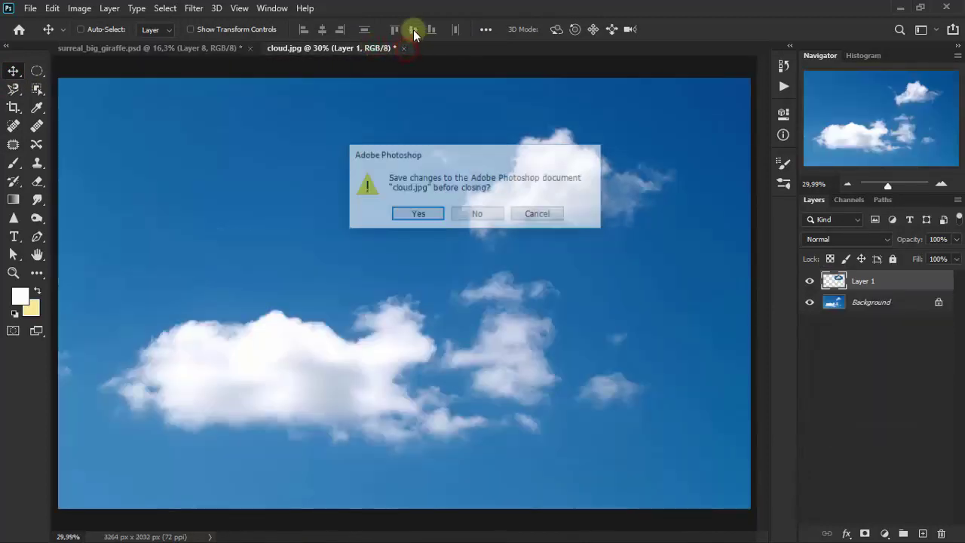
click(477, 214)
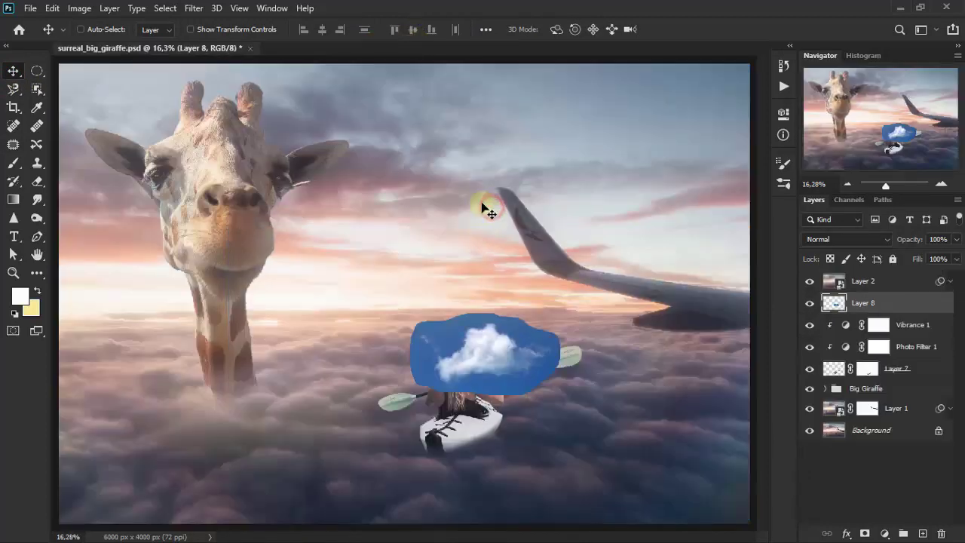
key(ctrl+j)
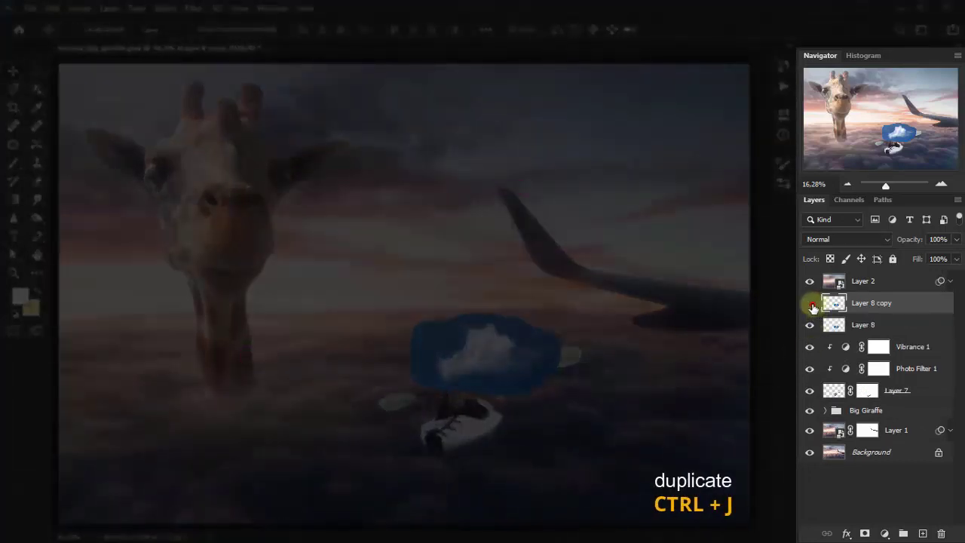
click(813, 304)
Step: Blend Layer 8 with Lighten at 87% opacity and move it beside the kayaker's paddle tip
click(894, 325)
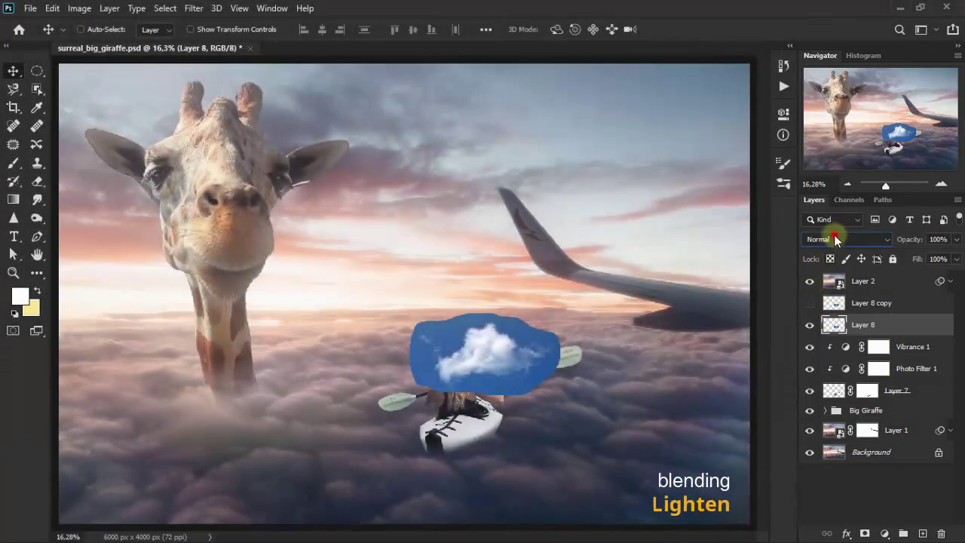
click(834, 238)
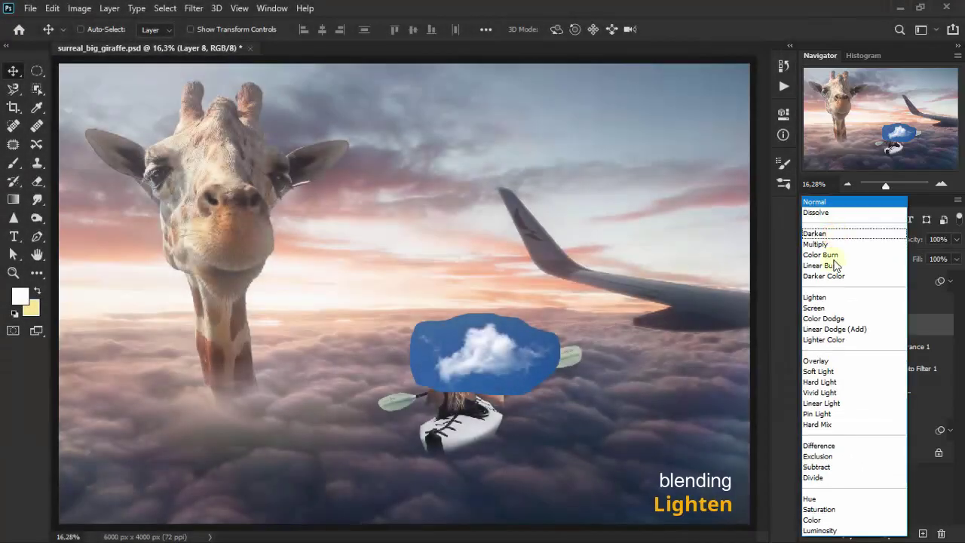
click(842, 298)
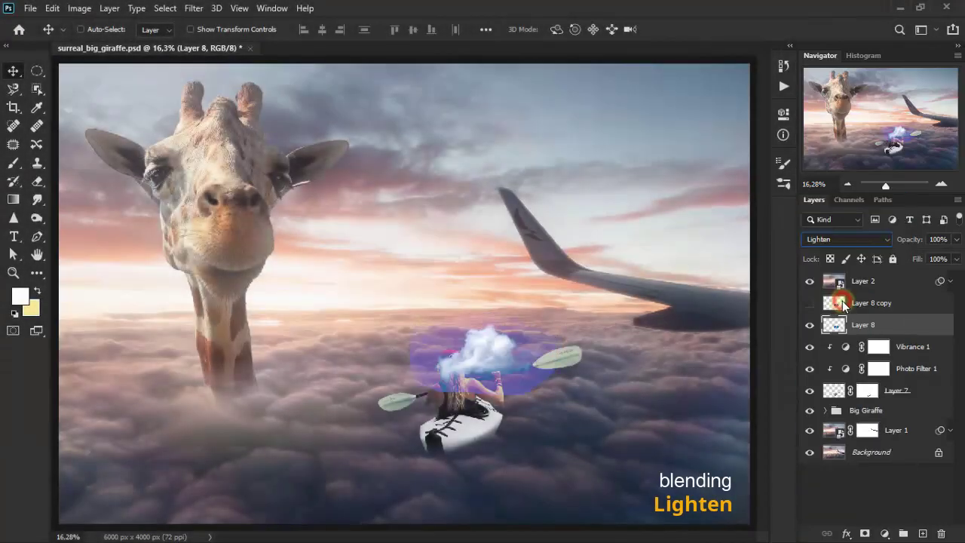
click(955, 240)
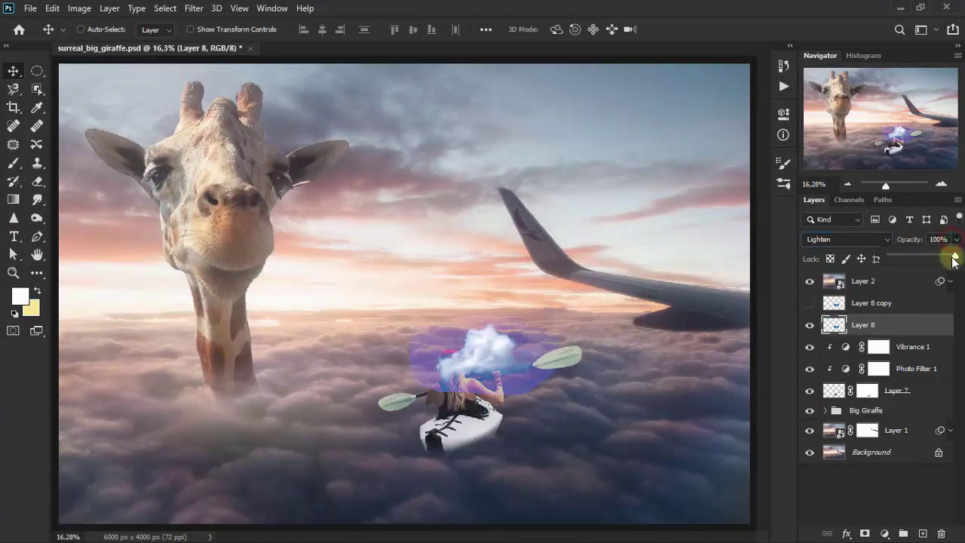
drag(953, 259, 926, 239)
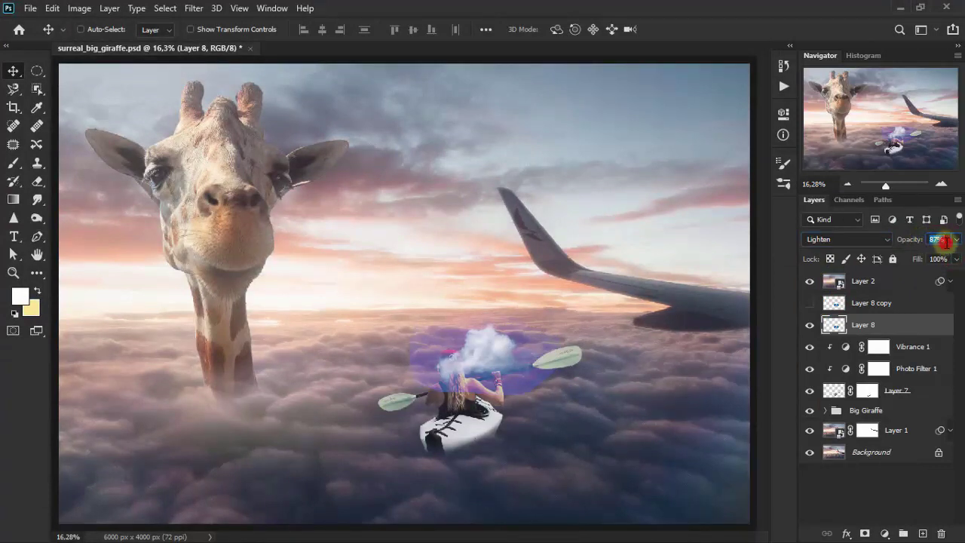
click(13, 71)
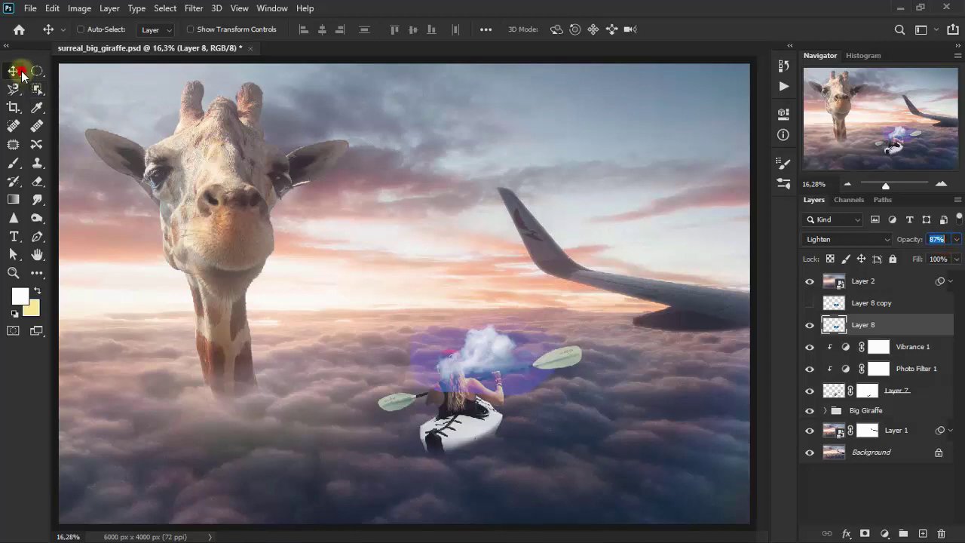
drag(503, 368, 561, 347)
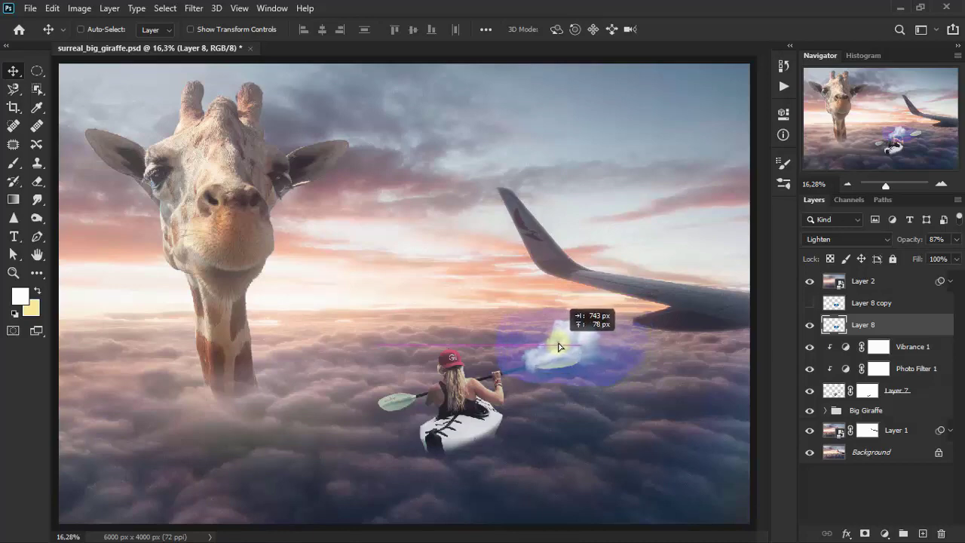
drag(559, 347, 560, 345)
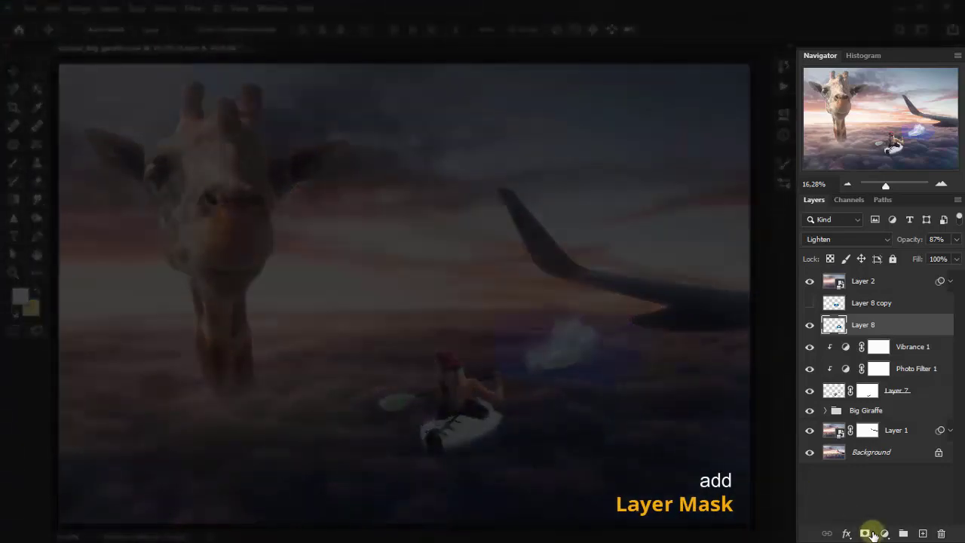
Step: Add a layer mask to Layer 8 and softly erase the splash's hazy edges at 19% opacity
click(867, 533)
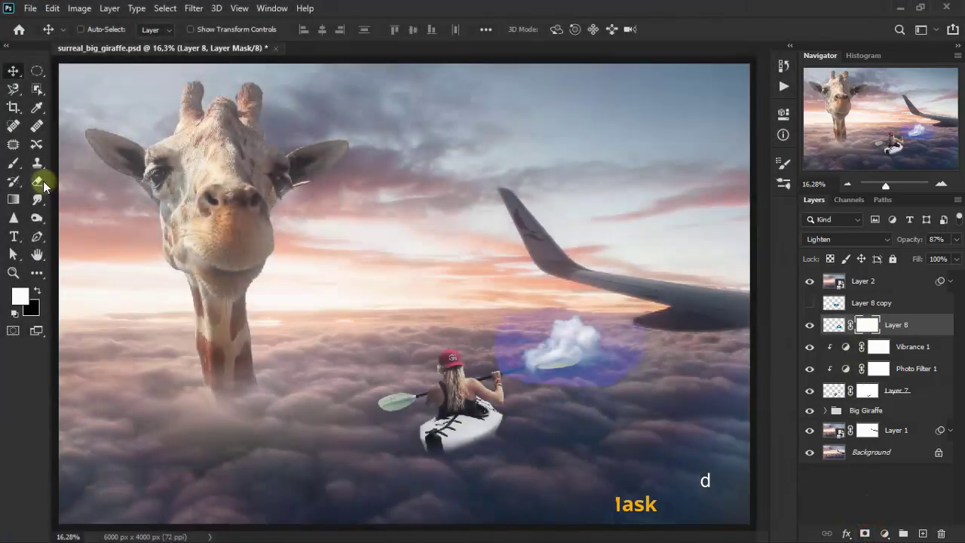
right_click(43, 186)
click(91, 179)
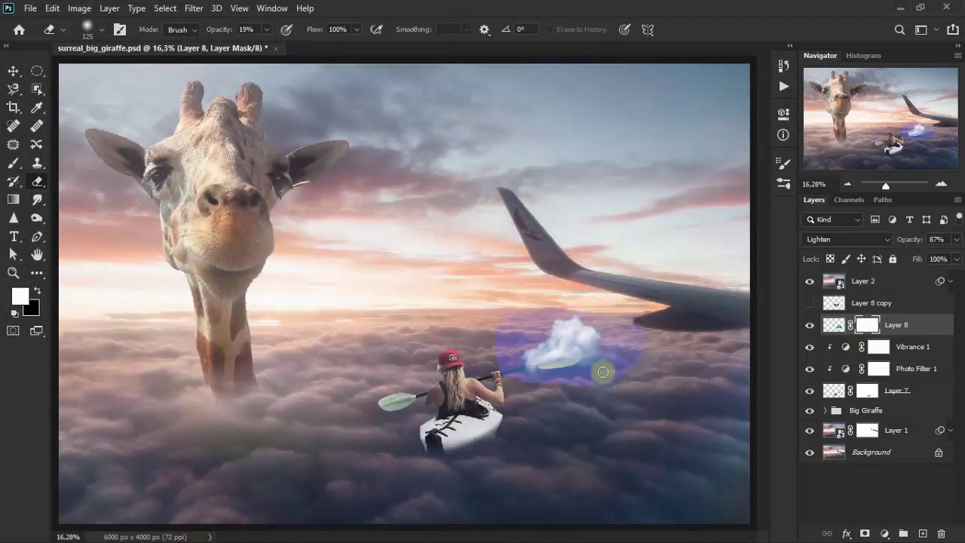
drag(609, 380, 594, 386)
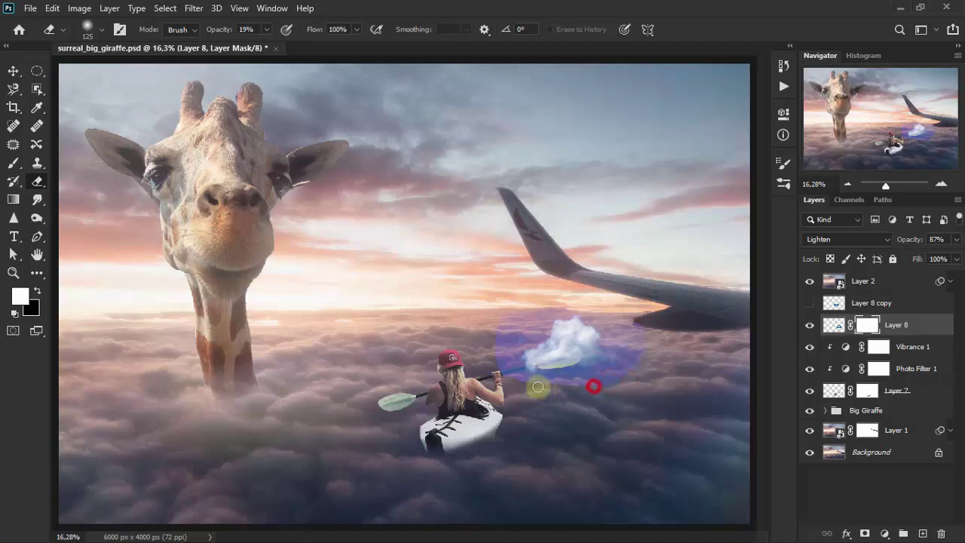
drag(503, 351, 610, 383)
mouse_move(517, 319)
mouse_down()
mouse_move(631, 370)
mouse_move(495, 355)
mouse_move(519, 387)
mouse_move(624, 369)
mouse_up()
drag(526, 330, 583, 389)
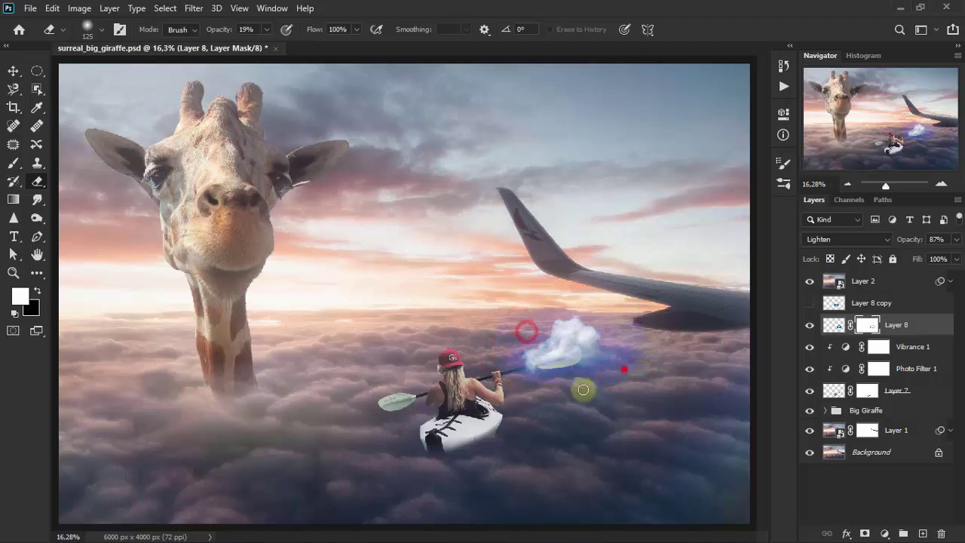
drag(624, 366, 620, 319)
mouse_move(513, 319)
mouse_down()
mouse_move(625, 387)
mouse_move(550, 383)
mouse_up()
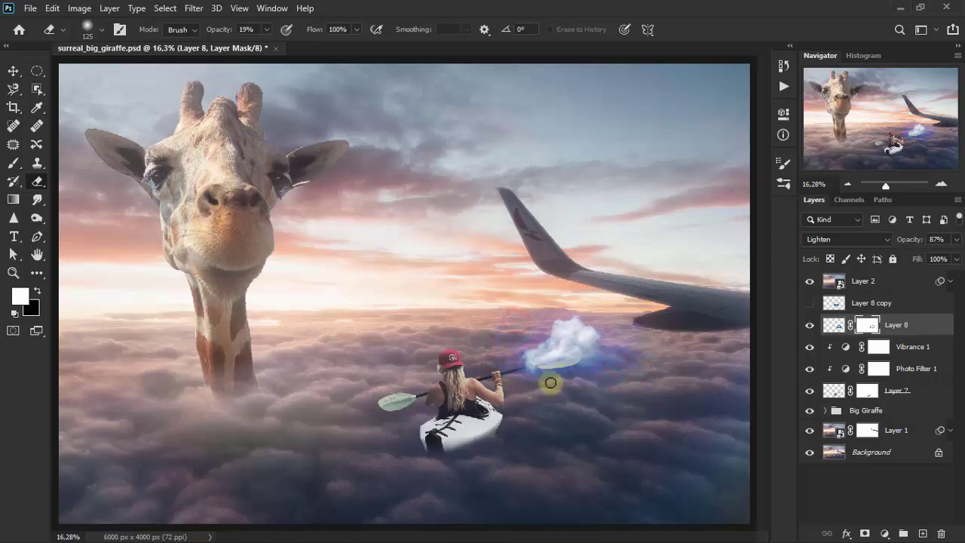
mouse_move(628, 334)
mouse_down()
mouse_move(550, 395)
mouse_move(637, 362)
mouse_up()
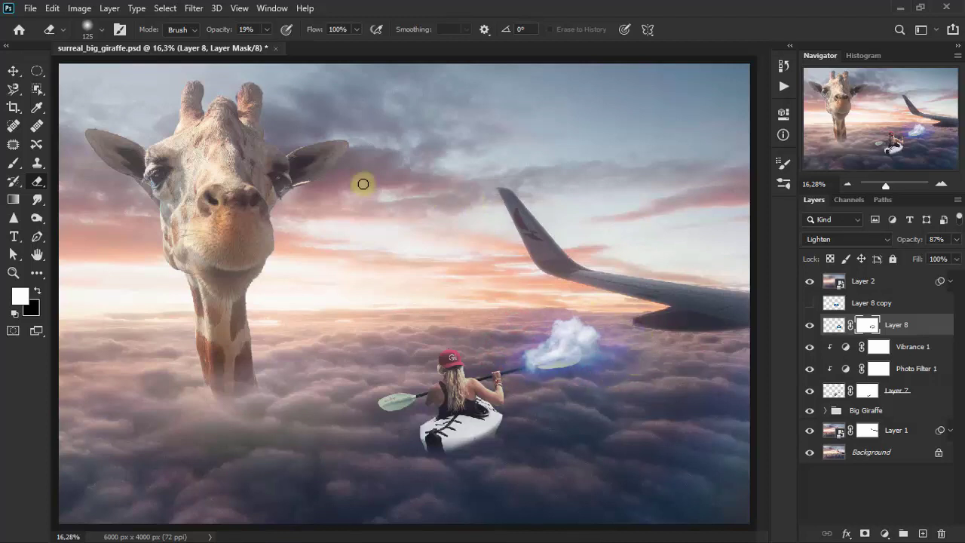
click(13, 70)
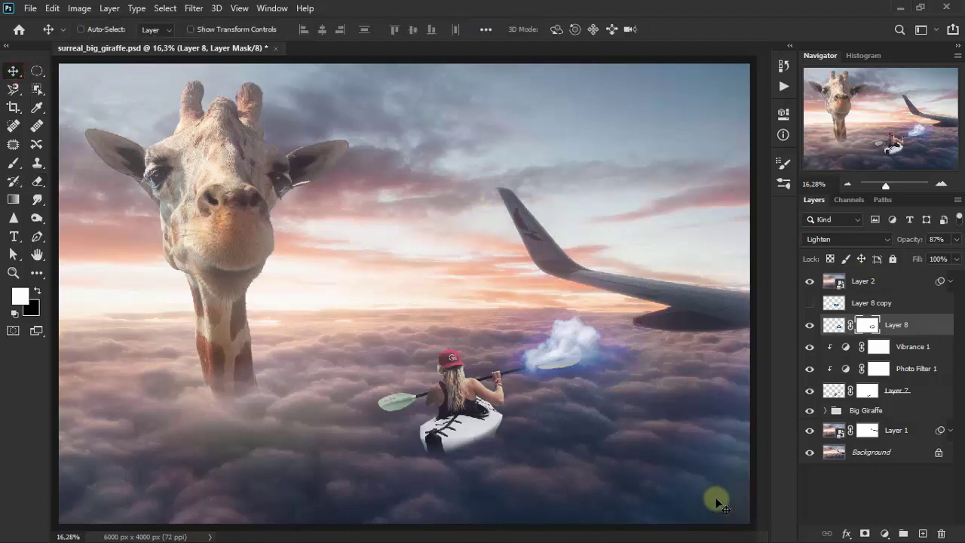
Step: Clip a Vibrance adjustment to Layer 8 with vibrance +100 and saturation -100
click(888, 534)
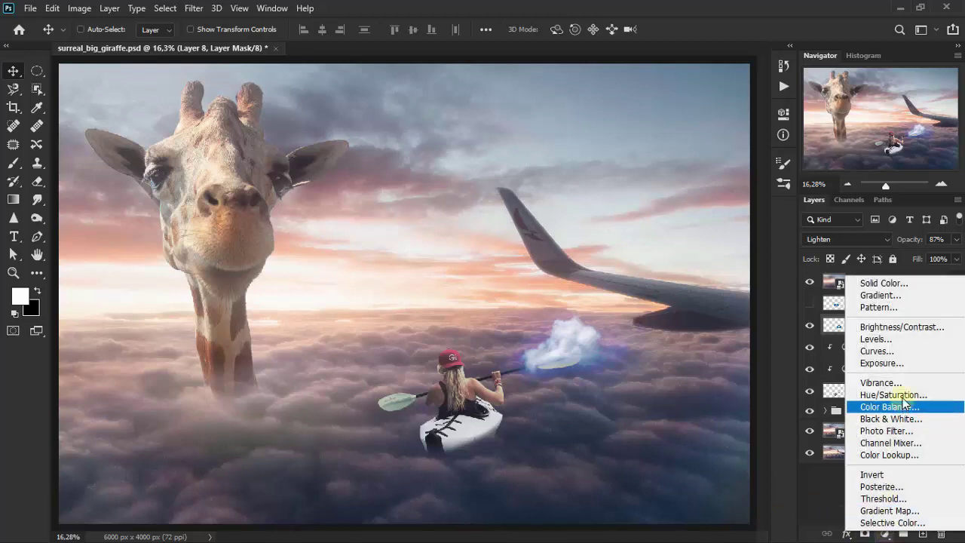
click(881, 382)
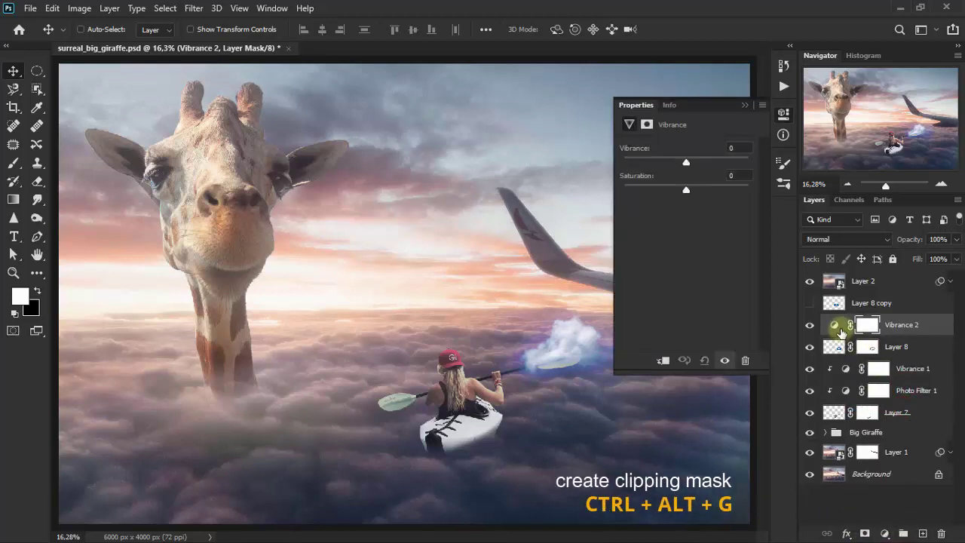
key(ctrl+alt+g)
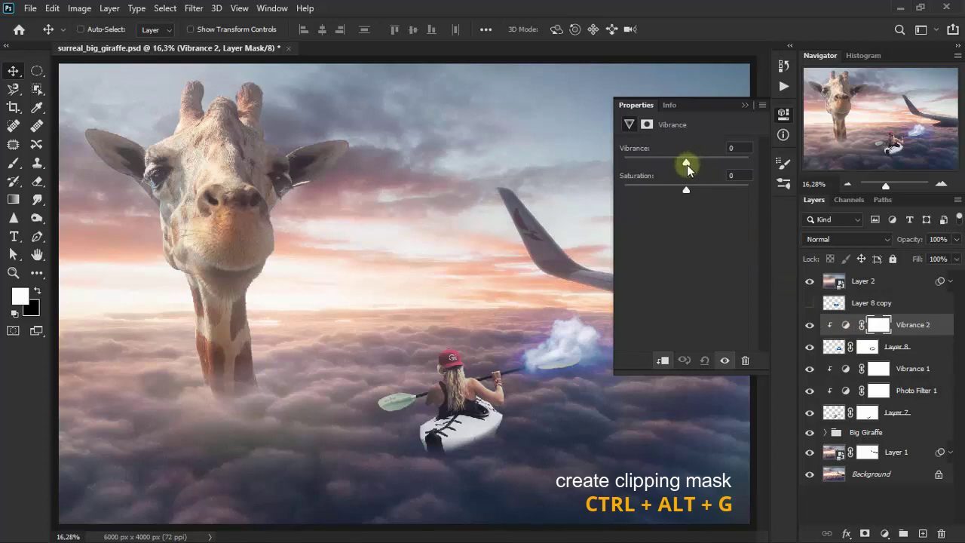
drag(686, 163, 746, 163)
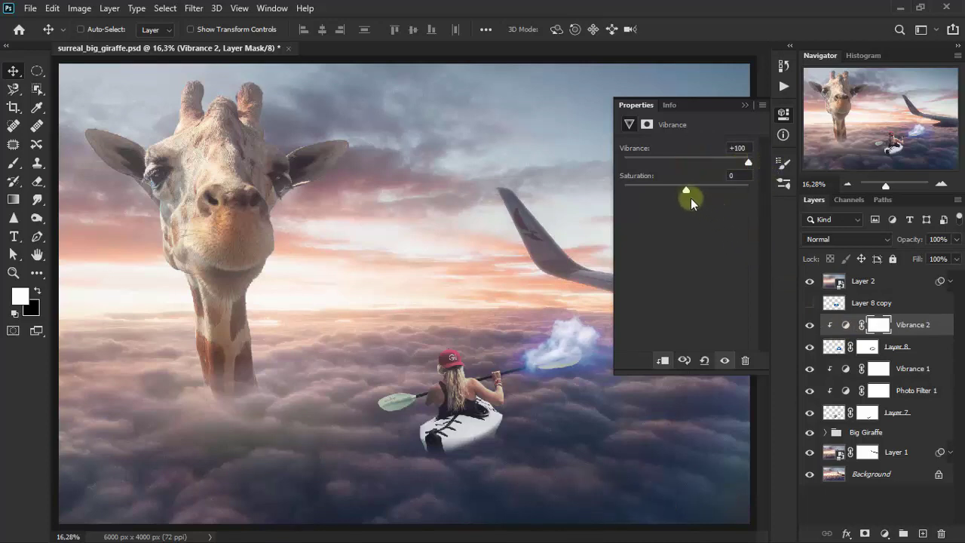
drag(686, 189, 623, 189)
click(743, 105)
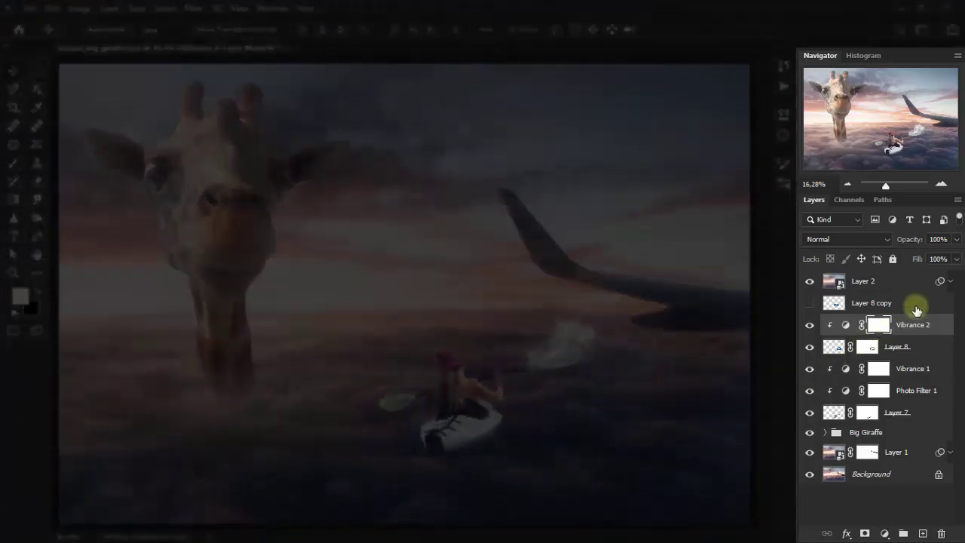
Step: Make Layer 8 copy visible and blend it with Lighten at 87% opacity
click(916, 309)
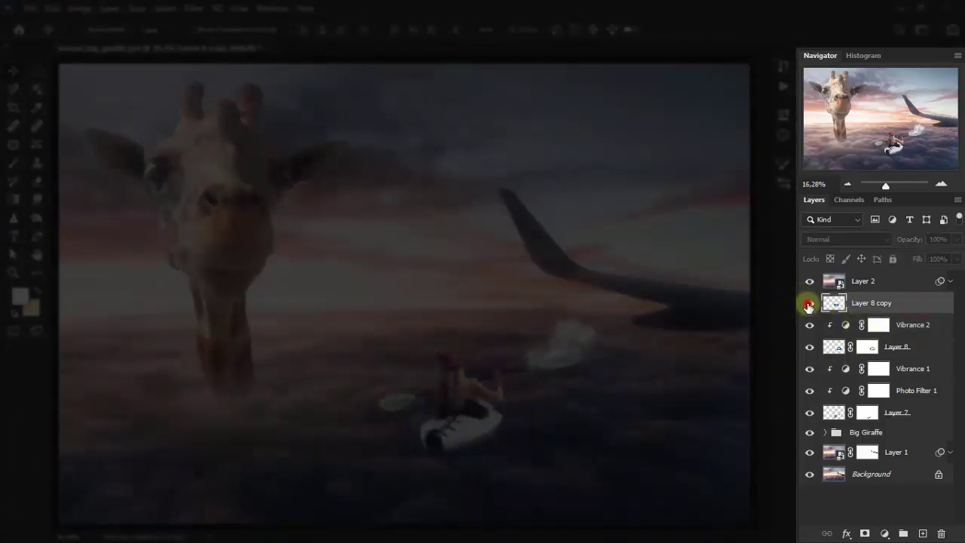
click(808, 305)
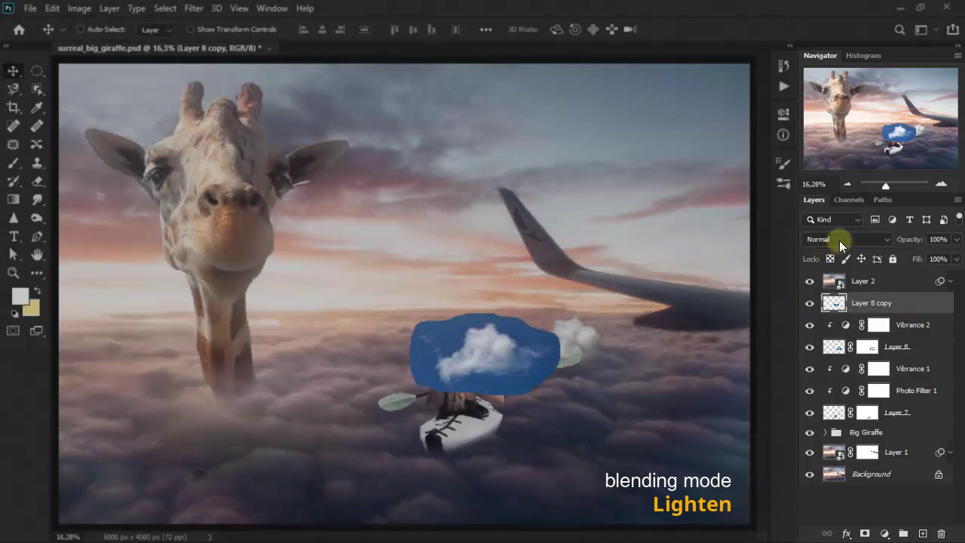
click(840, 239)
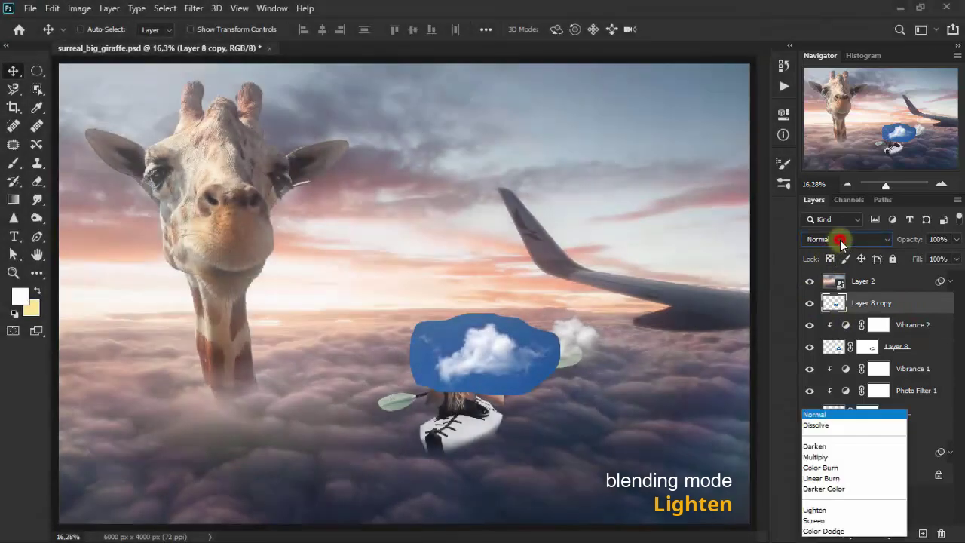
click(836, 300)
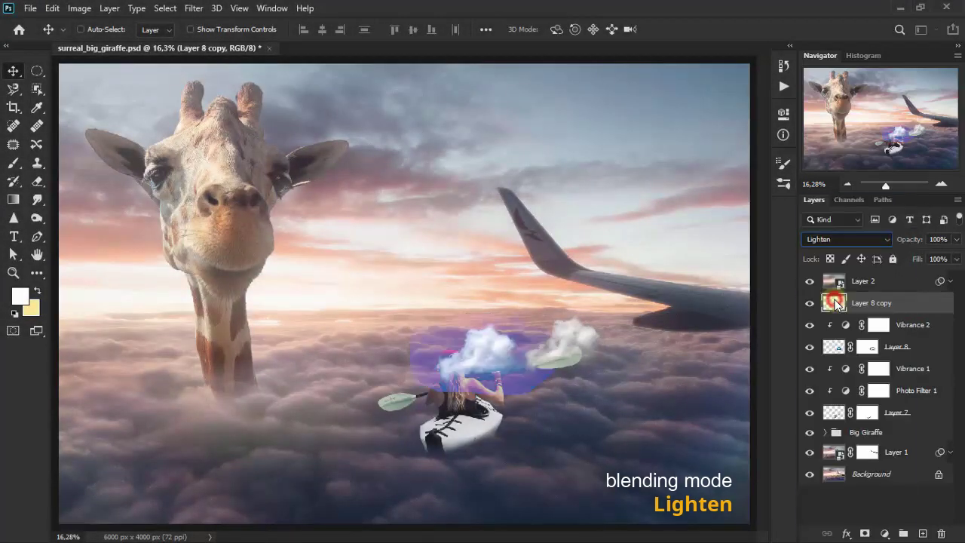
click(954, 239)
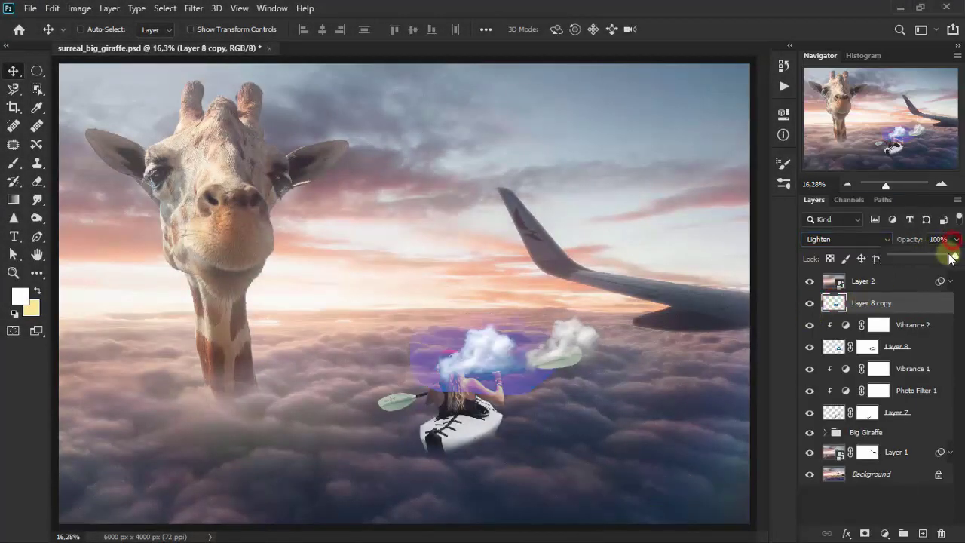
mouse_move(951, 258)
mouse_down()
mouse_move(926, 258)
mouse_move(914, 241)
mouse_up()
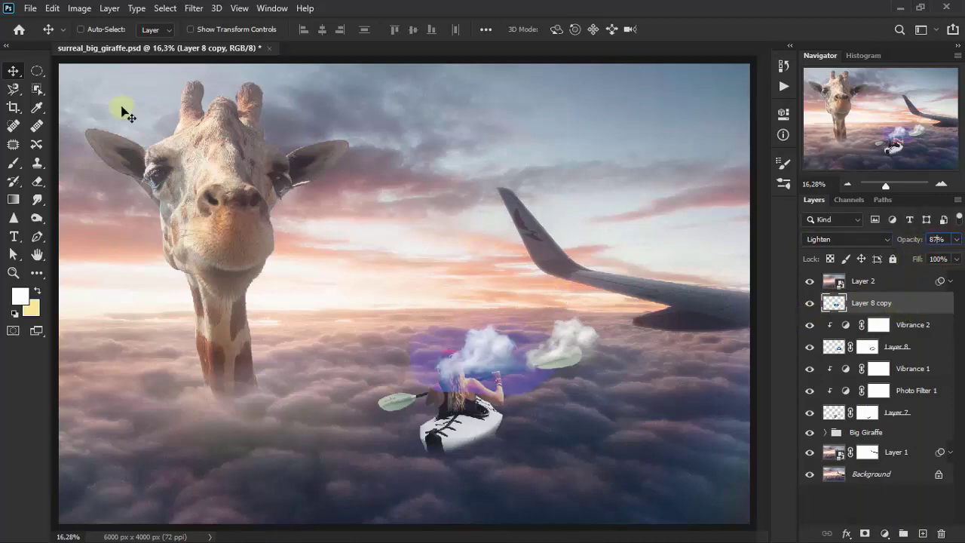
click(52, 9)
mouse_move(97, 330)
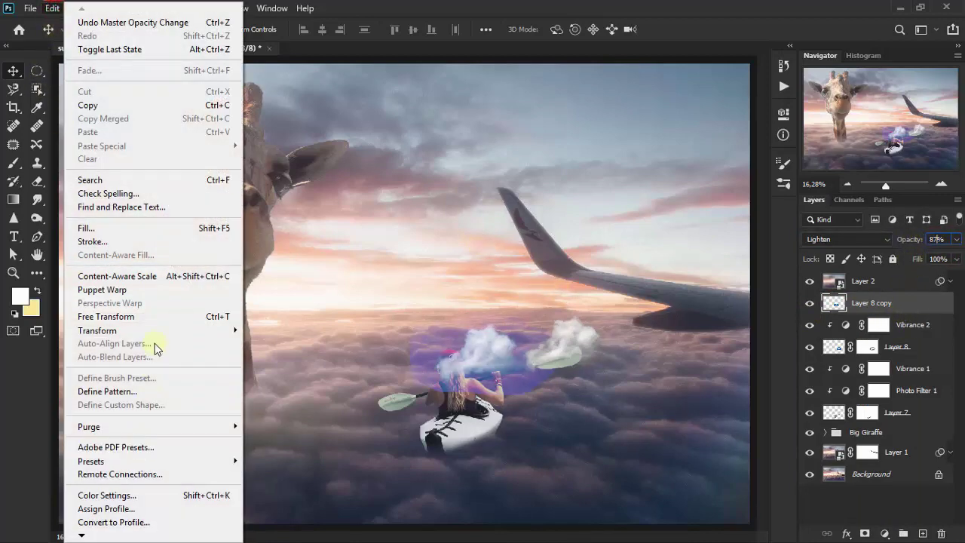
Step: Rotate the Layer 8 copy splash 180°, then move and shrink it onto the left paddle blade
click(293, 268)
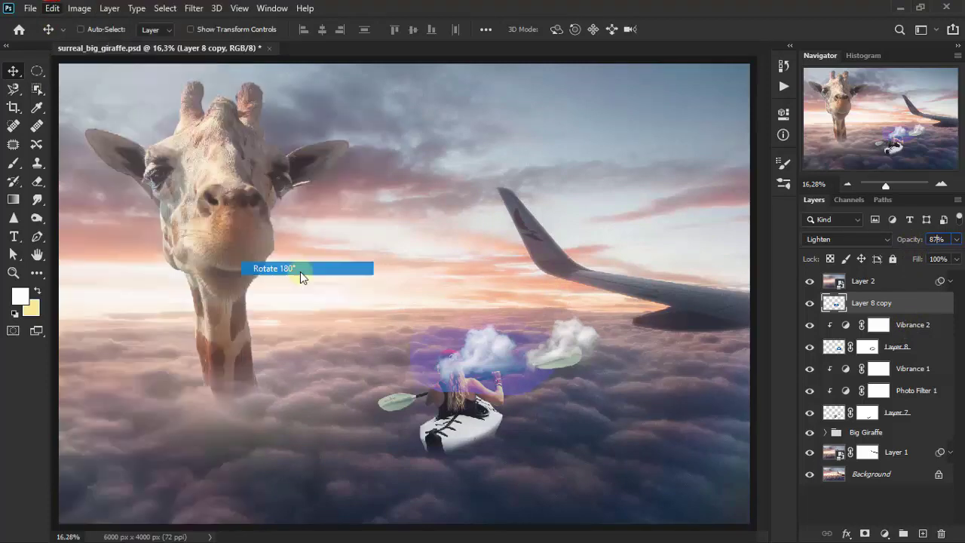
drag(455, 377, 402, 418)
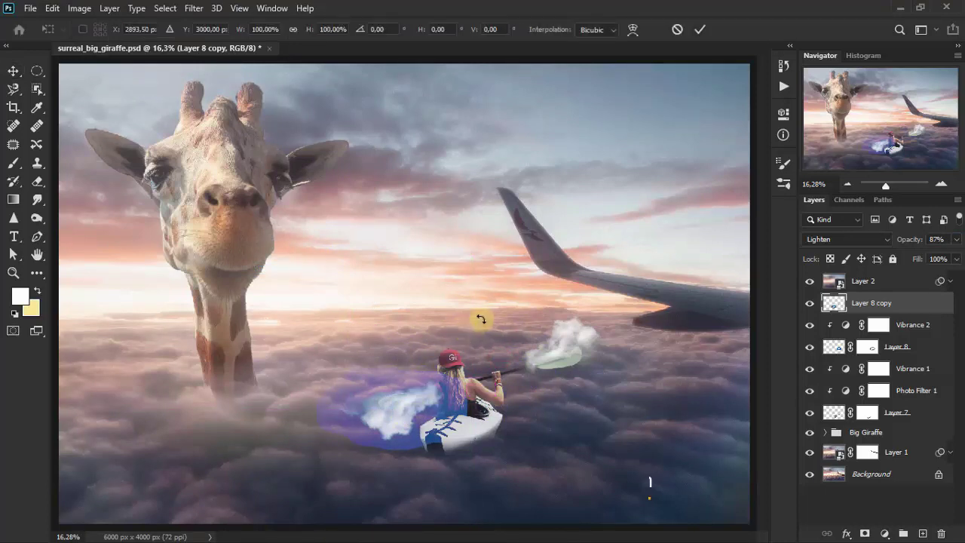
key(ctrl+t)
mouse_move(474, 452)
mouse_down()
mouse_move(420, 414)
mouse_move(461, 464)
mouse_up()
drag(392, 403, 391, 409)
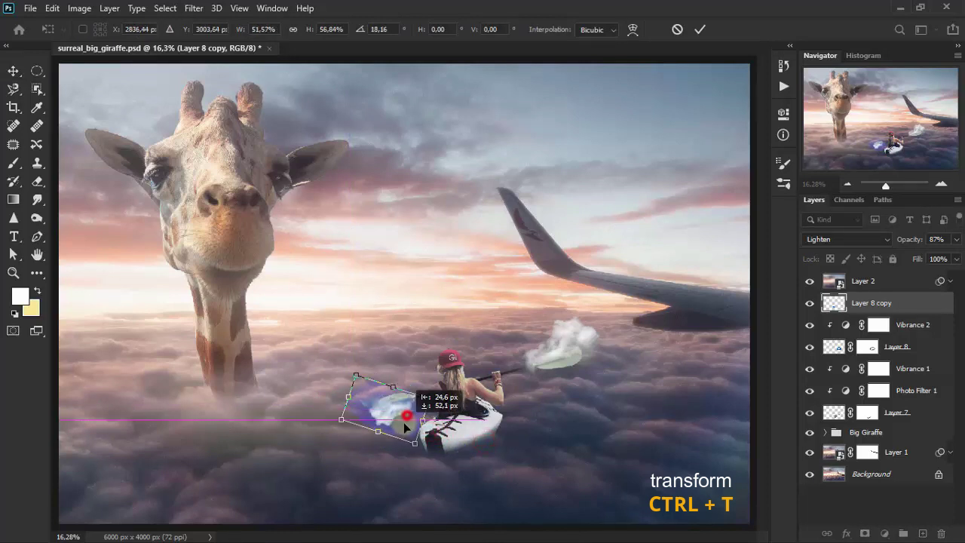
click(14, 70)
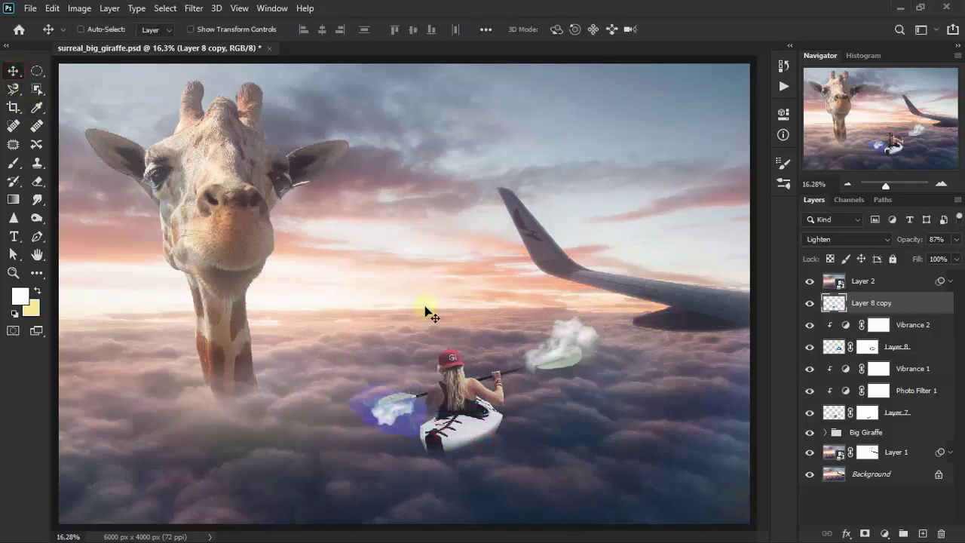
Step: Clip a Vibrance adjustment to Layer 8 copy at vibrance +100 and saturation -100
click(885, 534)
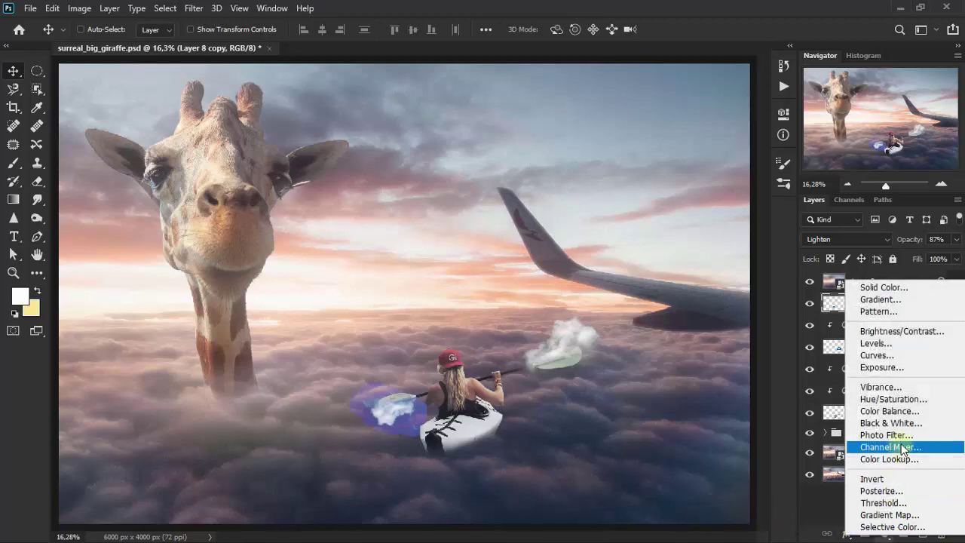
click(908, 387)
key(ctrl+alt+g)
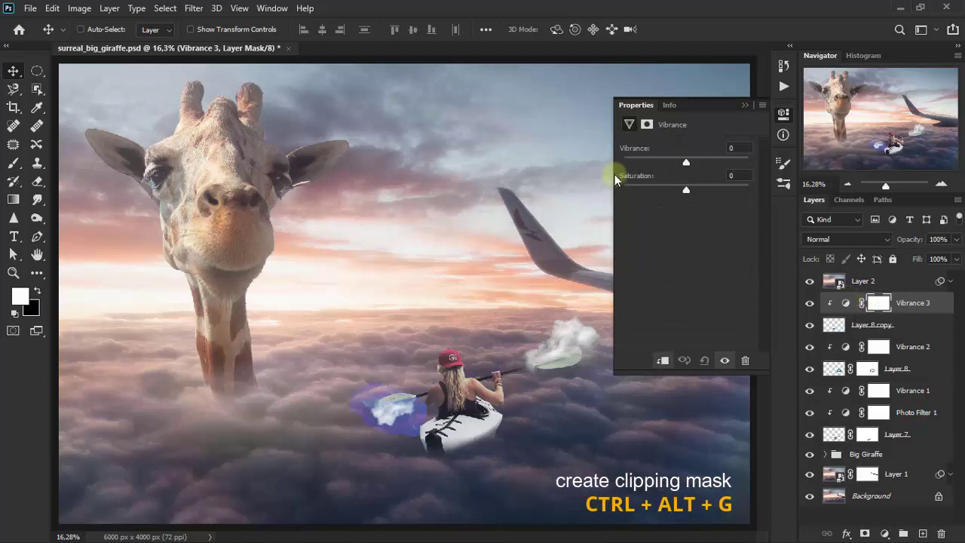
drag(686, 163, 761, 162)
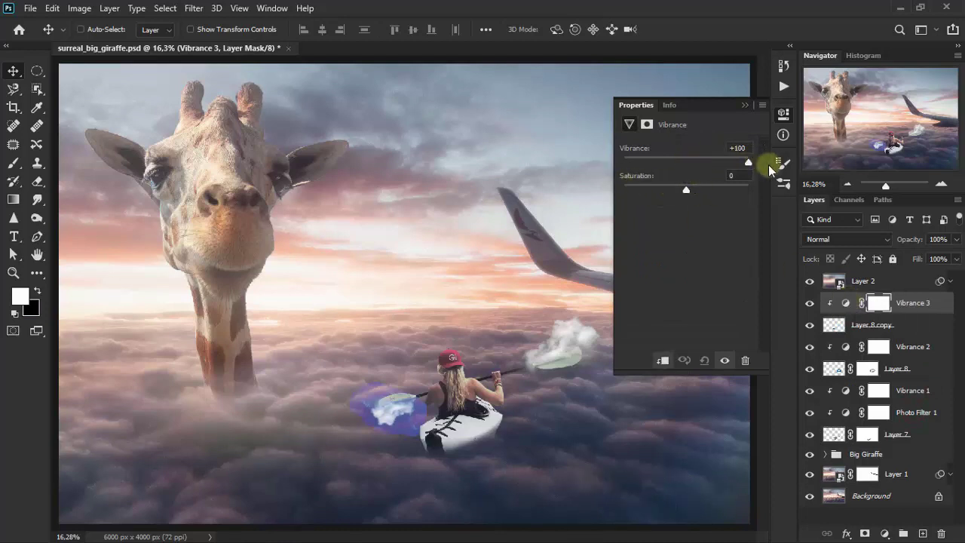
drag(686, 189, 592, 210)
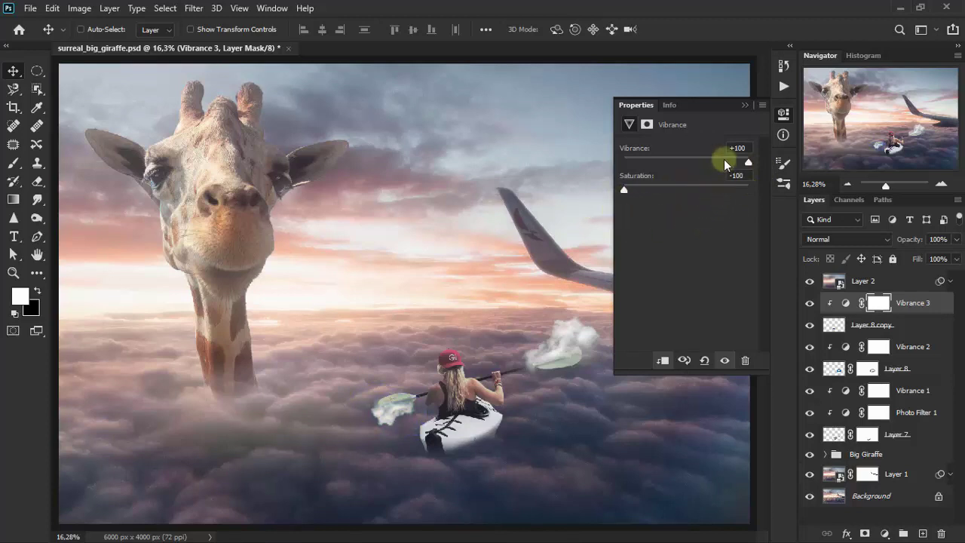
click(745, 106)
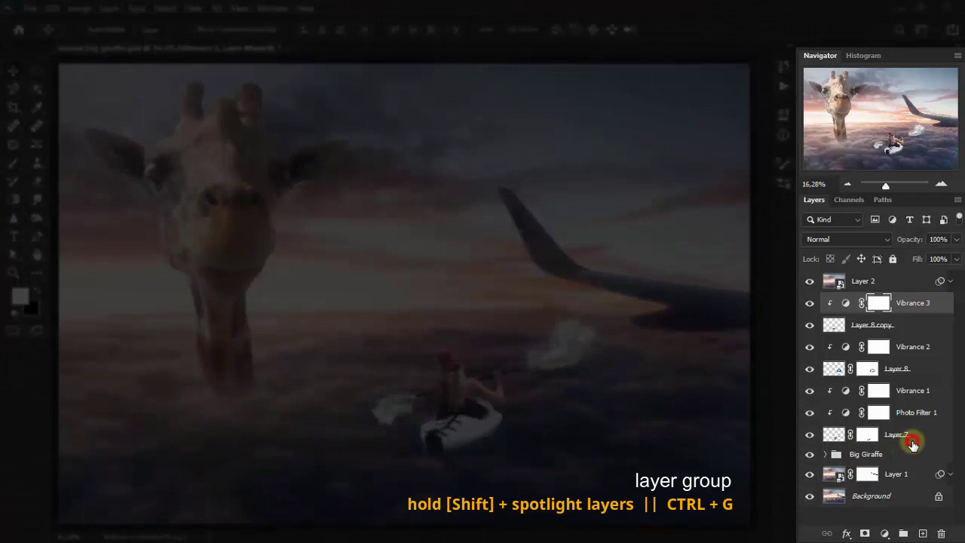
Step: Group the layers from Vibrance 3 down to Layer 7 and name the group 'Women & Kayak'
shift+click(912, 444)
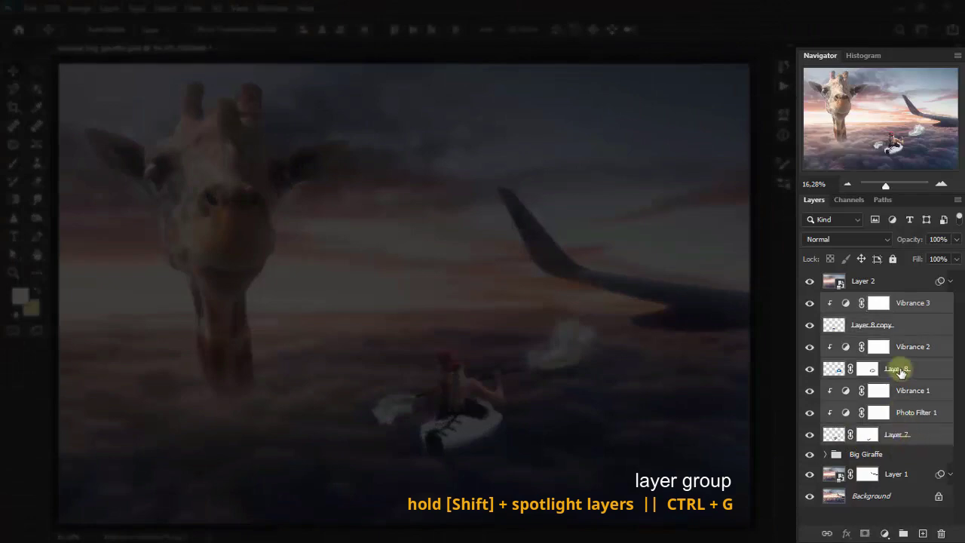
key(ctrl+g)
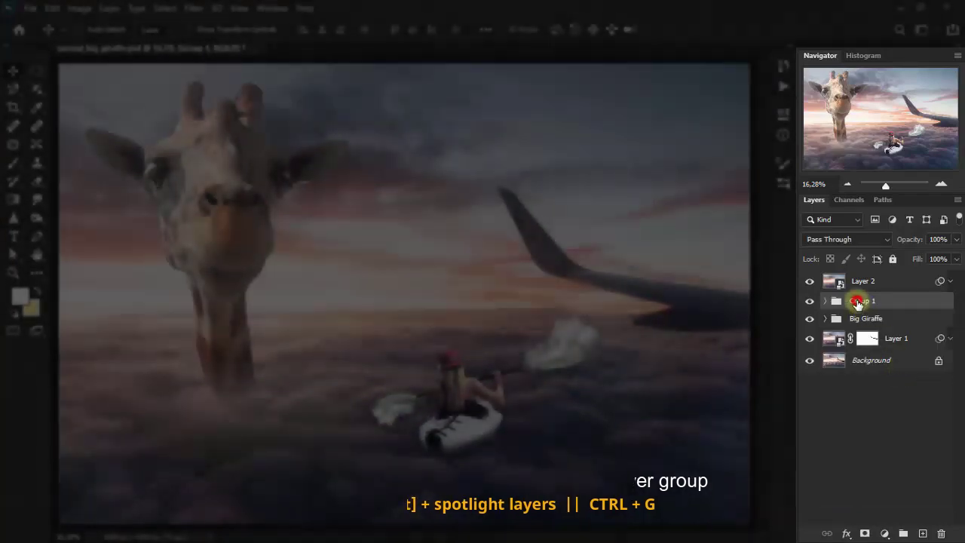
double_click(867, 301)
text(Women & Kayak)
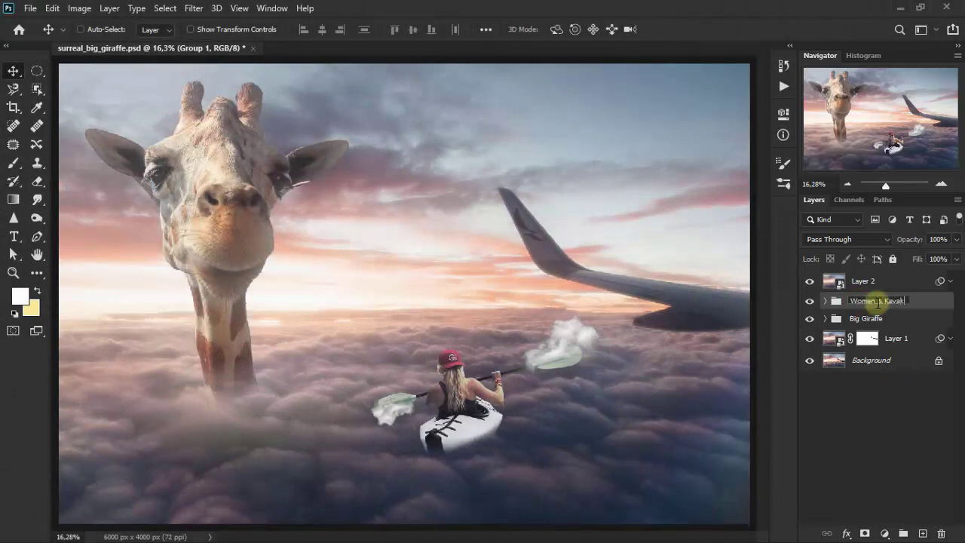
click(937, 302)
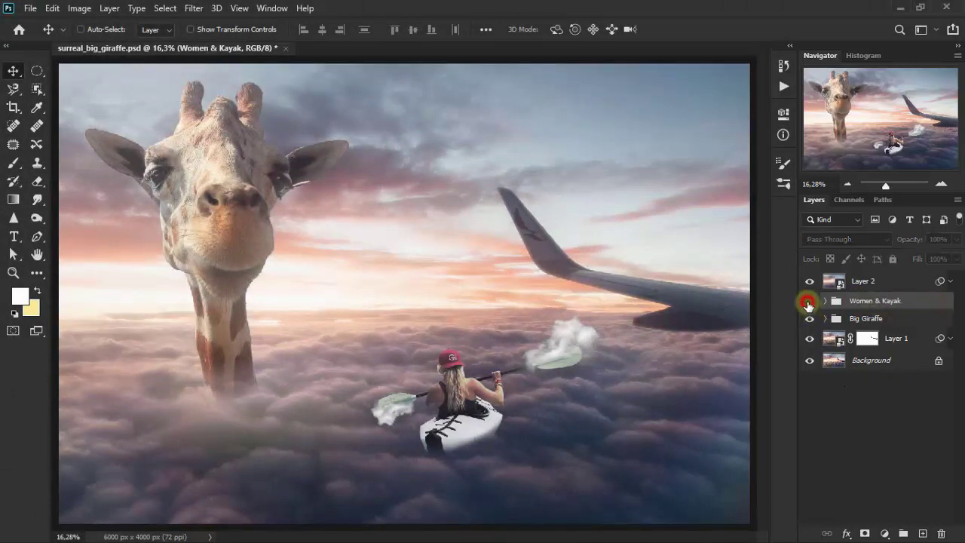
click(808, 303)
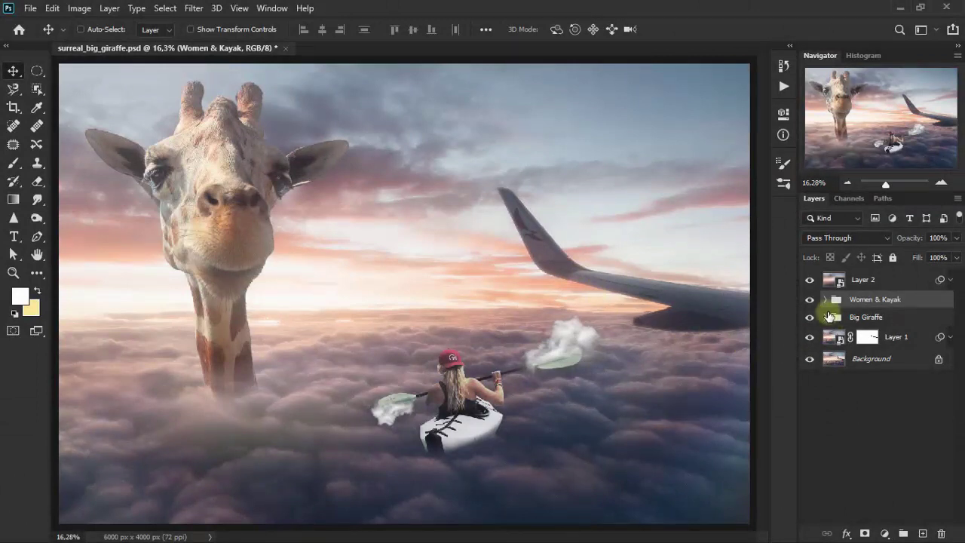
Step: Duplicate fog Layer 4, move the copy above Women & Kayak, and blend it as Overlay
click(826, 317)
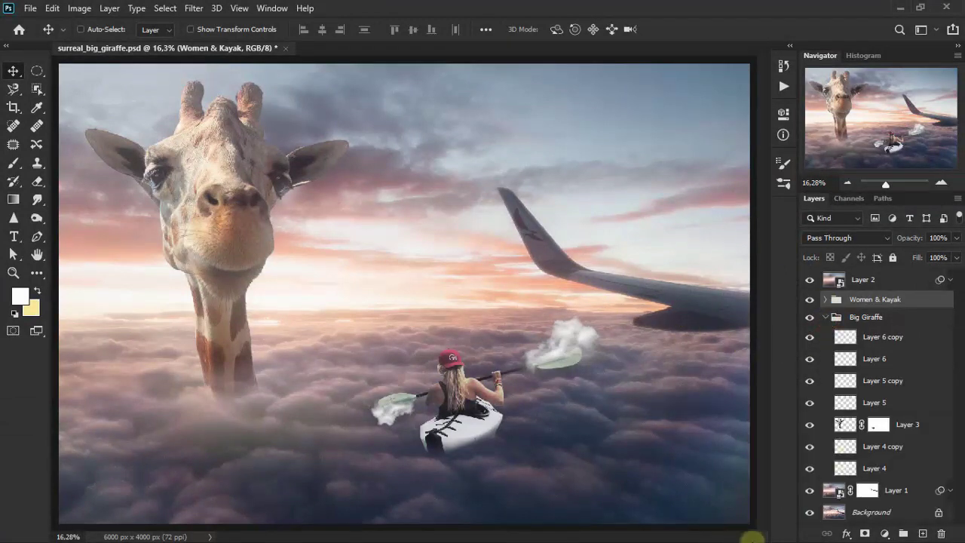
click(897, 468)
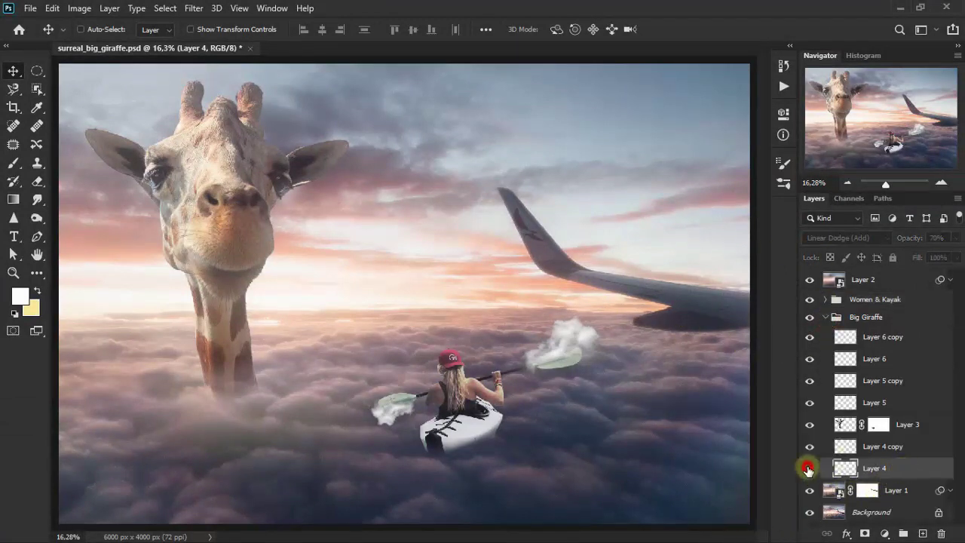
click(808, 468)
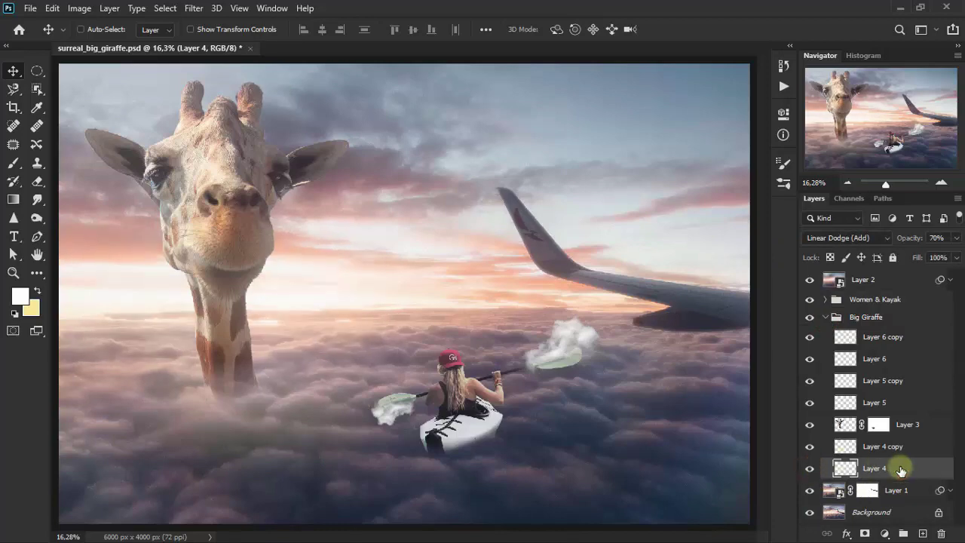
key(ctrl+j)
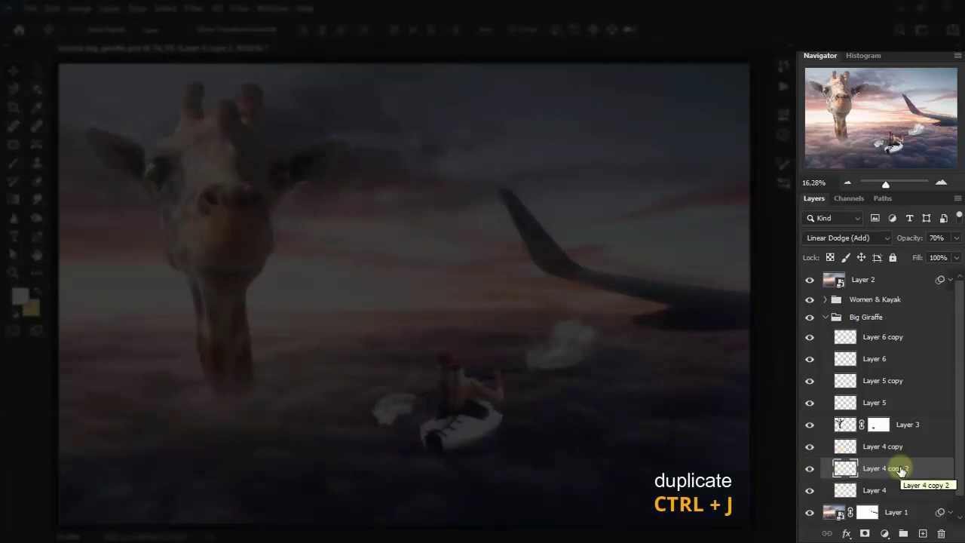
drag(901, 469, 890, 294)
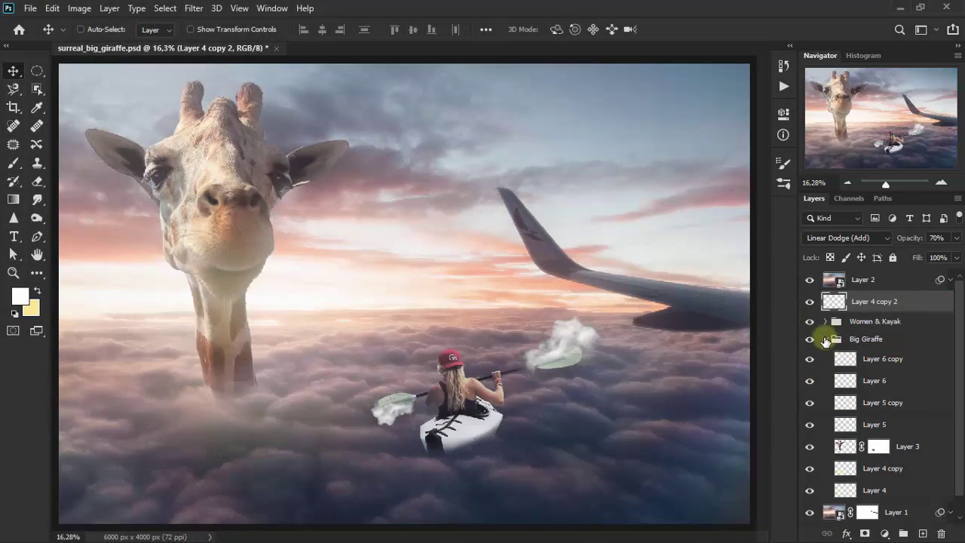
click(825, 341)
click(810, 301)
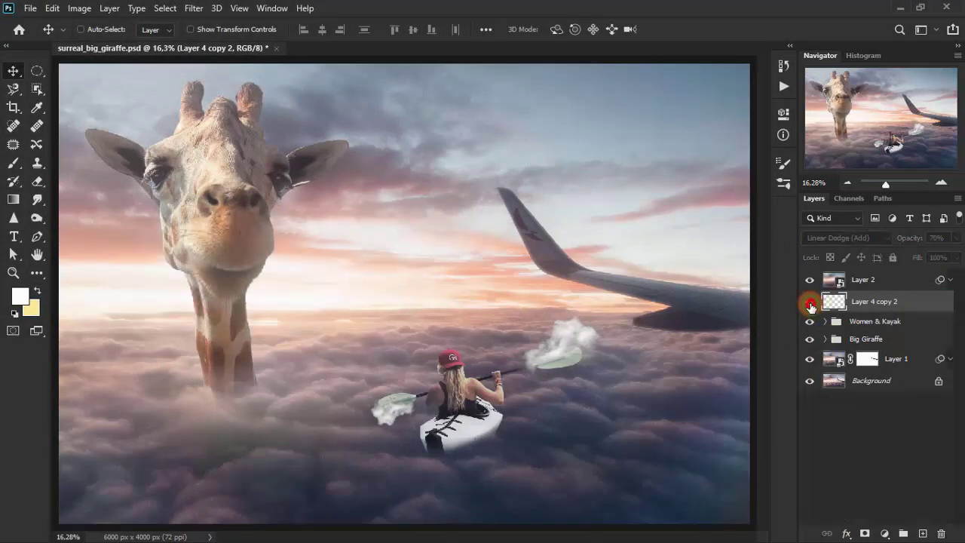
click(833, 243)
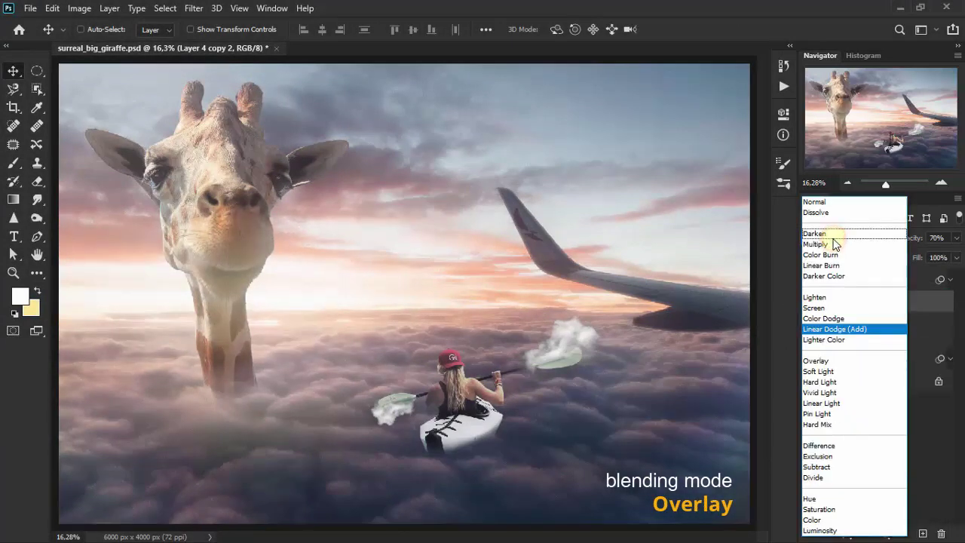
click(844, 362)
click(809, 302)
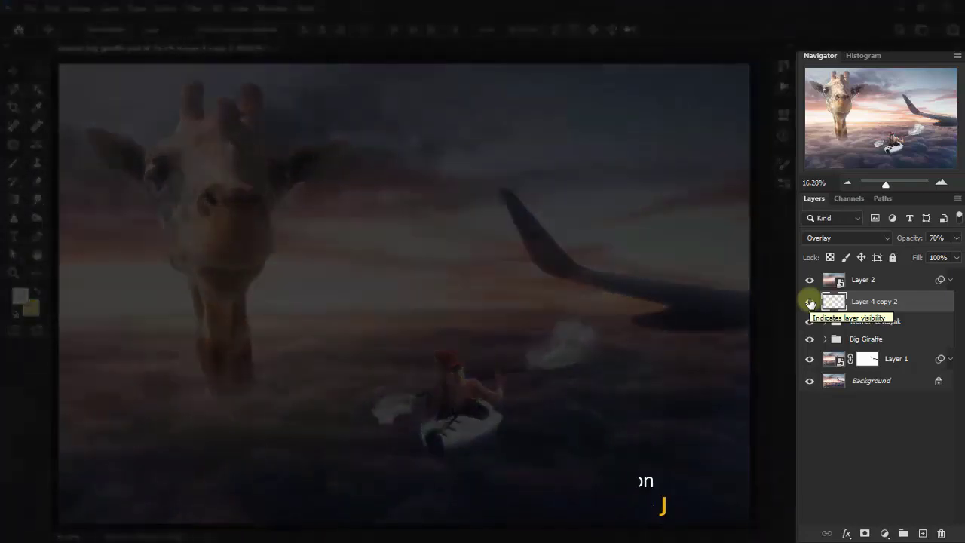
Step: Duplicate the Overlay fog, shift it over the lower-right clouds, and blend it as Screen
key(ctrl+j)
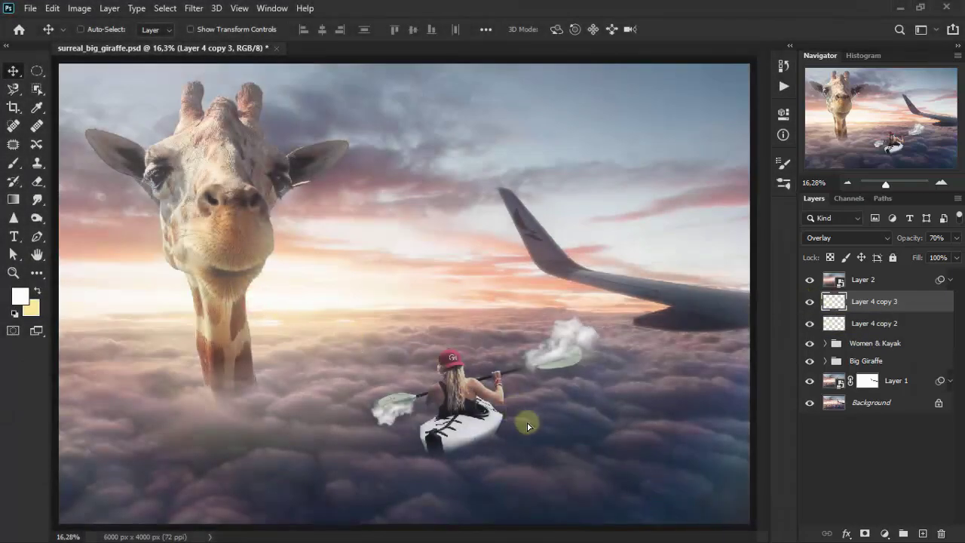
mouse_move(528, 427)
mouse_down()
mouse_move(620, 440)
mouse_move(735, 358)
mouse_up()
click(832, 237)
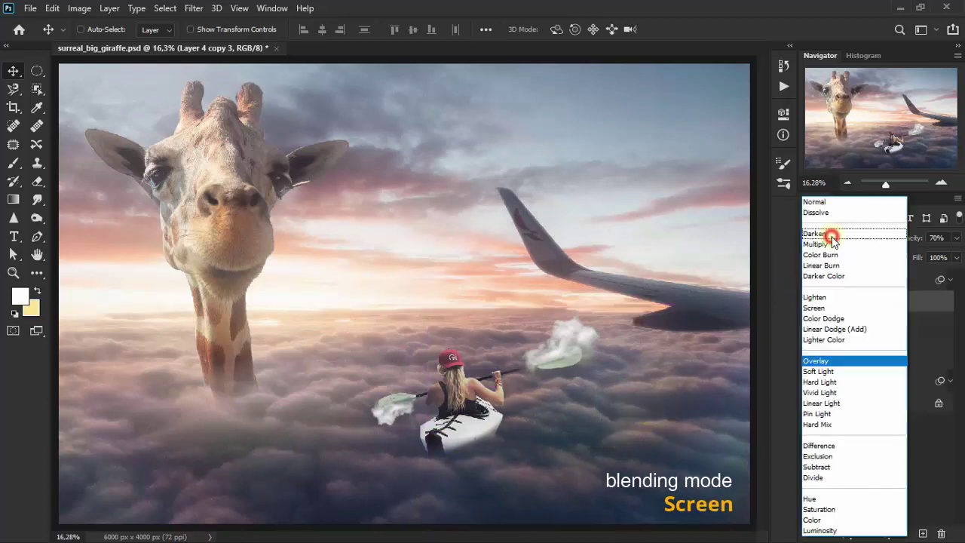
click(837, 308)
Step: Stretch Layer 4 copy 3 wider to the left and taller up toward the wing
key(ctrl)
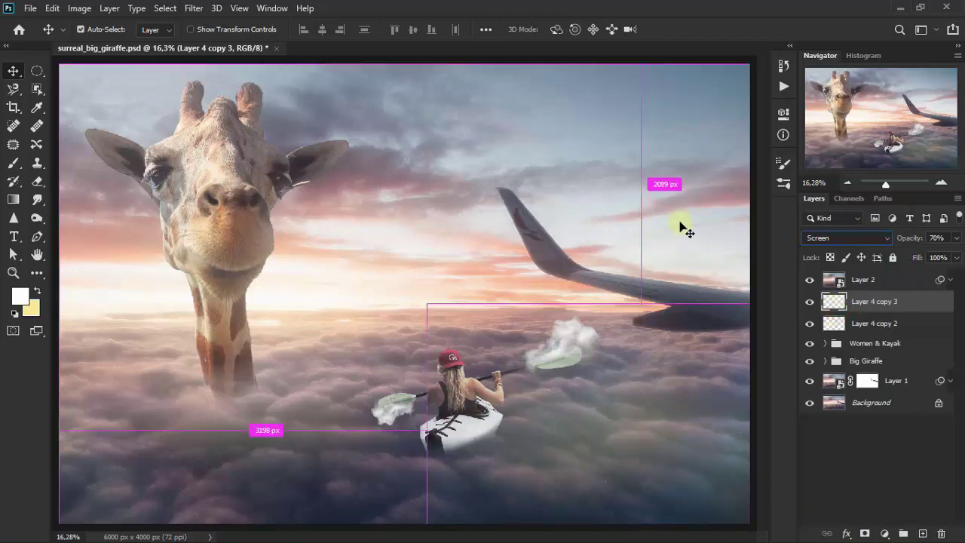
key(ctrl+t)
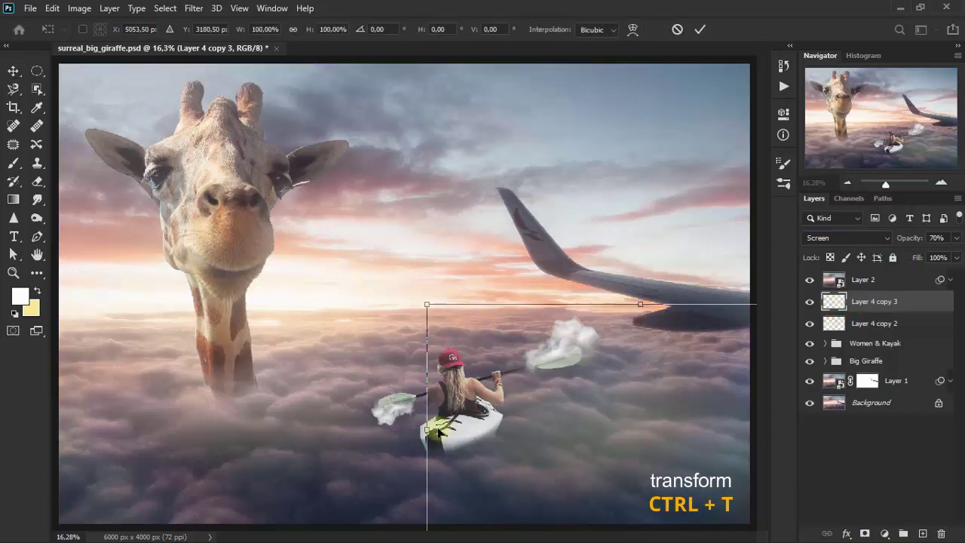
drag(438, 431, 302, 432)
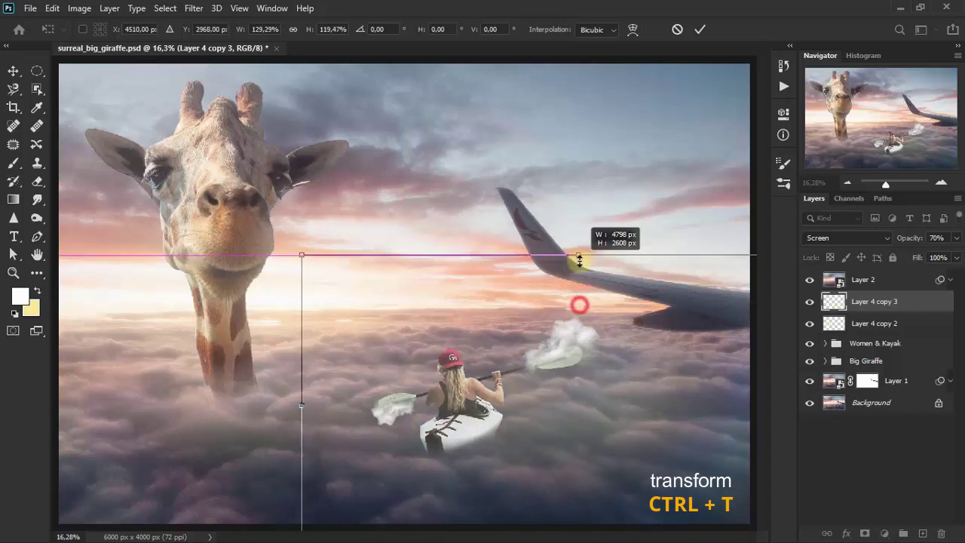
drag(577, 304, 578, 264)
drag(576, 412, 569, 422)
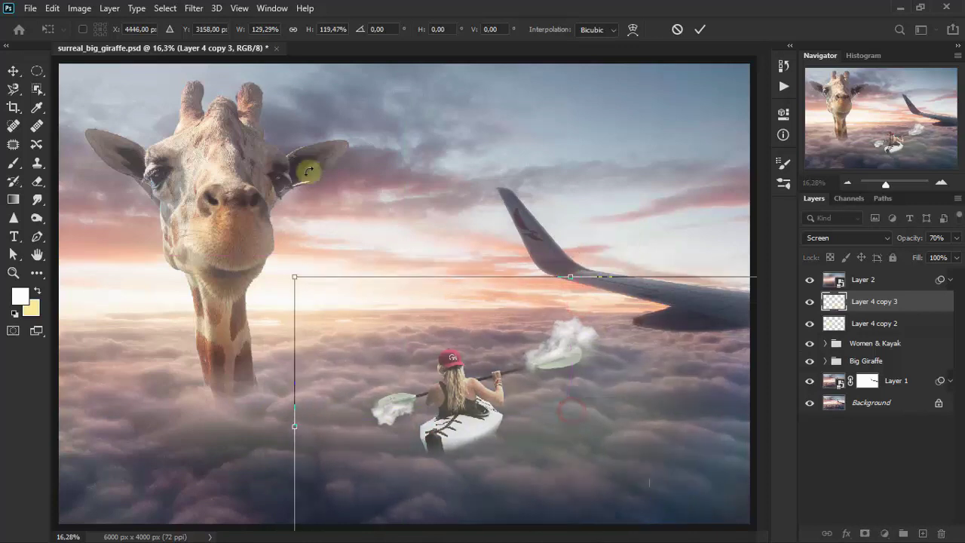
click(13, 71)
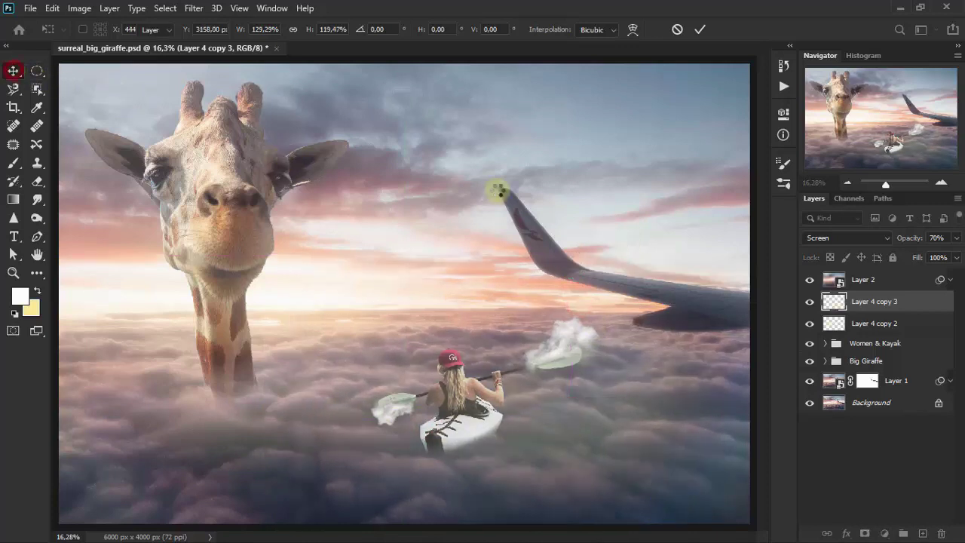
Step: Lower Layer 4 copy 3's opacity to 50% and compare the clouds with and without it
click(955, 239)
mouse_move(918, 251)
mouse_down()
mouse_move(905, 252)
mouse_move(922, 249)
mouse_up()
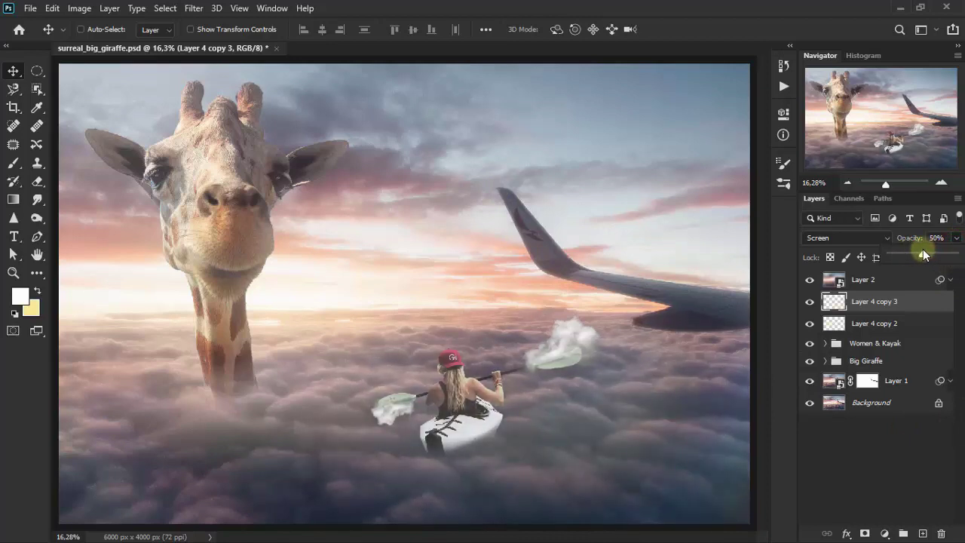
click(802, 303)
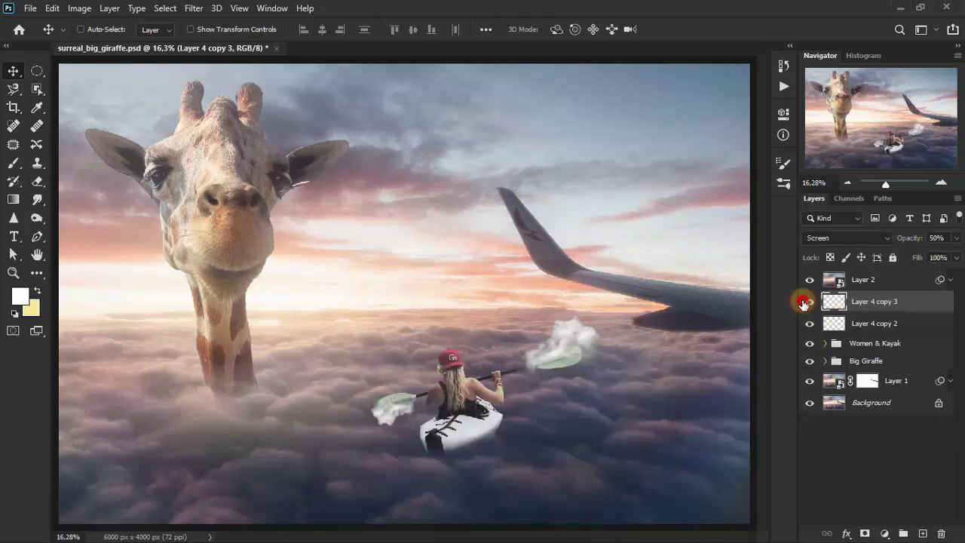
click(802, 302)
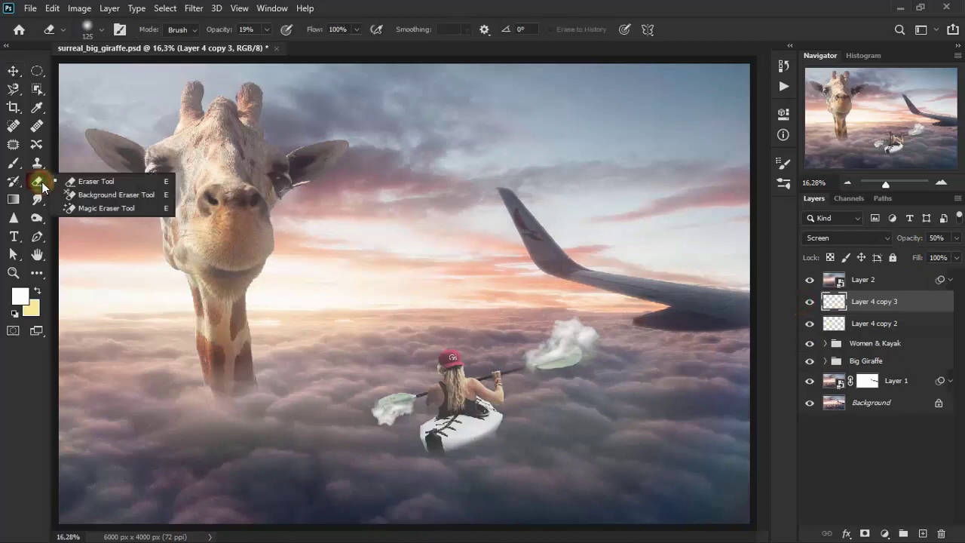
Step: Softly erase Layer 4 copy 3's Screen fog from the clouds on both sides of the kayak
drag(39, 184, 95, 180)
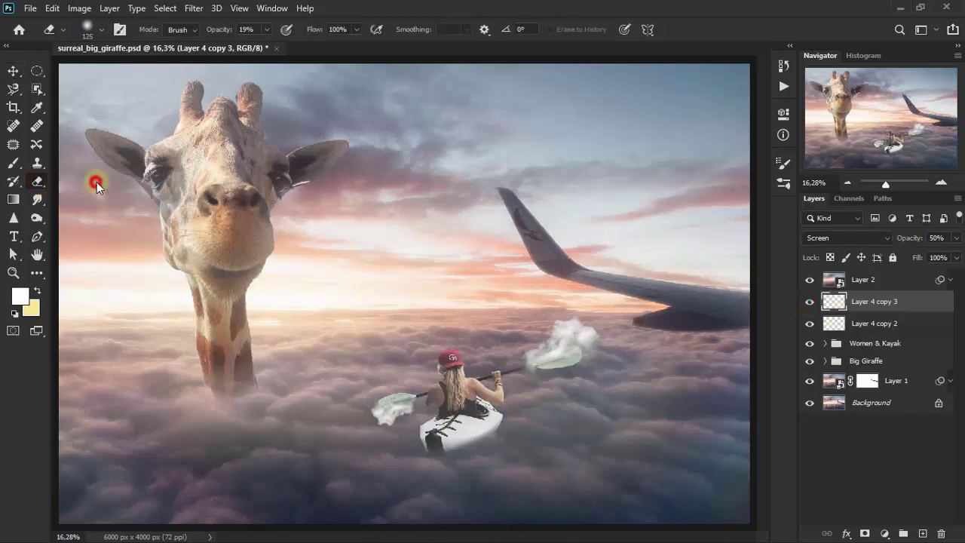
click(804, 302)
click(292, 386)
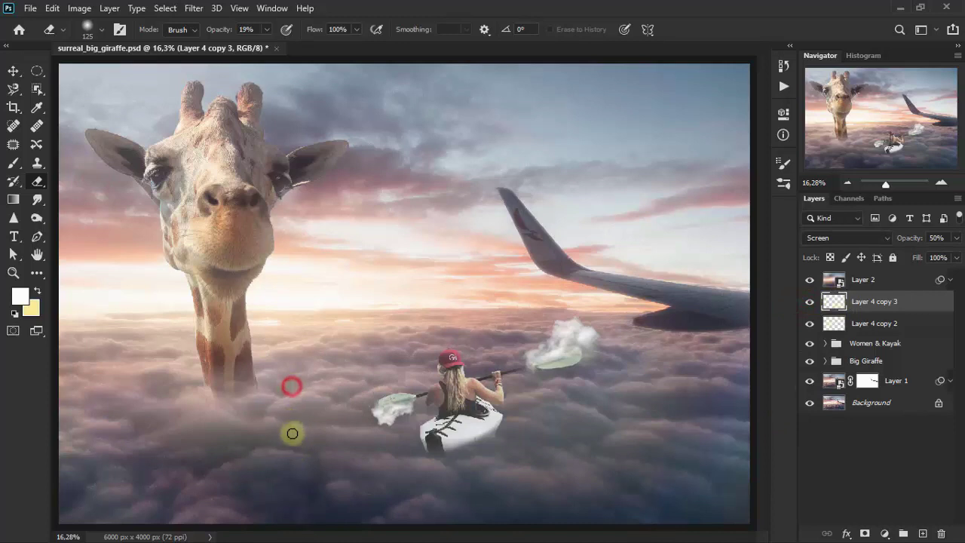
click(294, 512)
click(291, 364)
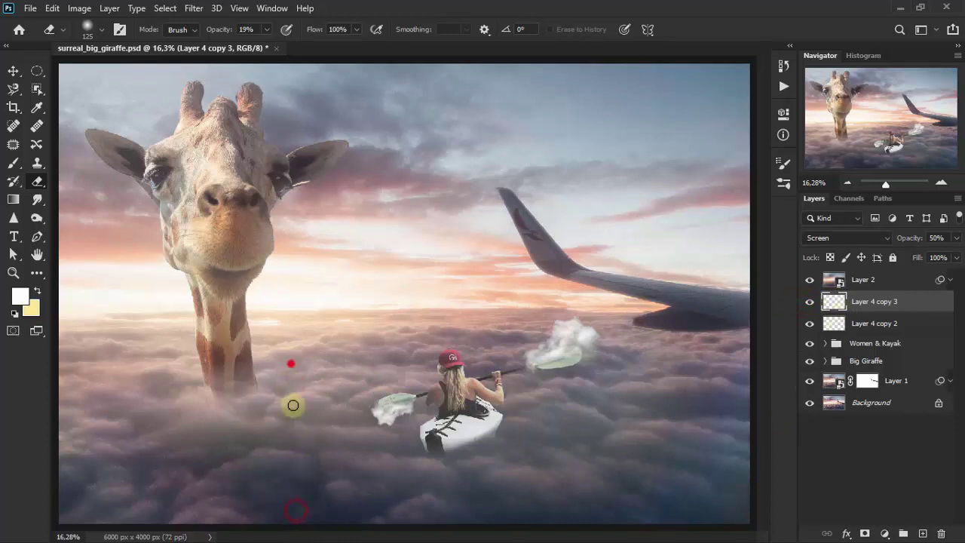
click(301, 327)
click(809, 301)
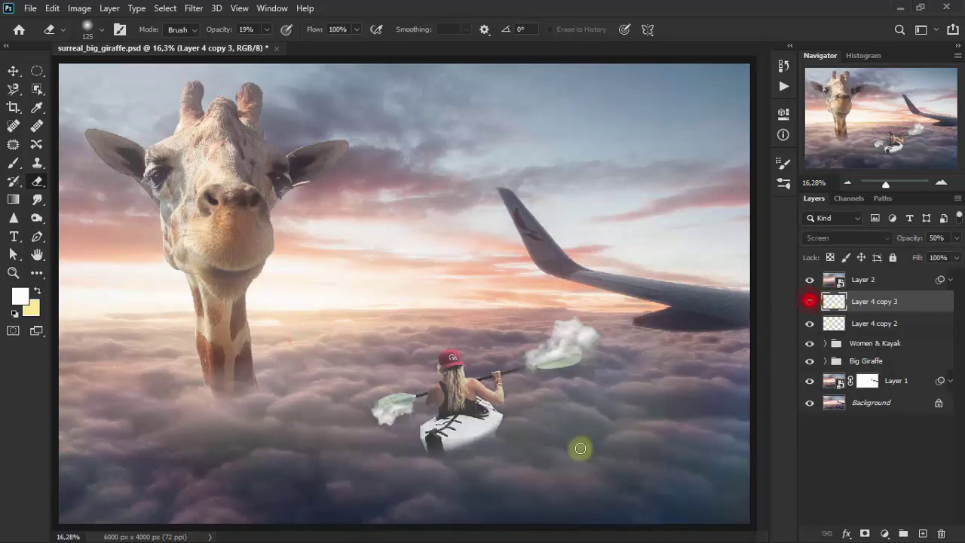
click(294, 440)
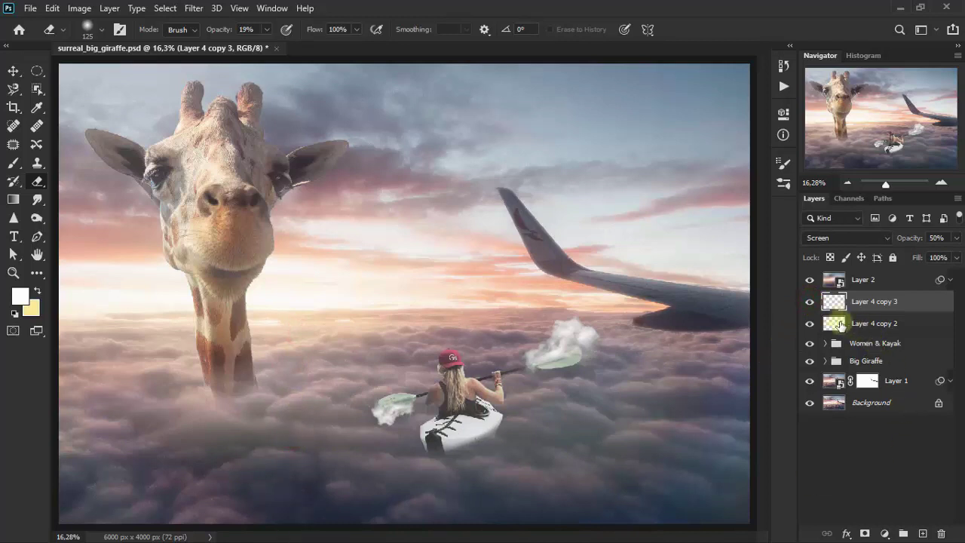
click(809, 301)
Step: Raise the Overlay fog layer, Layer 4 copy 2, to 100% opacity
click(867, 336)
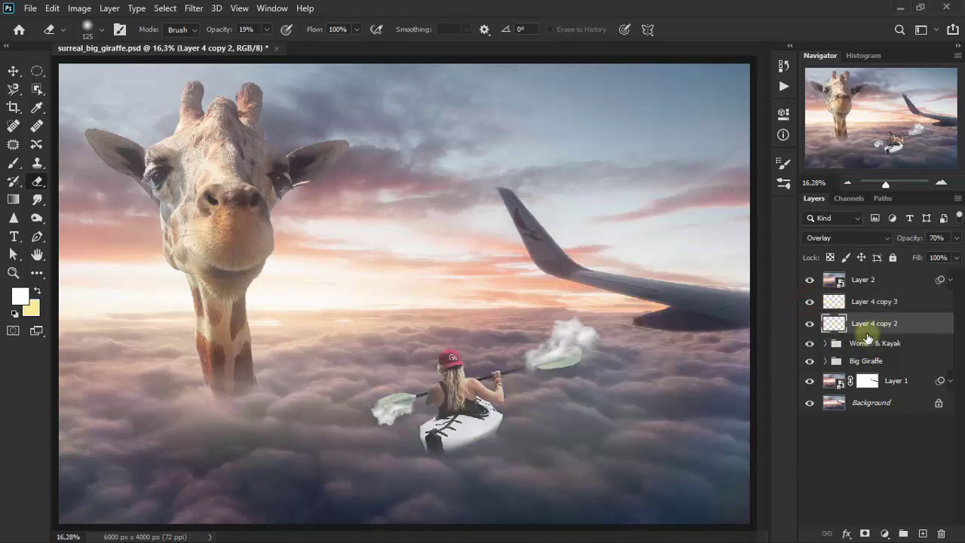
click(813, 324)
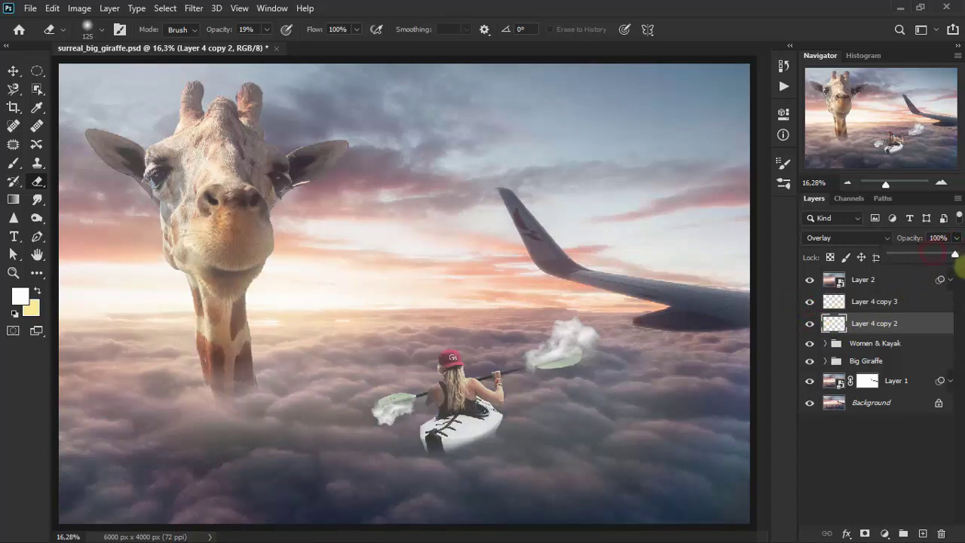
drag(901, 264, 927, 267)
click(809, 323)
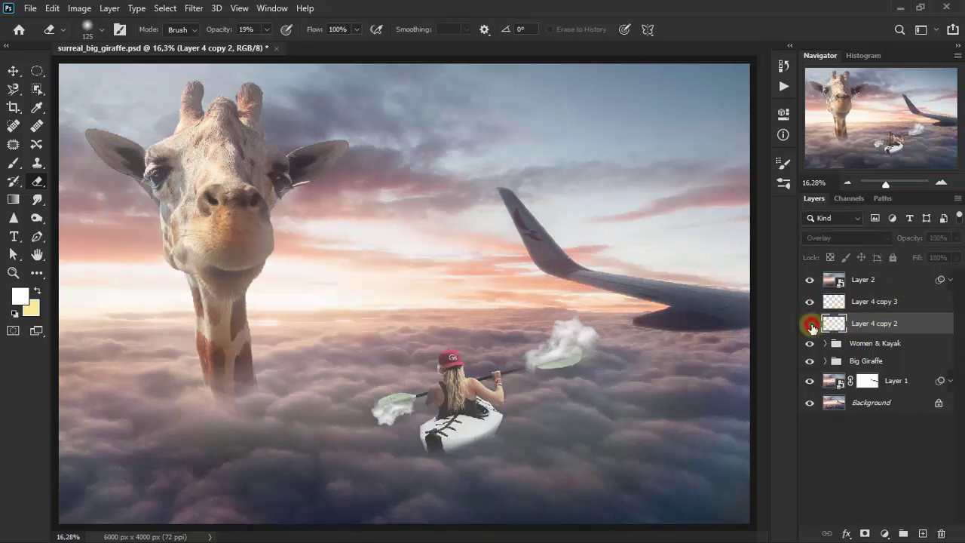
Step: Lower the Screen fog layer, Layer 4 copy 3, to 46% opacity
click(899, 310)
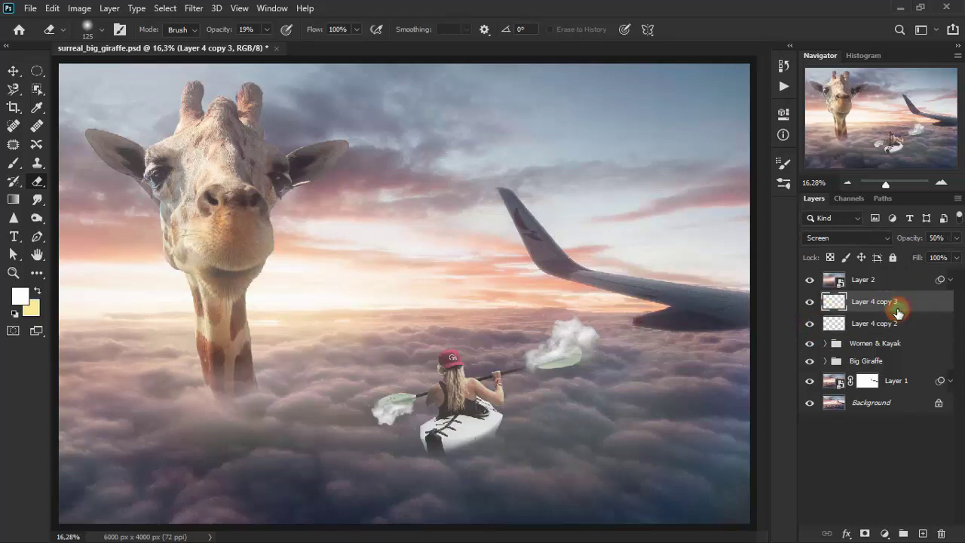
click(811, 303)
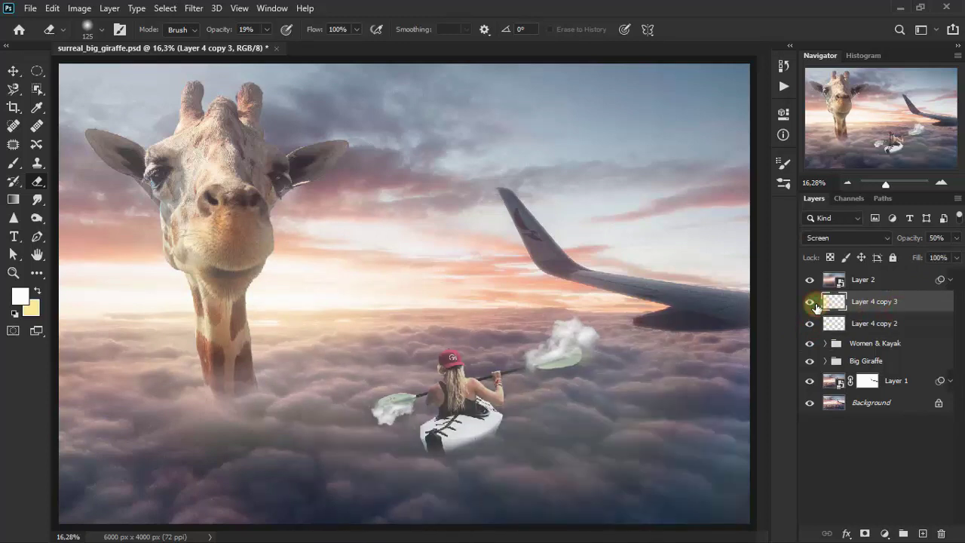
click(956, 238)
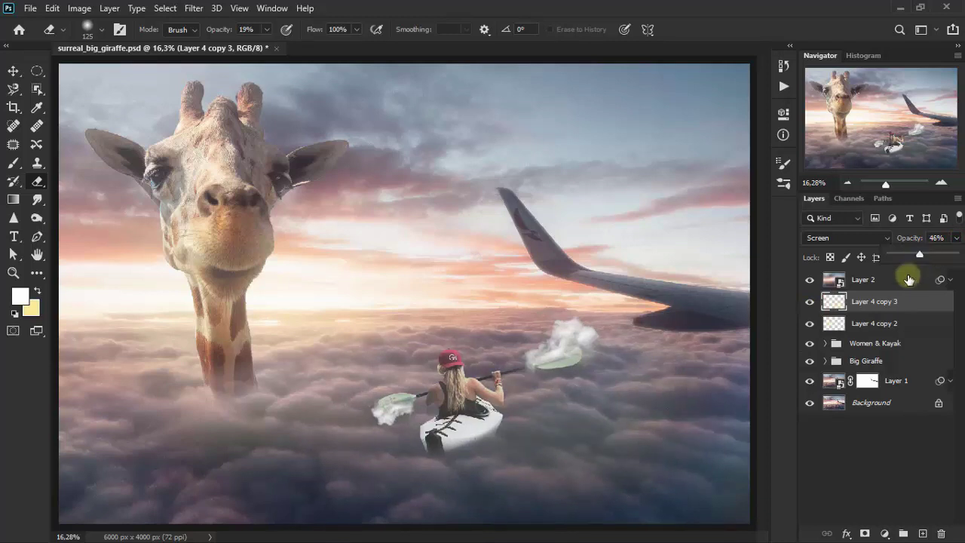
click(811, 303)
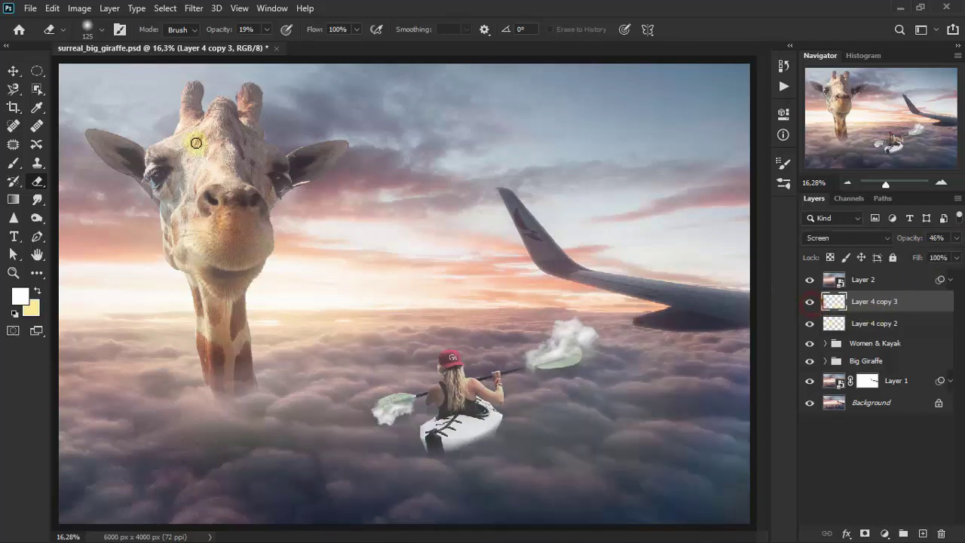
click(15, 74)
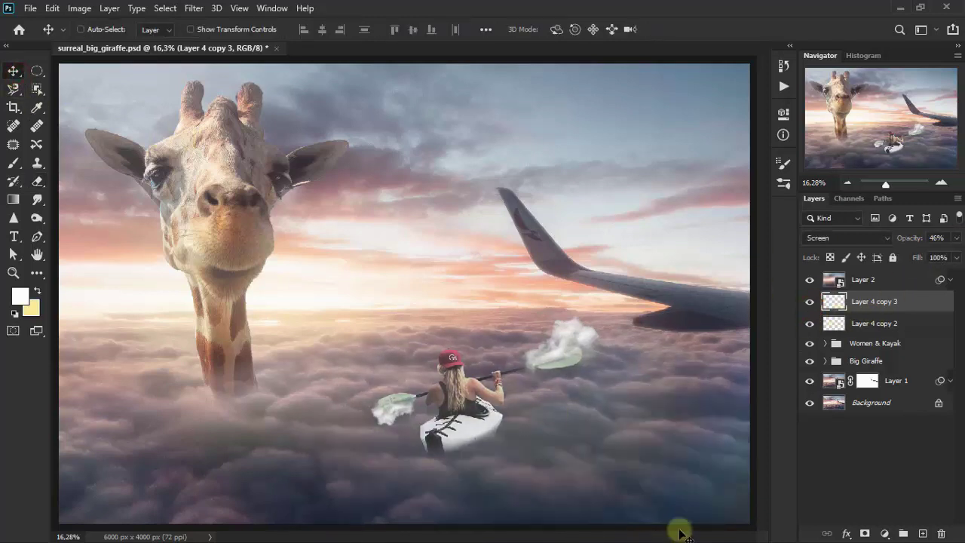
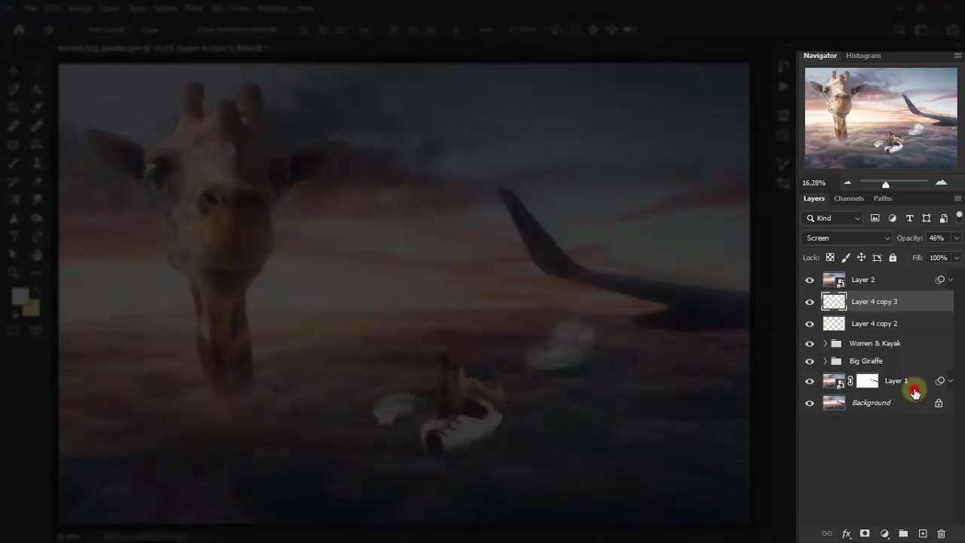
Step: Add a new layer above Layer 1 and set the foreground colour to black (000000)
click(915, 392)
click(923, 533)
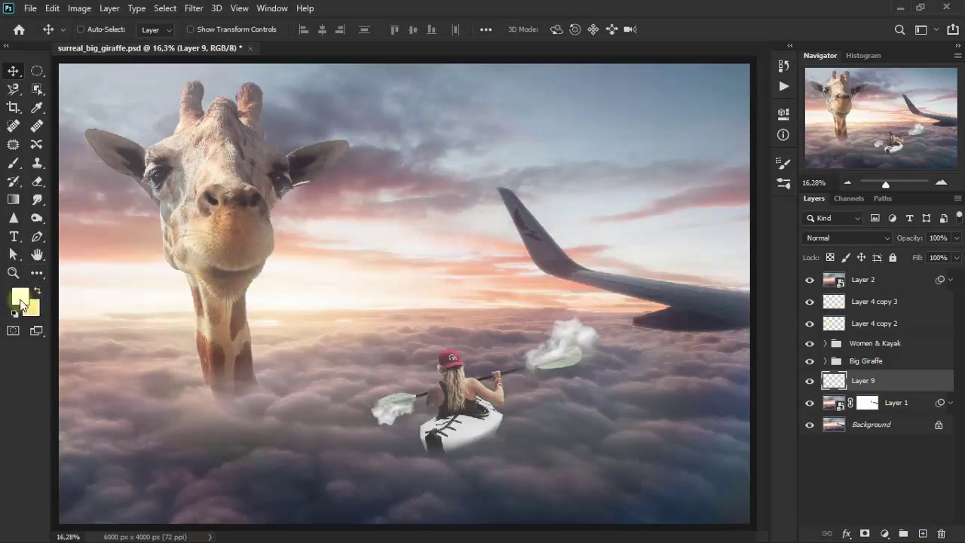
click(21, 300)
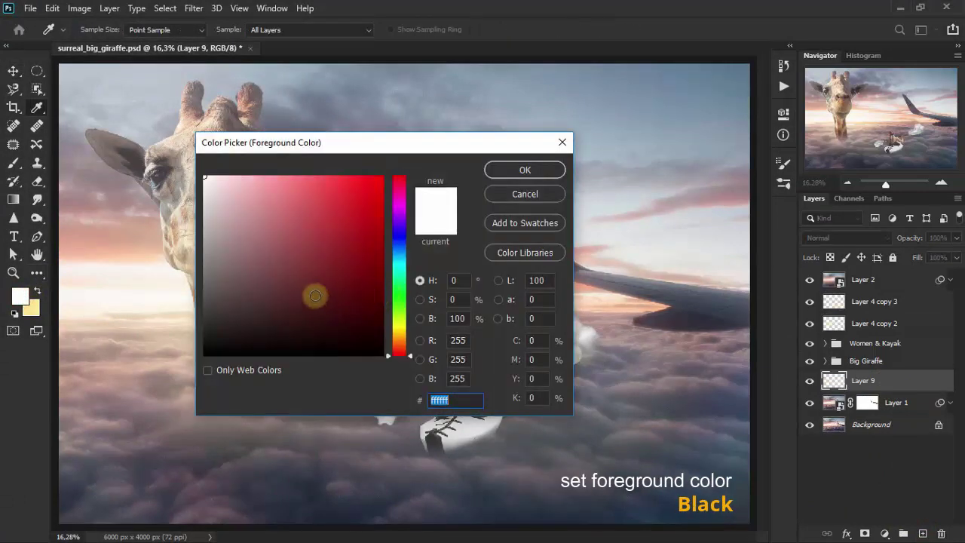
text(000000)
click(519, 175)
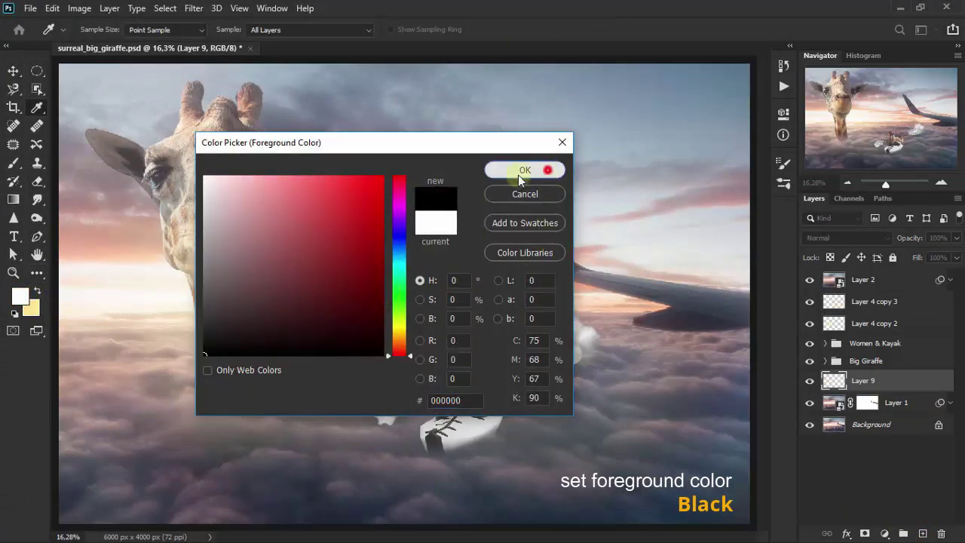
Step: Draw a black ellipse at the giraffe's neck base and stretch it into a long slanted shadow
key(v)
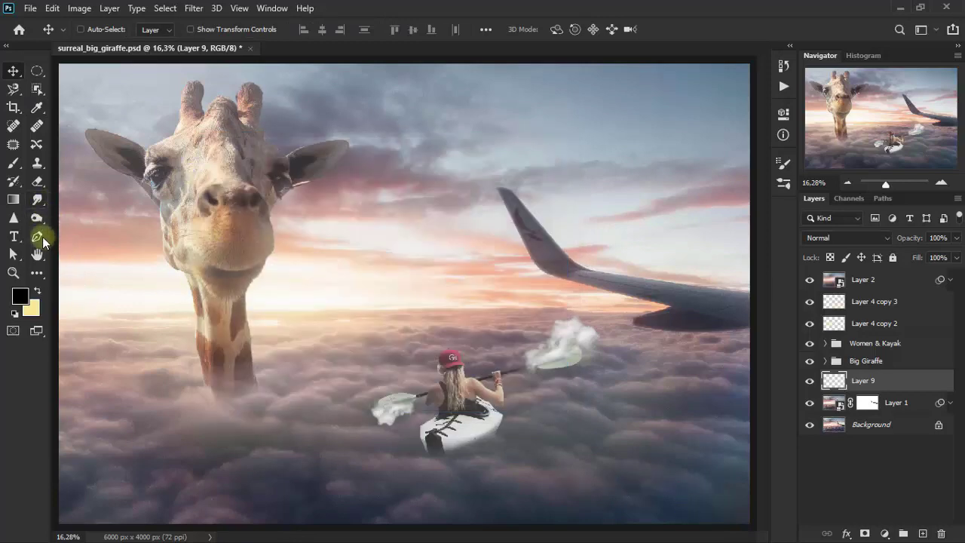
right_click(39, 273)
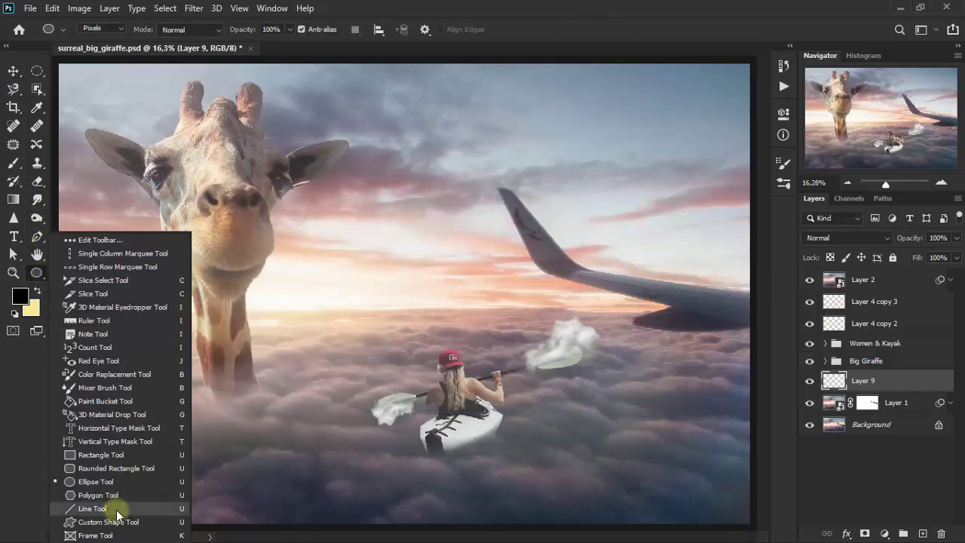
click(131, 481)
drag(241, 404, 317, 453)
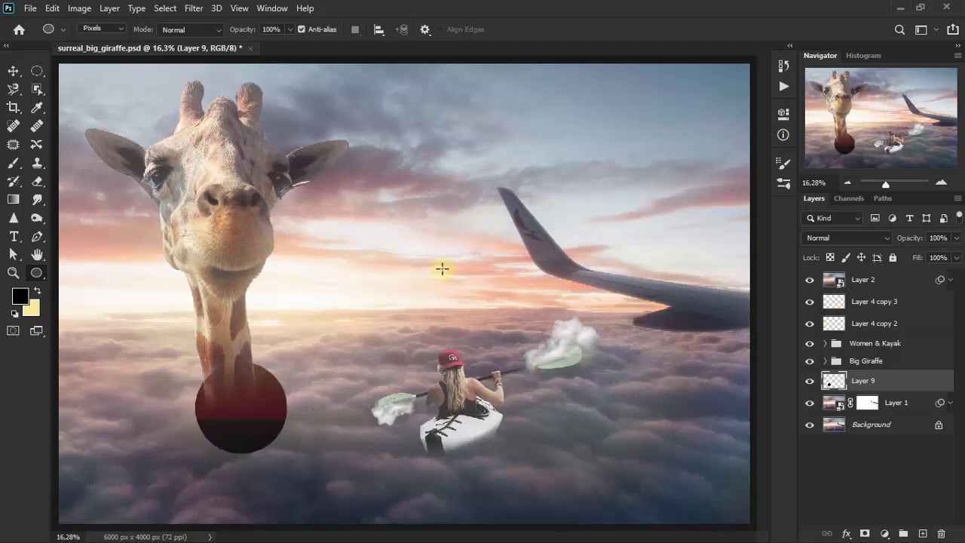
key(ctrl+t)
mouse_move(290, 362)
mouse_down()
mouse_move(367, 398)
mouse_move(319, 493)
mouse_move(271, 469)
mouse_move(231, 377)
mouse_move(330, 408)
mouse_move(323, 425)
mouse_up()
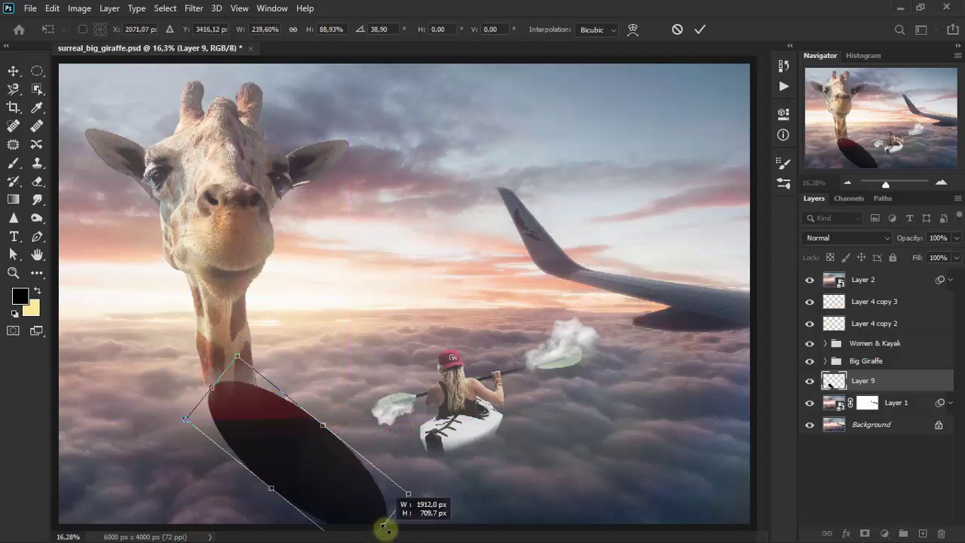
drag(378, 512, 383, 525)
Step: Commit the ellipse and soften it with a Gaussian Blur of about 175 radius
click(14, 71)
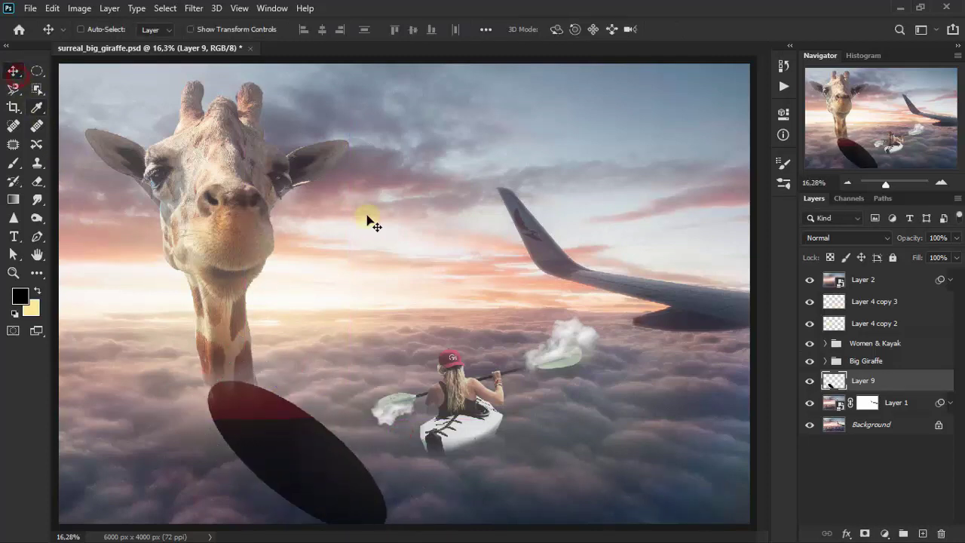
click(193, 8)
mouse_move(226, 167)
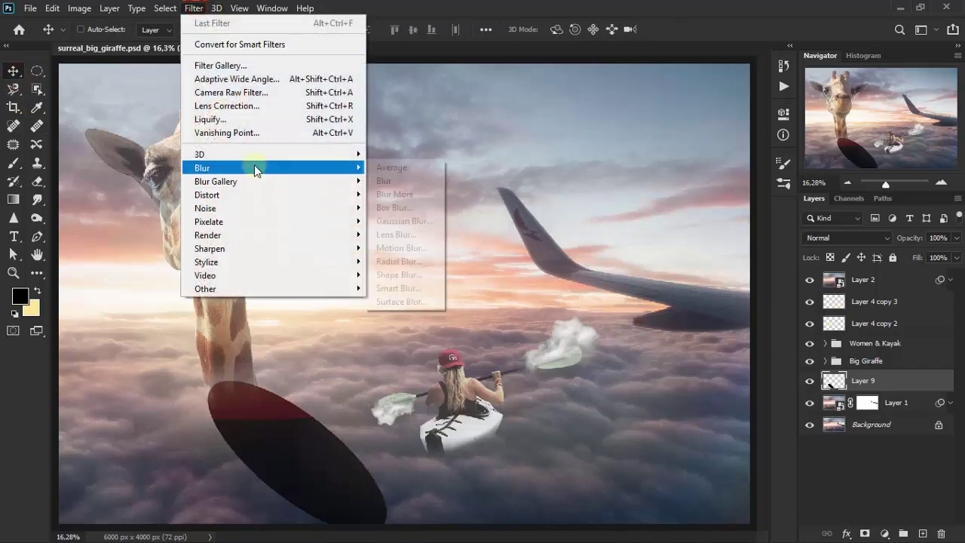
click(407, 221)
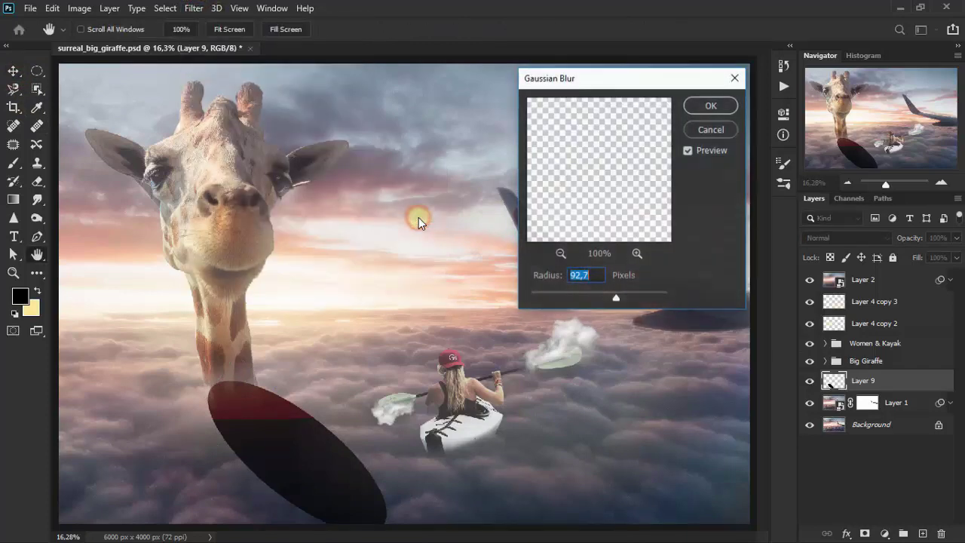
drag(628, 299, 643, 294)
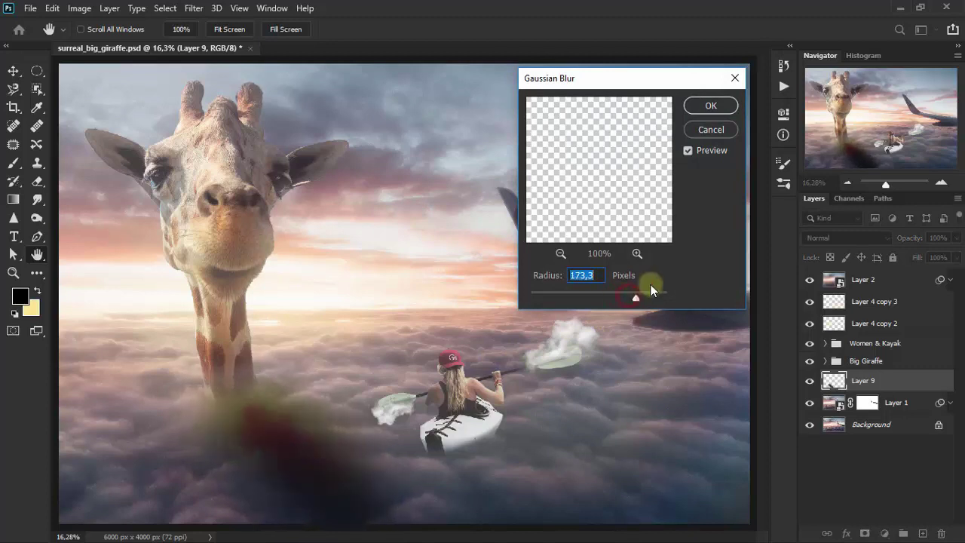
click(711, 106)
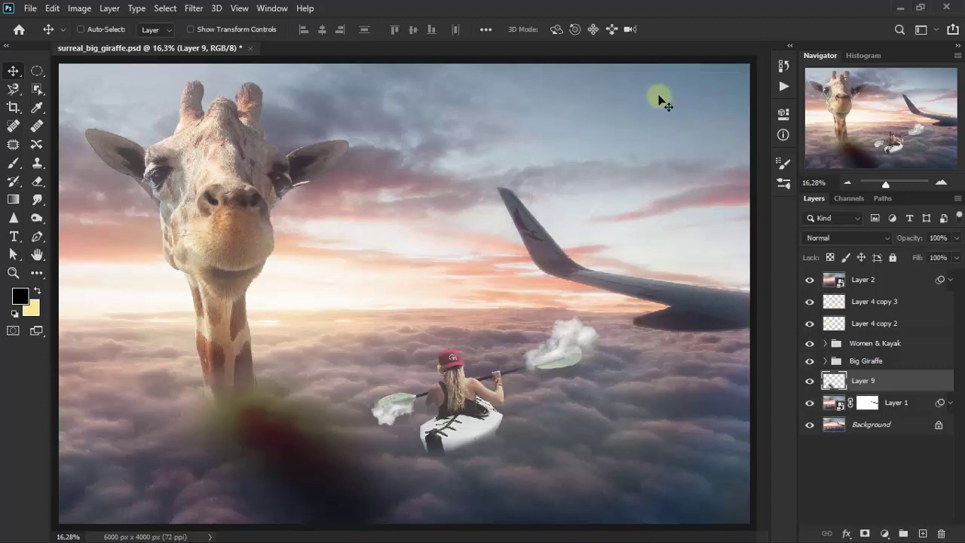
Step: Blend Layer 9 in Overlay mode at 50% opacity
click(837, 241)
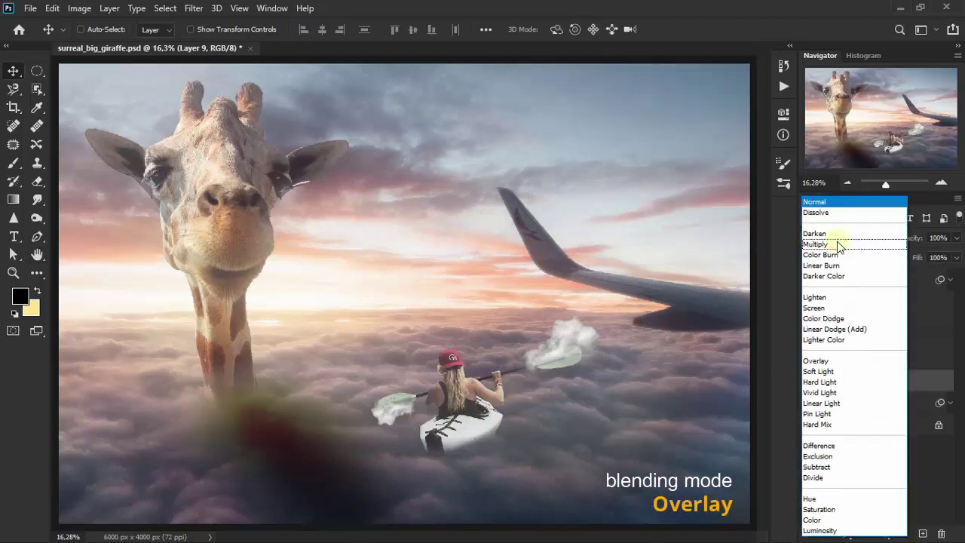
click(839, 360)
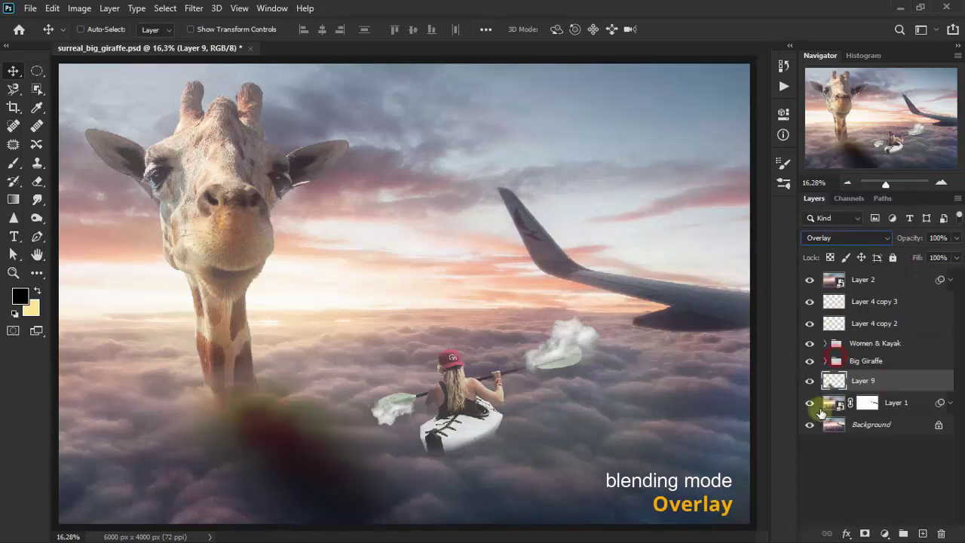
click(810, 381)
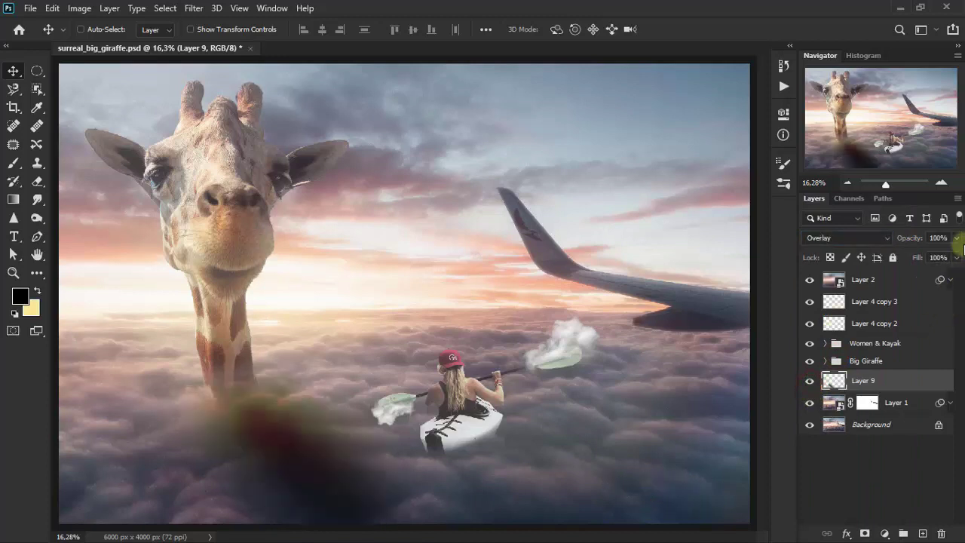
click(956, 238)
drag(956, 254, 923, 260)
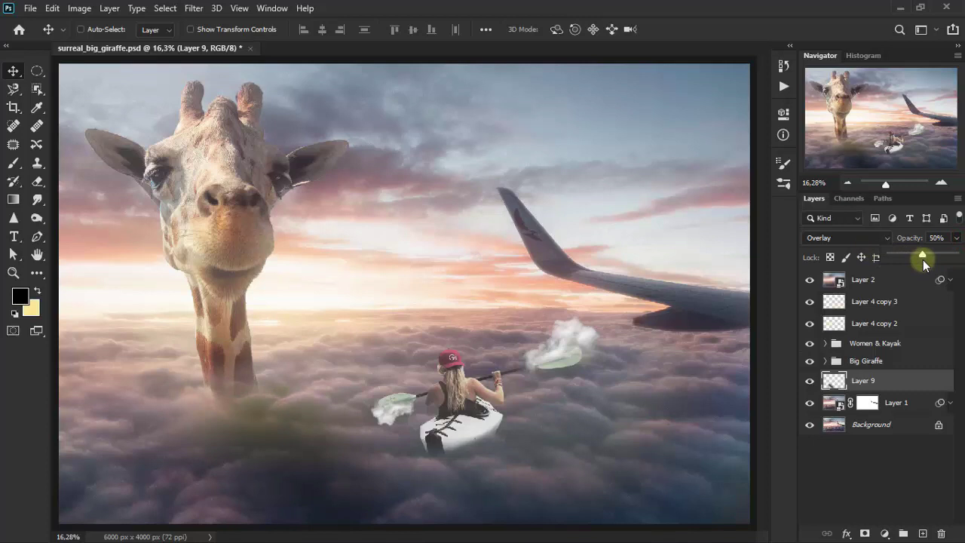
Step: Shrink the blurred shadow slightly beneath the giraffe's neck
key(ctrl+t)
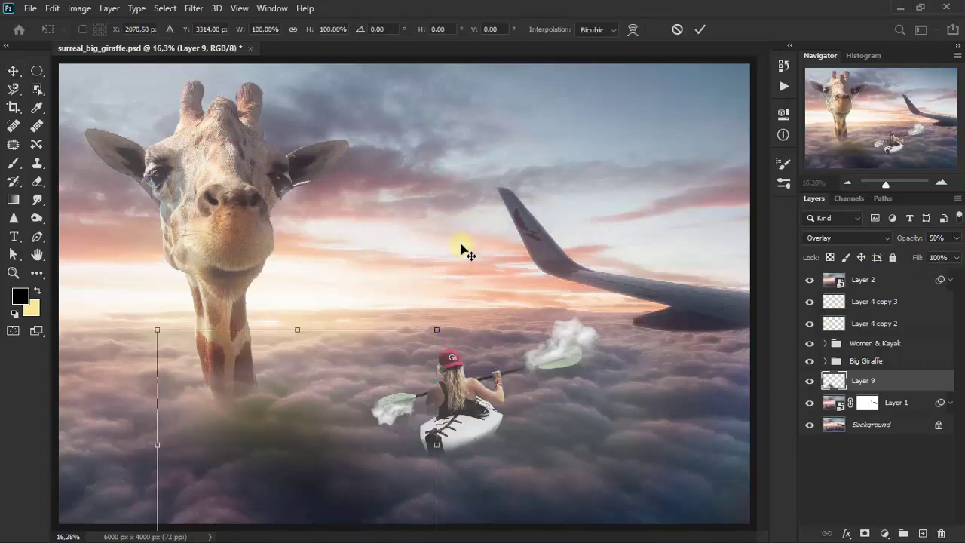
drag(157, 330, 175, 345)
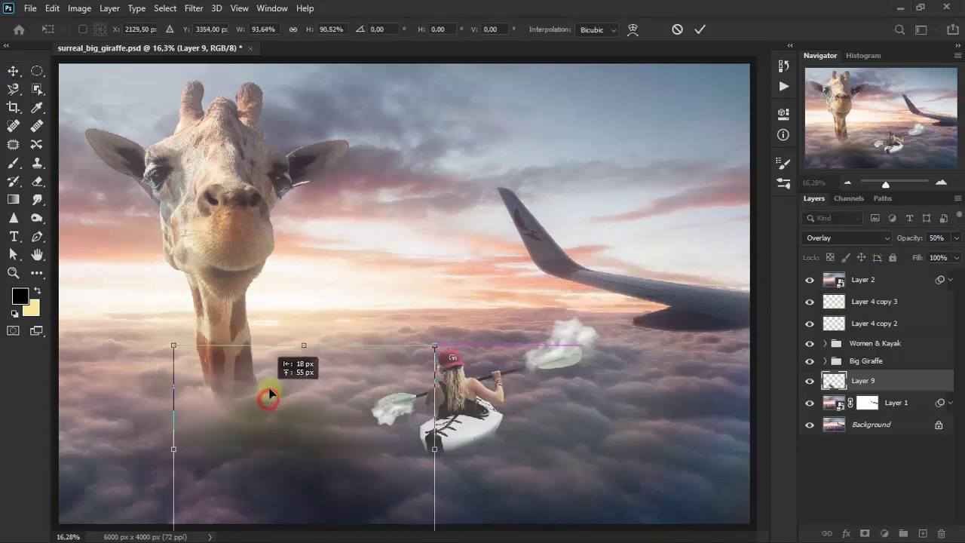
click(14, 71)
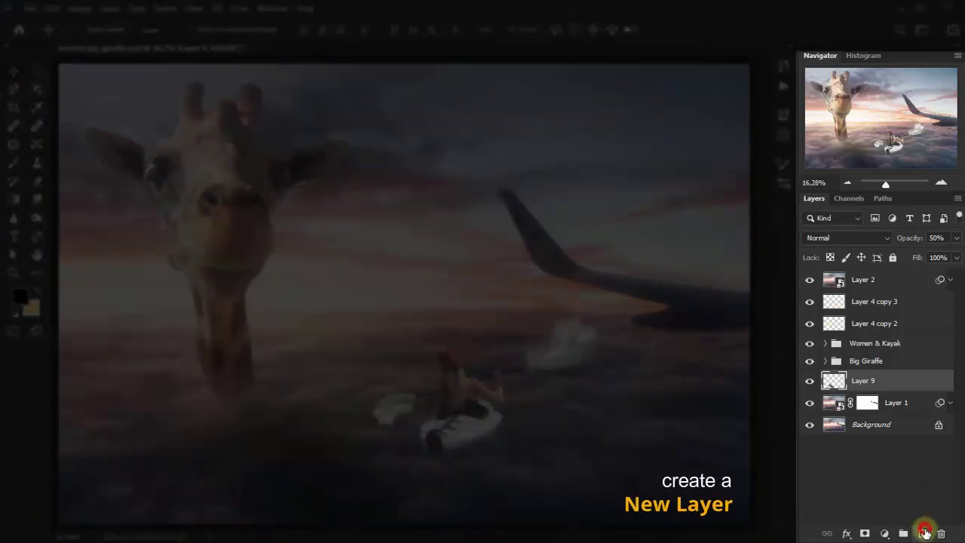
Step: On a new layer, draw a black circle under the kayak and Gaussian-blur it
click(922, 533)
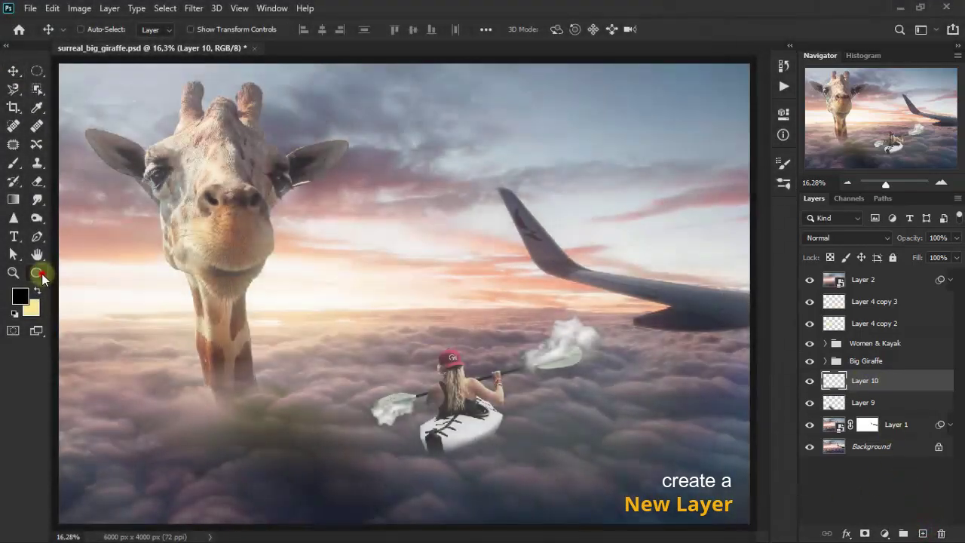
click(38, 273)
click(105, 444)
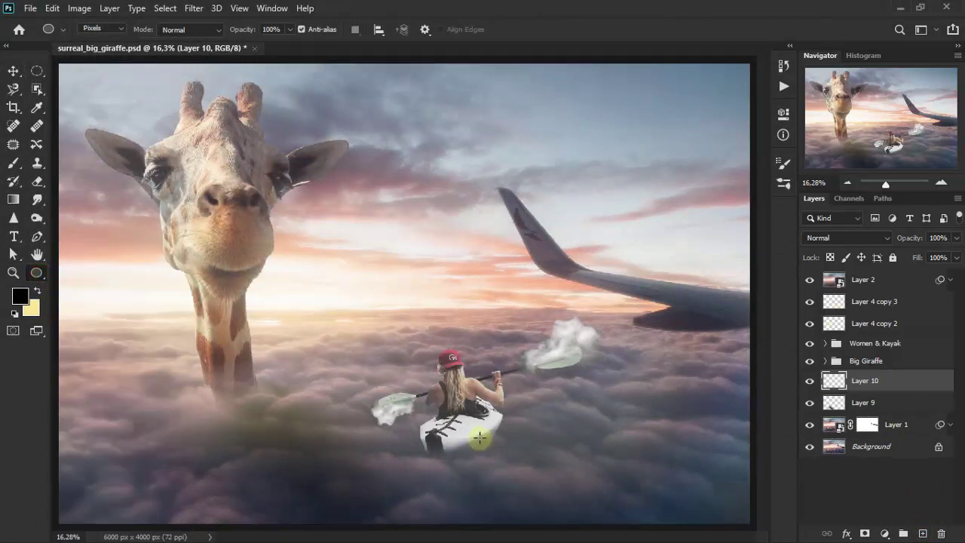
drag(481, 433, 607, 482)
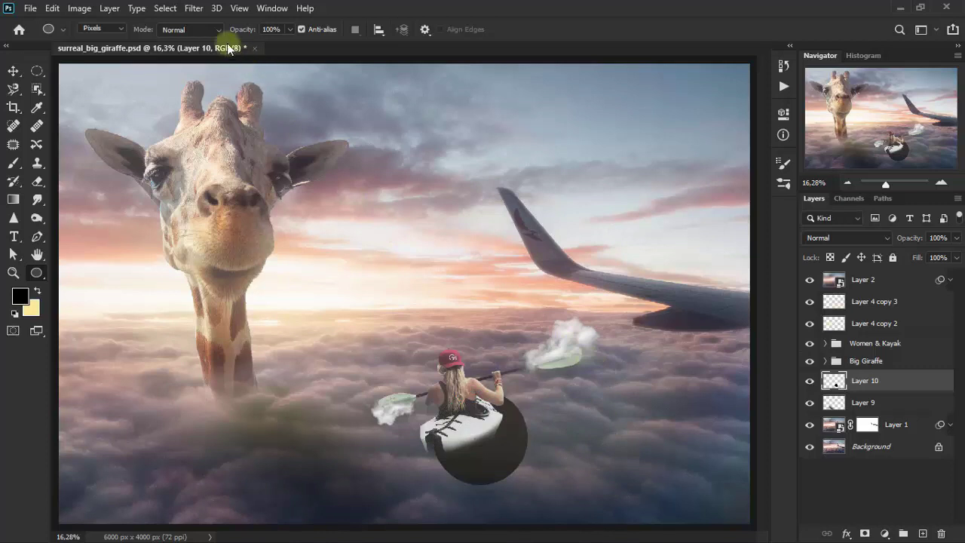
click(194, 8)
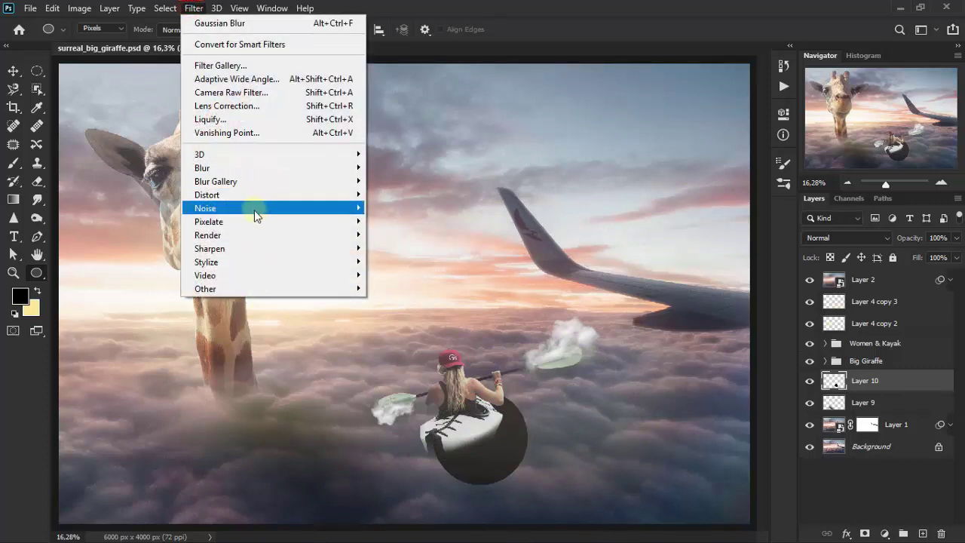
mouse_move(226, 167)
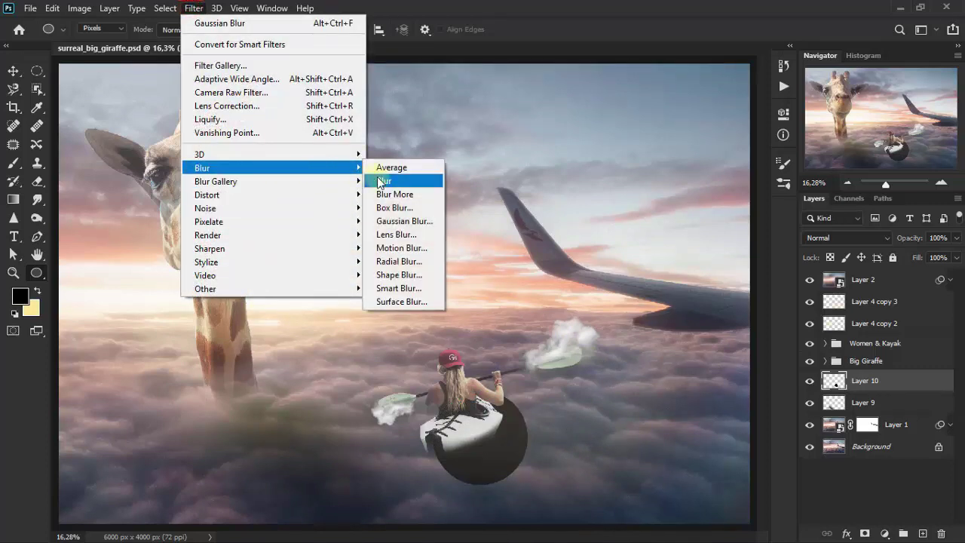
click(404, 220)
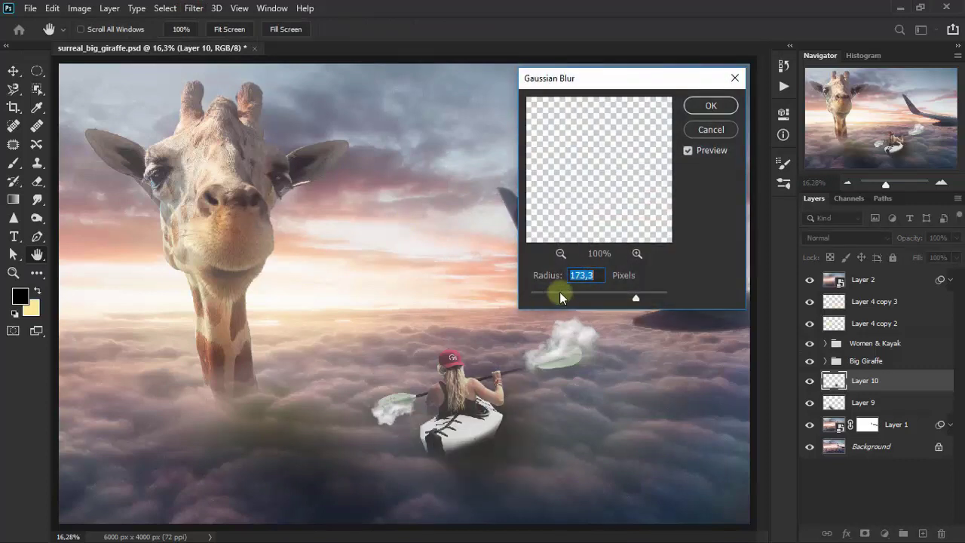
click(712, 106)
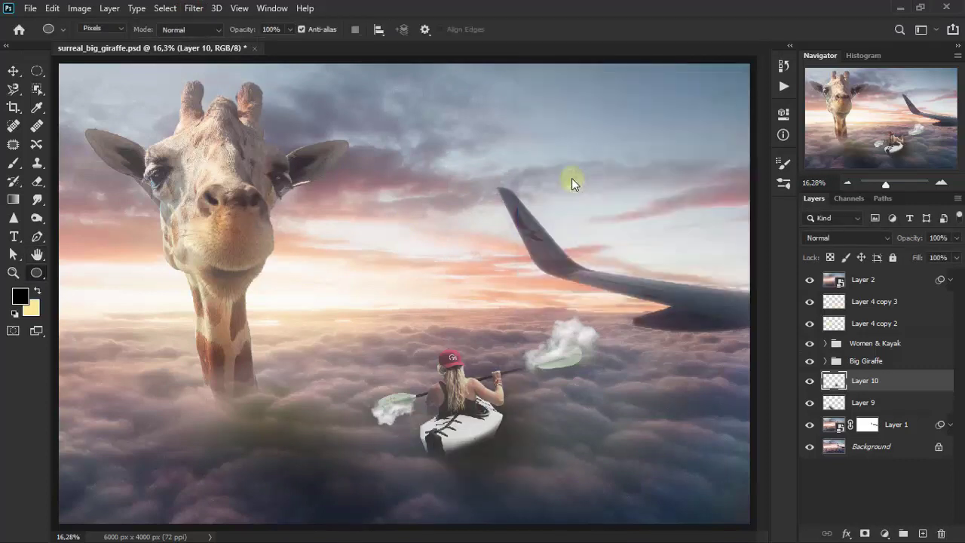
Step: Widen the blurred kayak shadow and move it slightly lower
key(ctrl+t)
drag(383, 341, 414, 379)
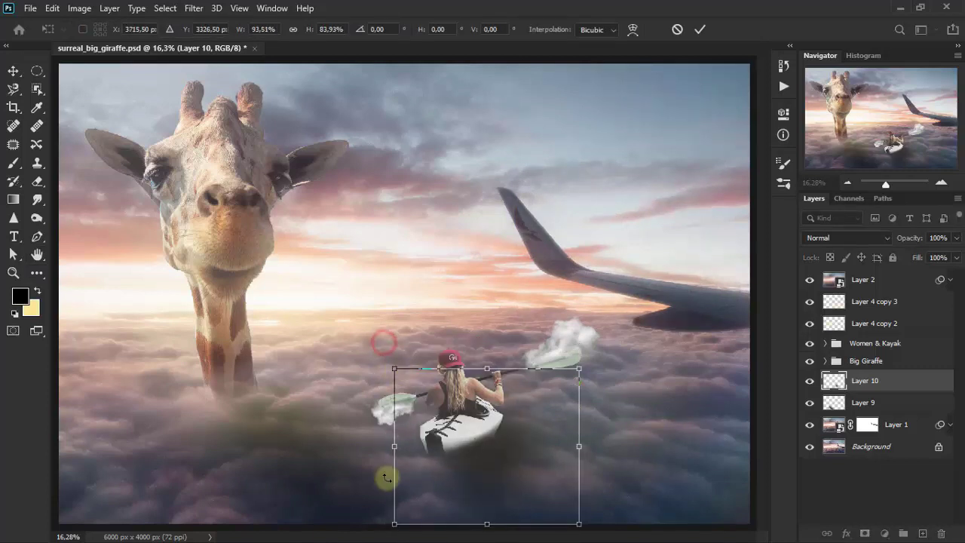
drag(412, 453, 357, 458)
drag(579, 381, 603, 362)
drag(603, 437, 674, 450)
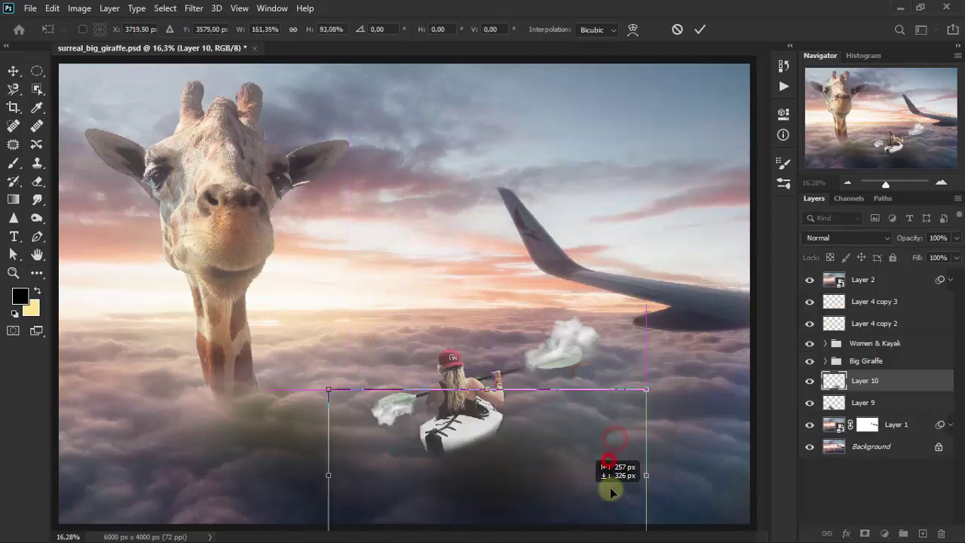
drag(609, 463, 609, 485)
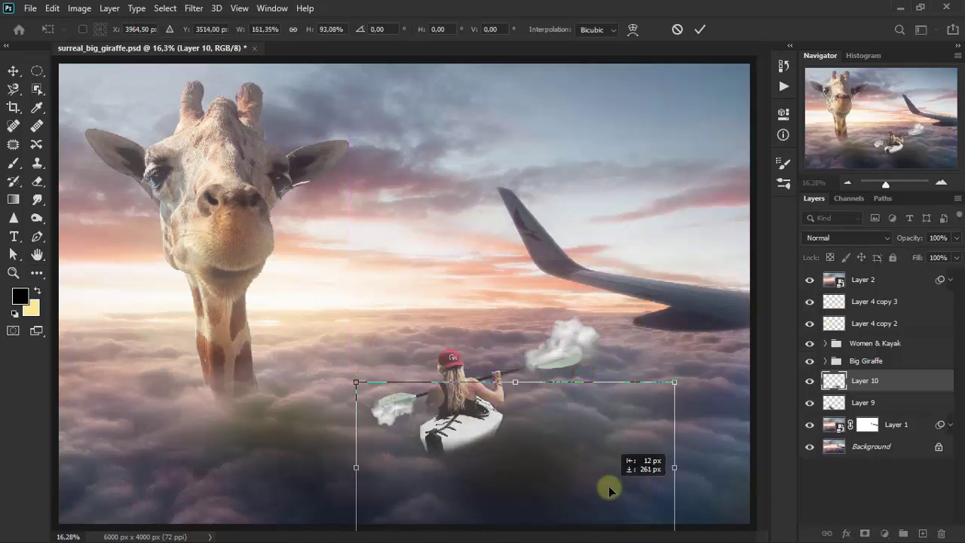
click(13, 71)
Step: Set Layer 10 to Overlay blending at 58% opacity
click(840, 234)
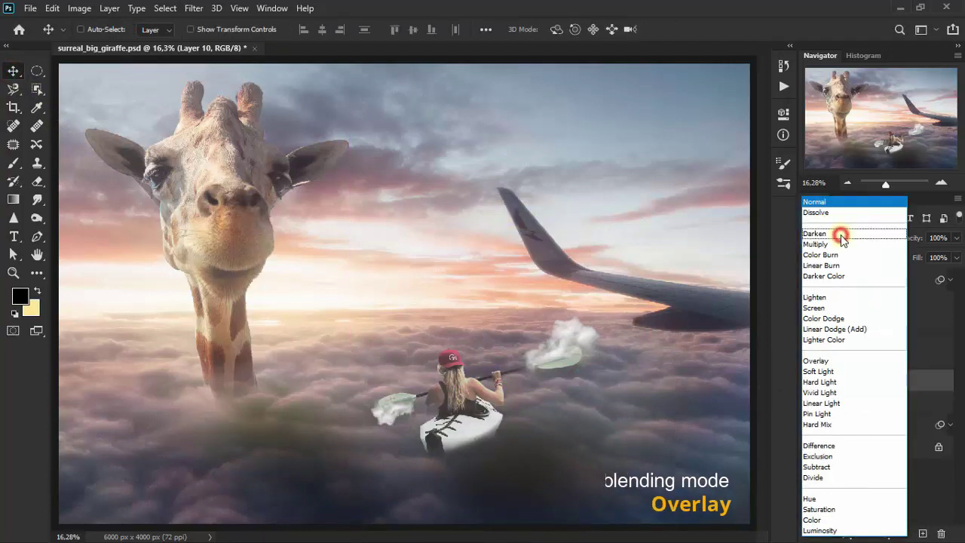
click(838, 361)
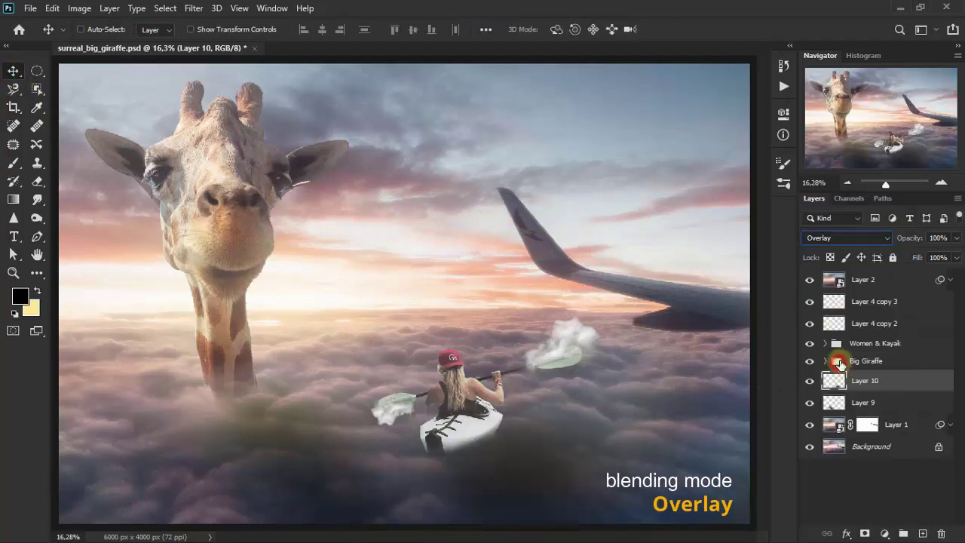
click(957, 239)
drag(955, 254, 926, 254)
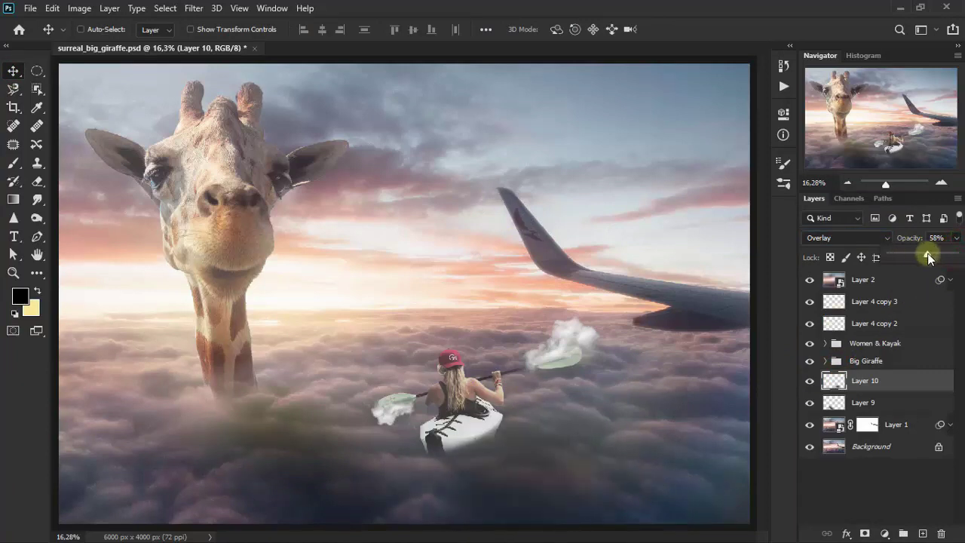
click(810, 383)
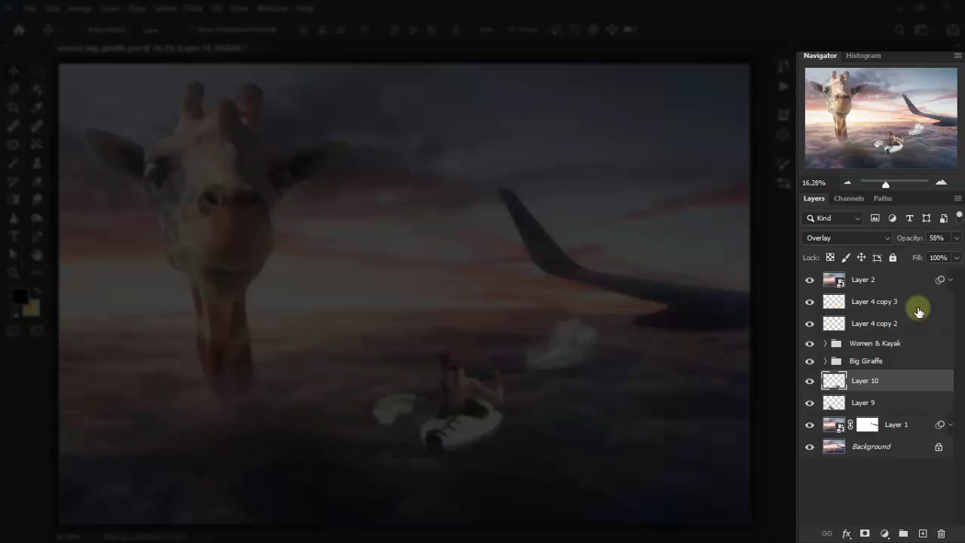
Step: Above Layer 4 copy 3, add a Color Lookup using the Kodak 5205 Fuji 3510 (by Adobe).cube LUT
click(919, 310)
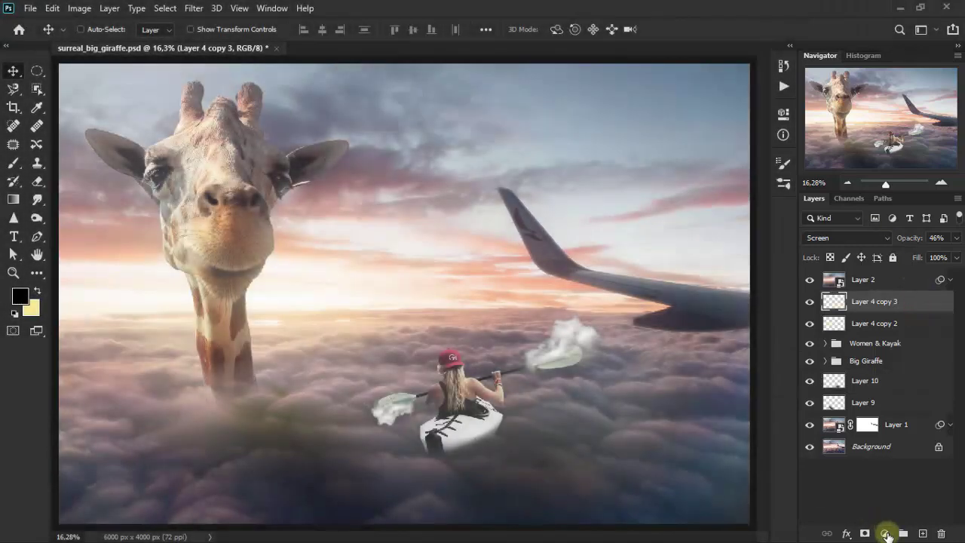
click(885, 533)
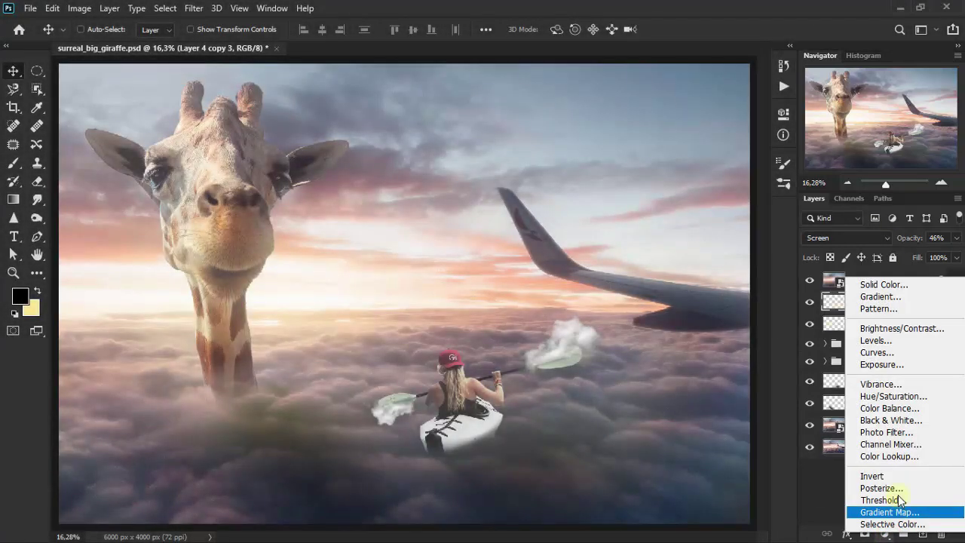
click(919, 458)
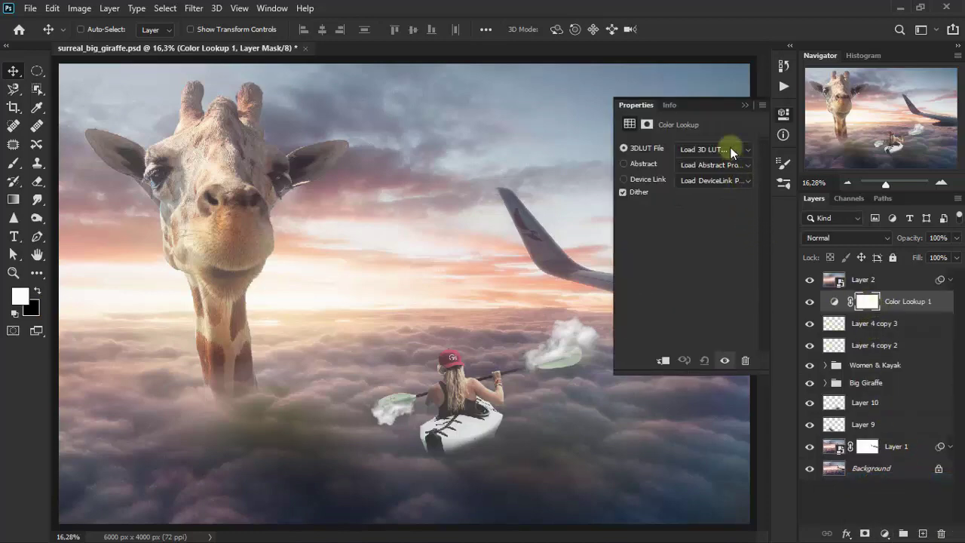
click(731, 152)
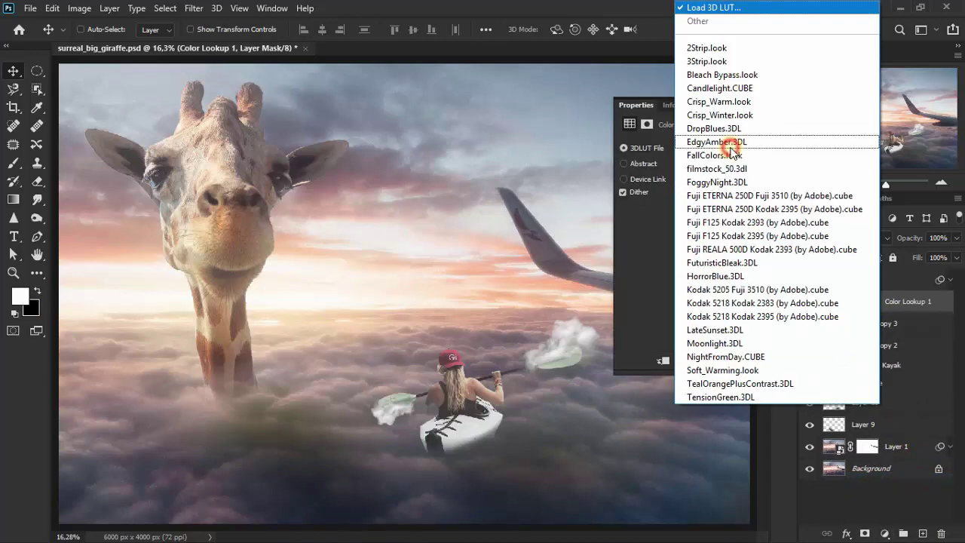
click(843, 297)
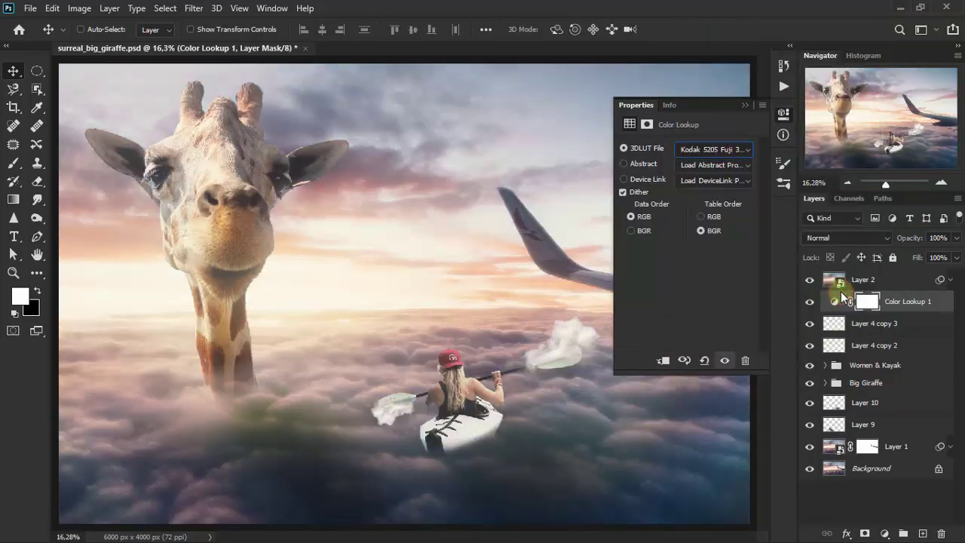
click(745, 109)
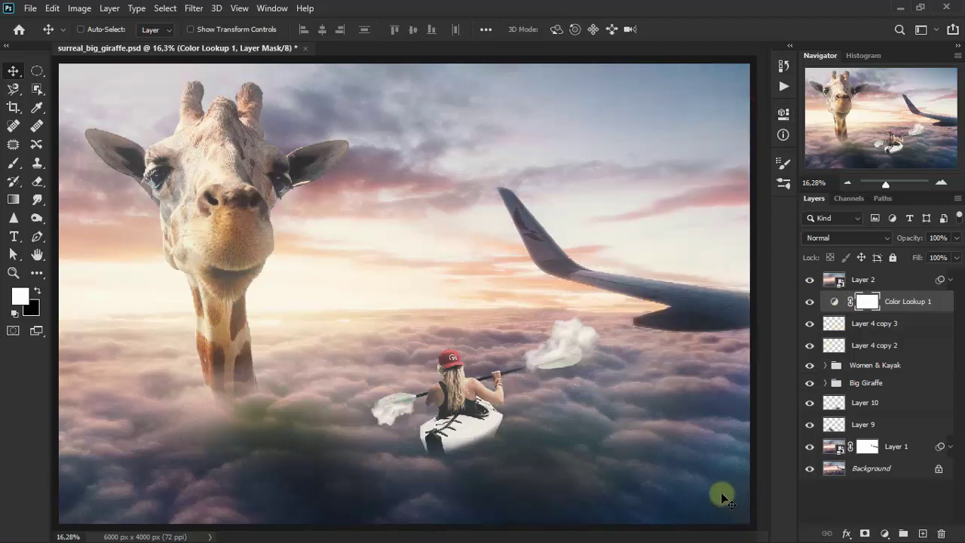
click(886, 534)
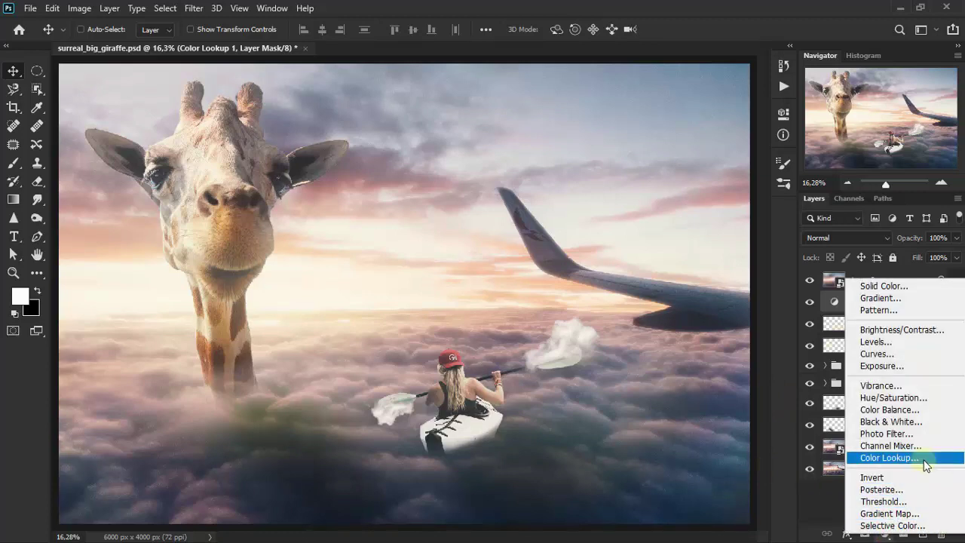
Step: Add another Color Lookup with the Candlelight.CUBE LUT, blended in Color mode
click(926, 460)
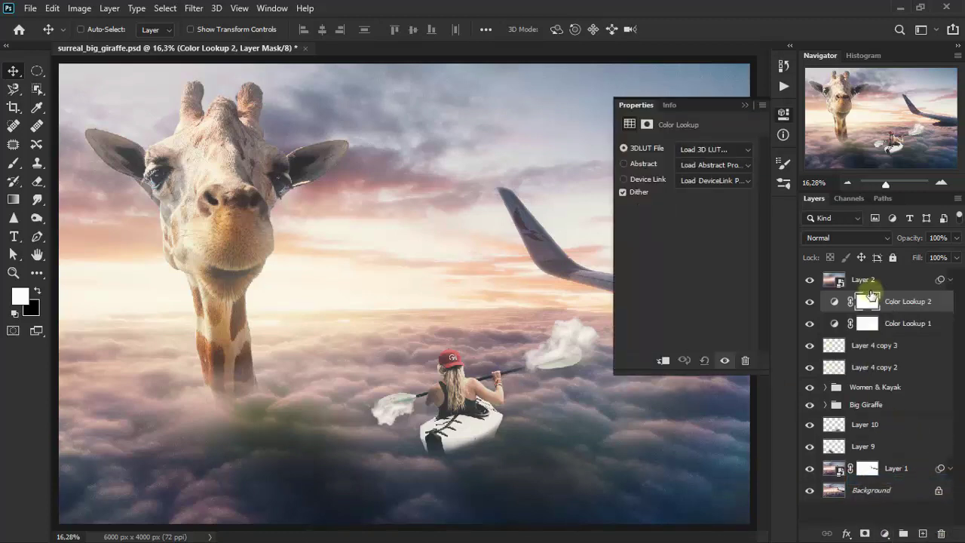
click(739, 150)
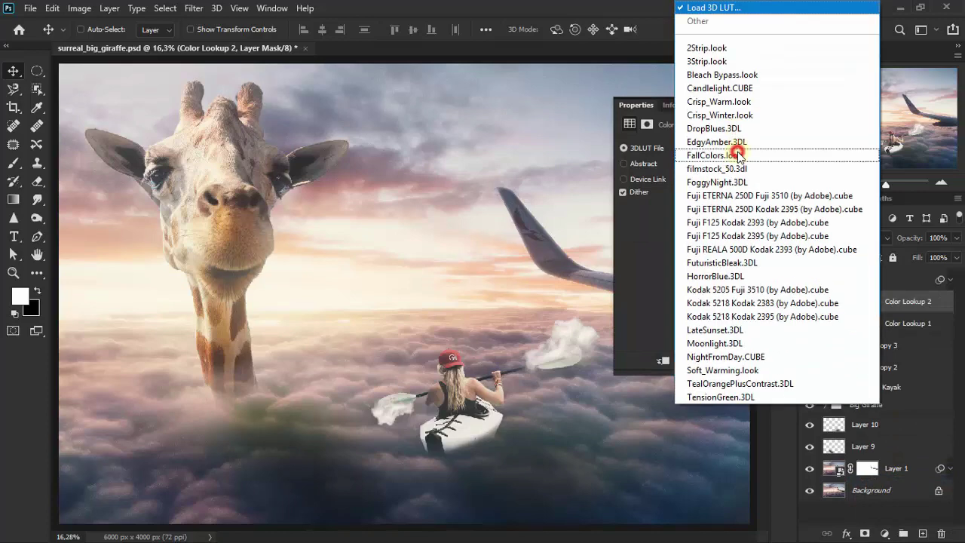
click(790, 89)
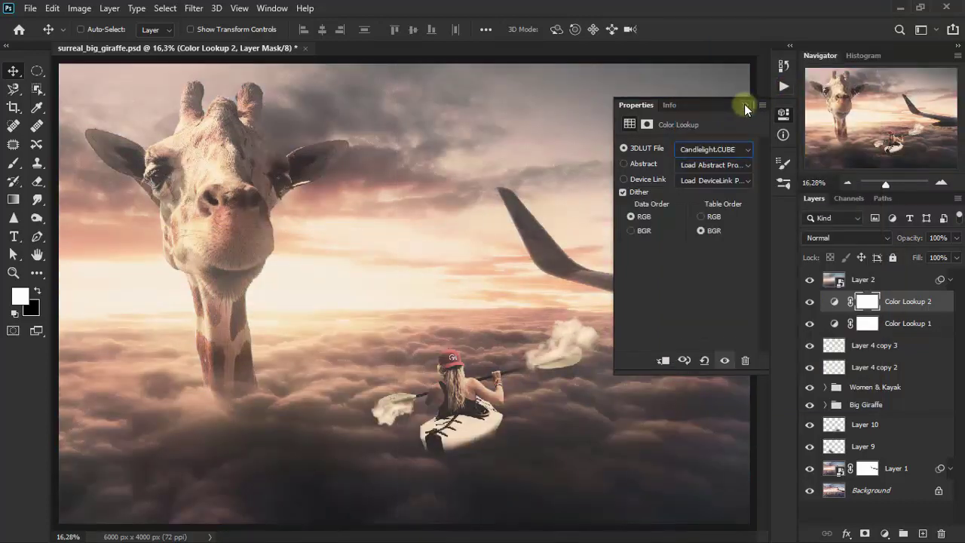
click(744, 105)
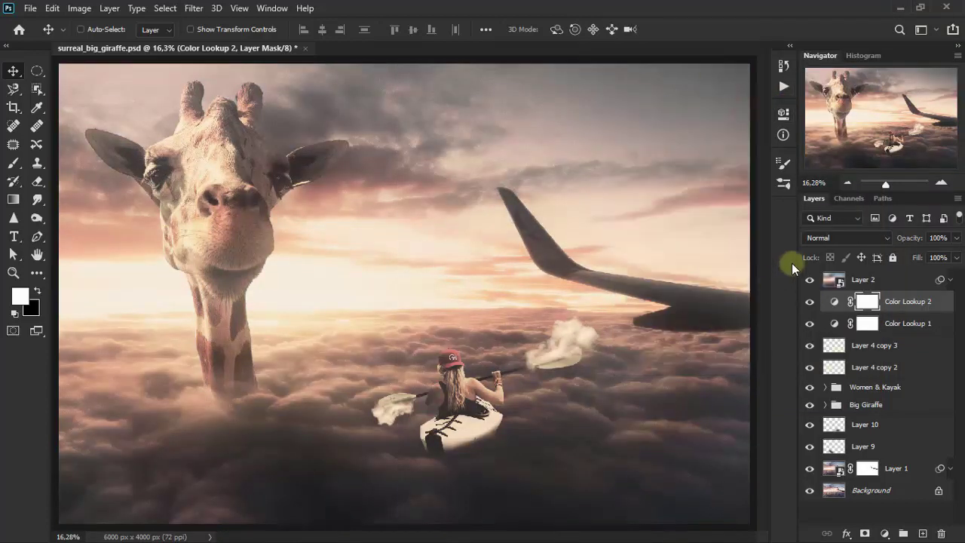
click(824, 238)
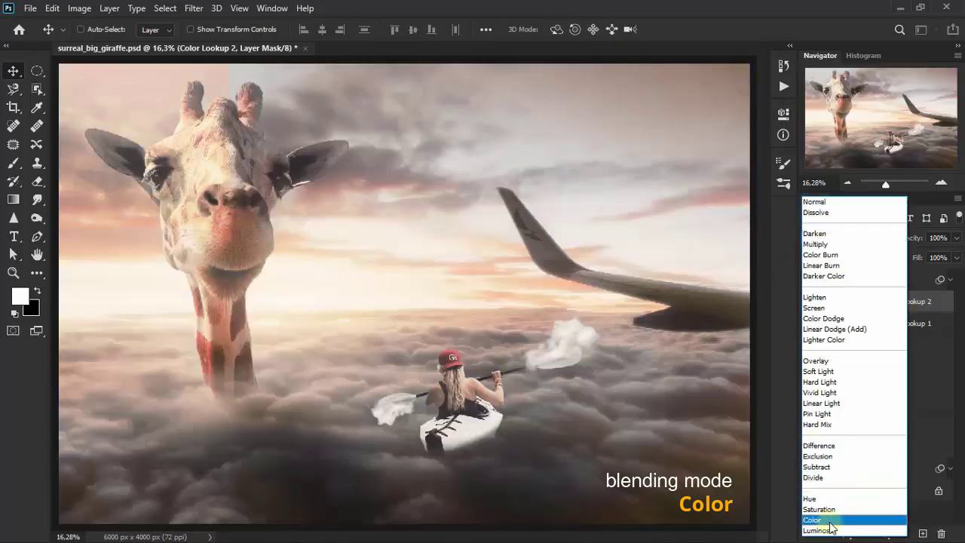
click(829, 520)
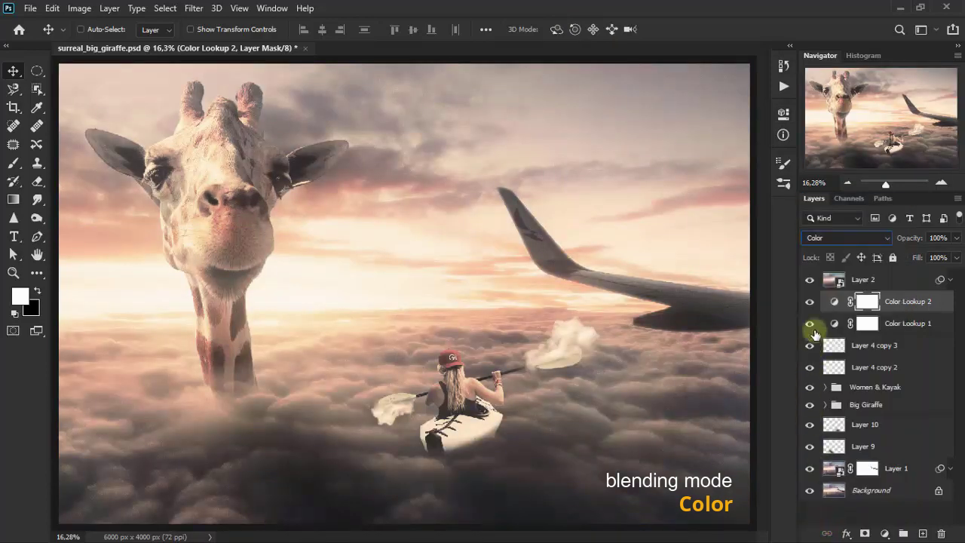
click(811, 303)
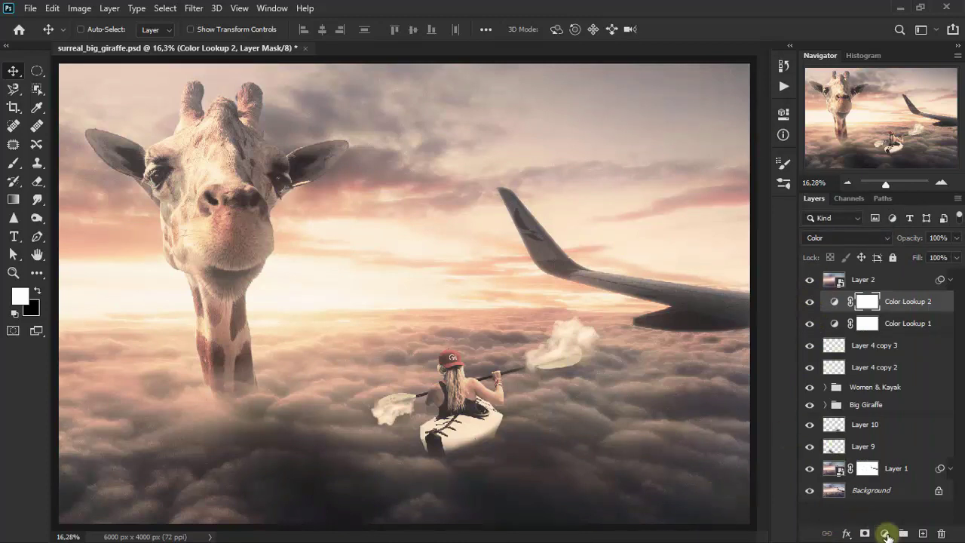
Step: Add a Brightness/Contrast layer with Brightness -10 and Contrast 31
click(887, 533)
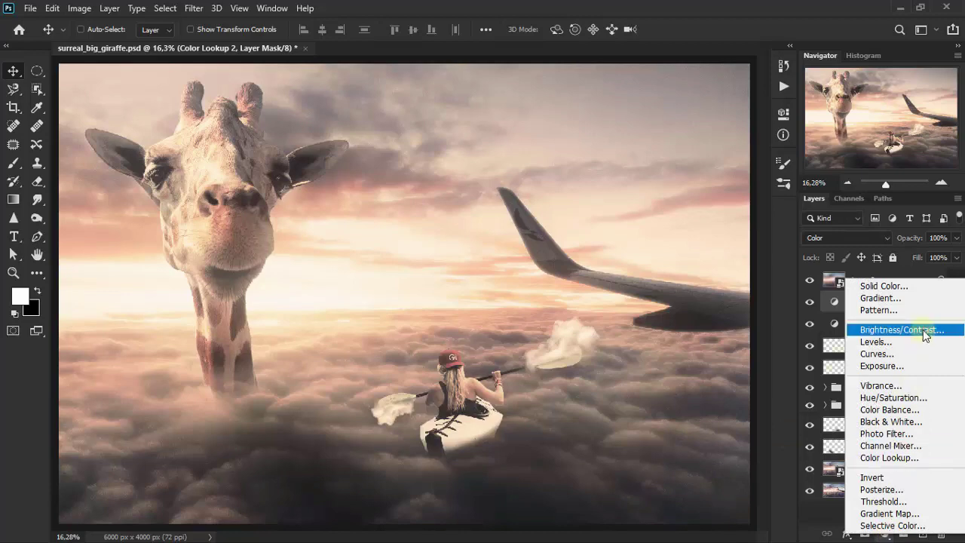
click(897, 330)
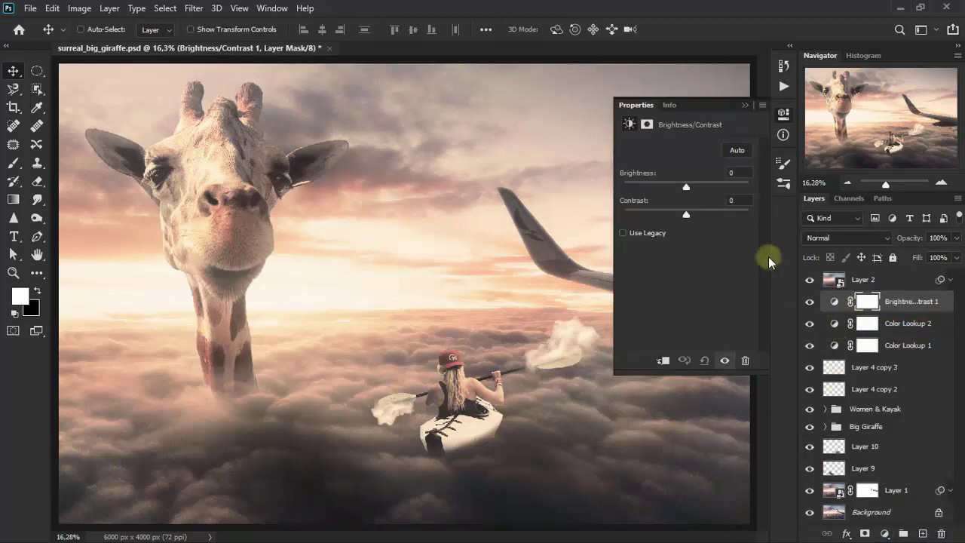
drag(688, 187, 681, 187)
click(735, 172)
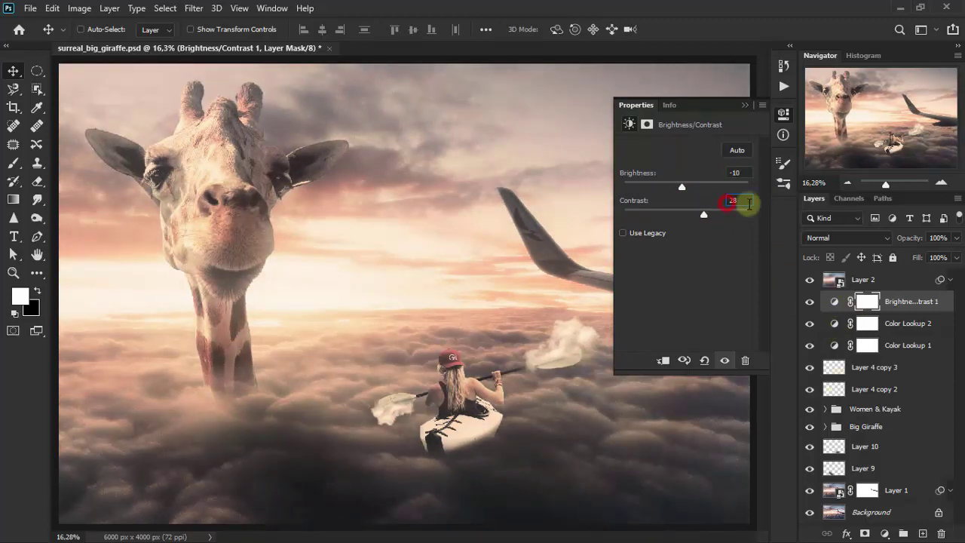
click(742, 201)
text(31)
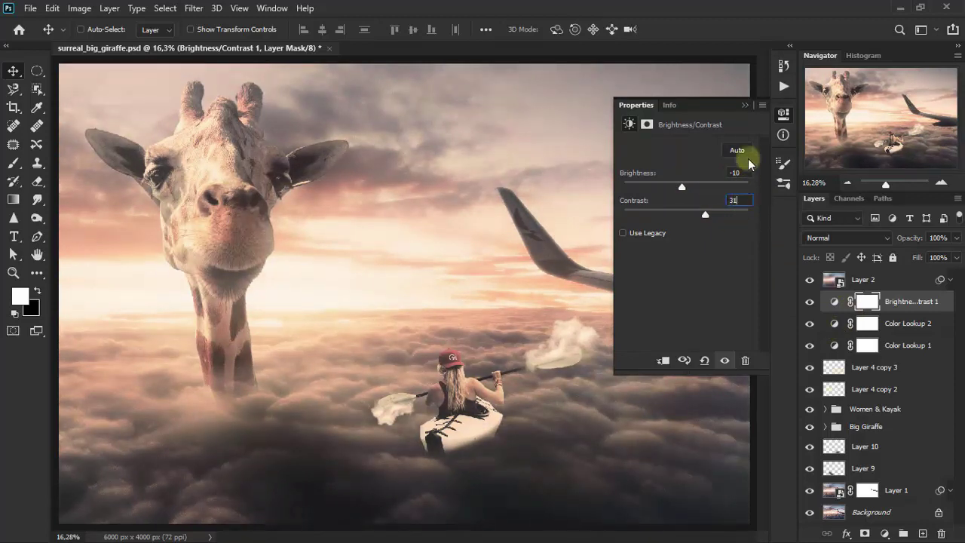
click(747, 105)
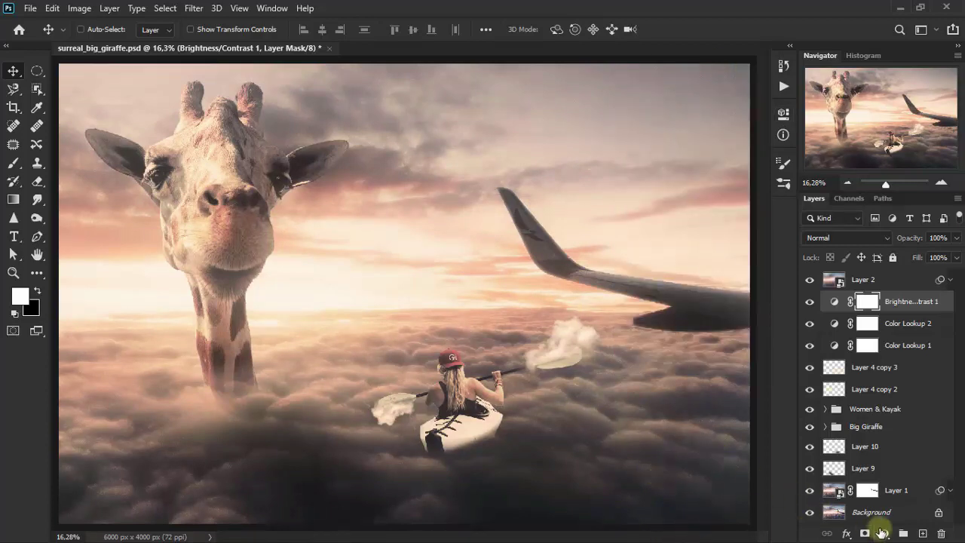
Step: Add a Vibrance adjustment with Vibrance +86 and Saturation -35
click(886, 533)
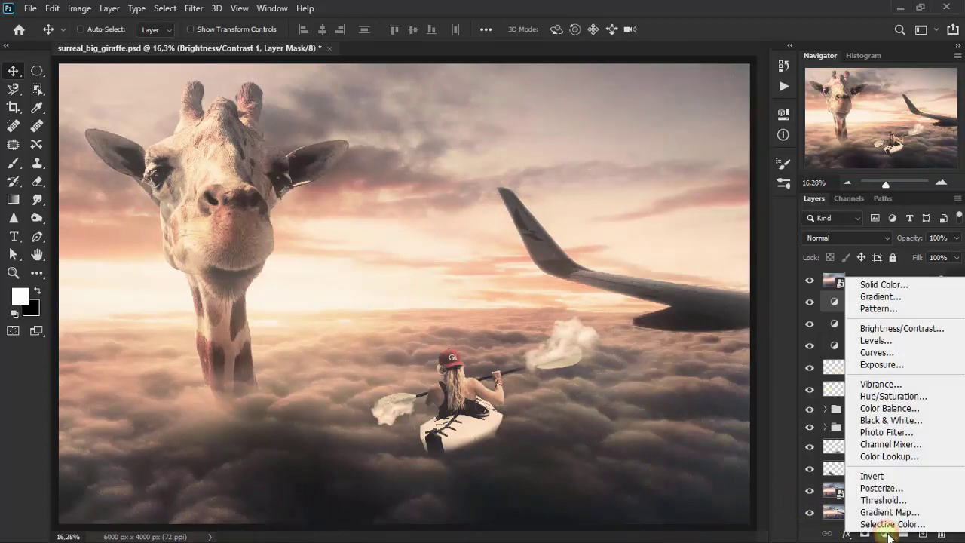
click(907, 385)
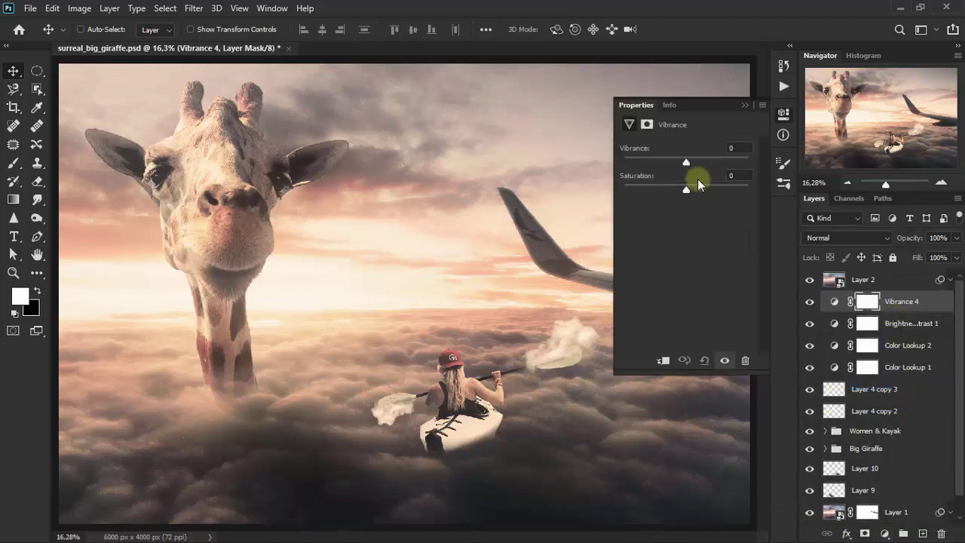
drag(687, 162, 725, 162)
click(735, 148)
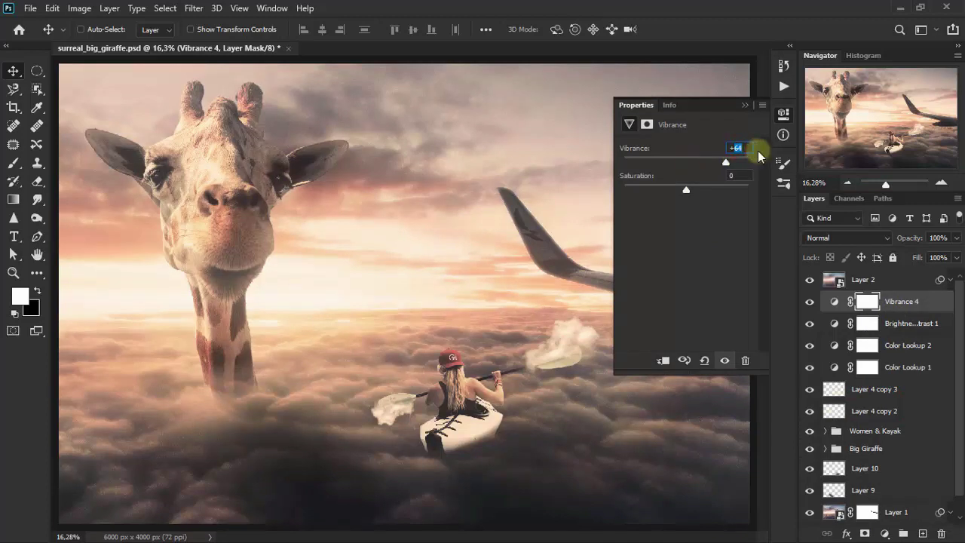
text(86)
key(Return)
drag(686, 189, 642, 189)
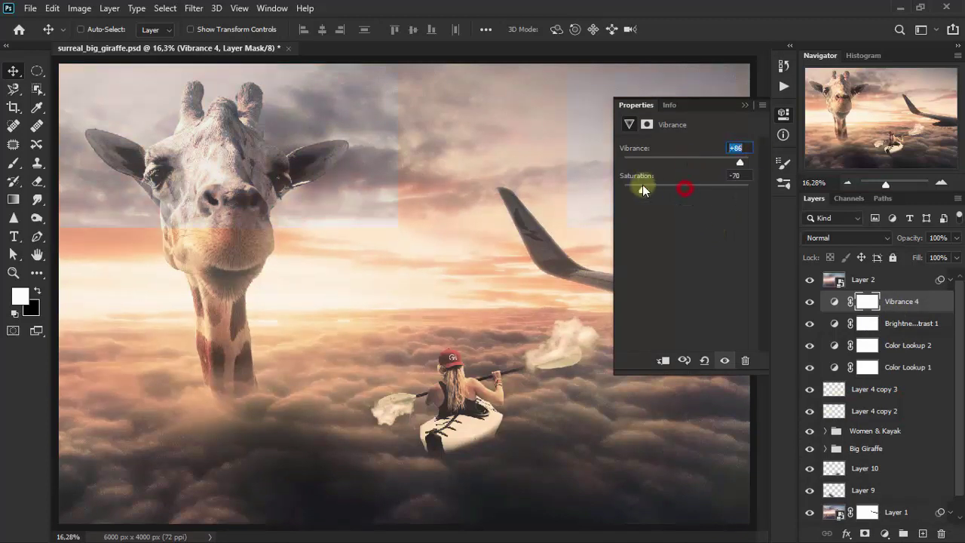
click(735, 176)
text(-3)
key(Return)
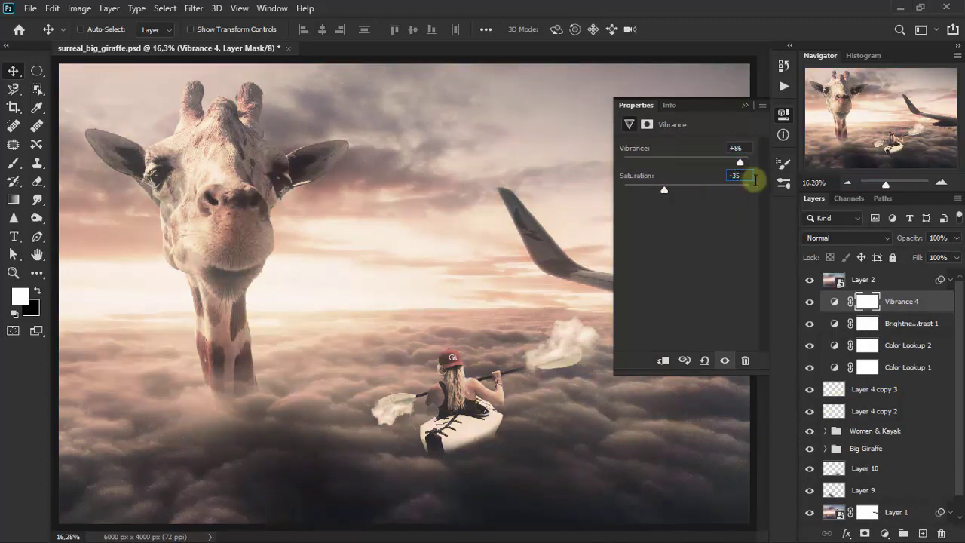
click(746, 106)
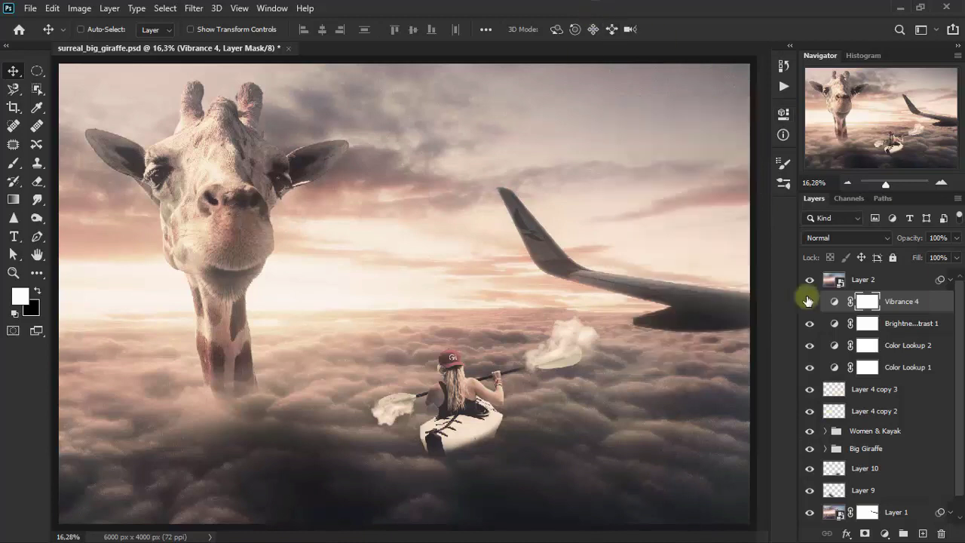
Step: Lower the Vibrance layer's opacity to 77%
click(955, 238)
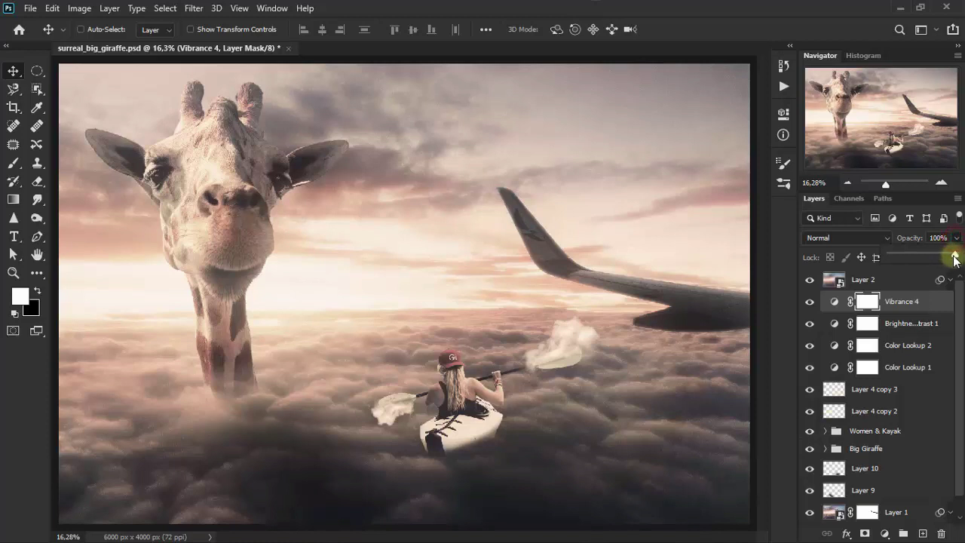
drag(954, 258, 939, 252)
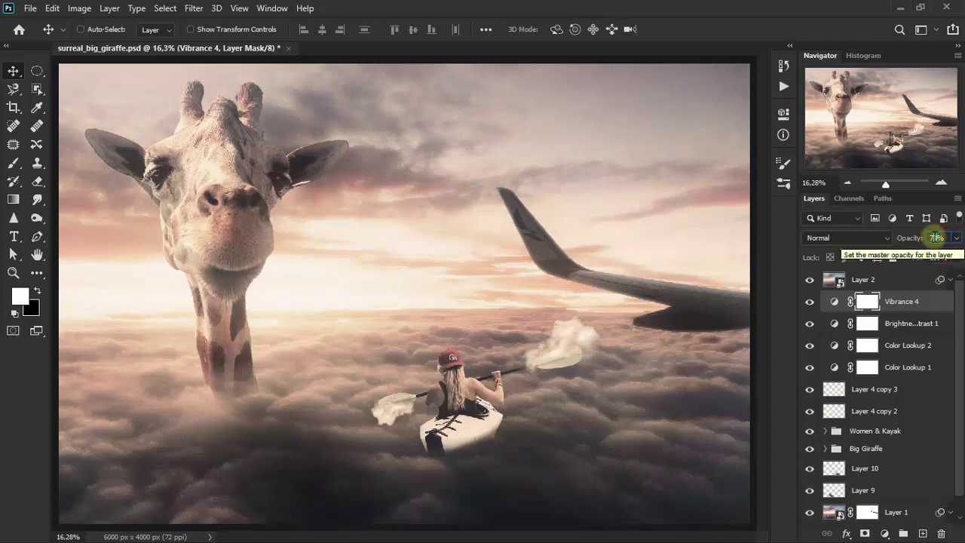
key(Down)
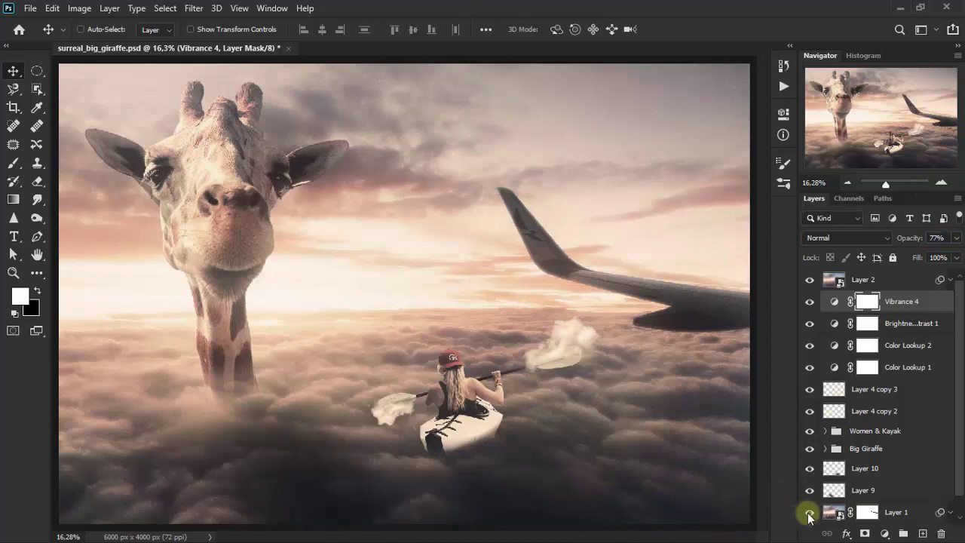
Step: Add a Channel Mixer with Red +95, Green -9 and Blue +14
click(884, 533)
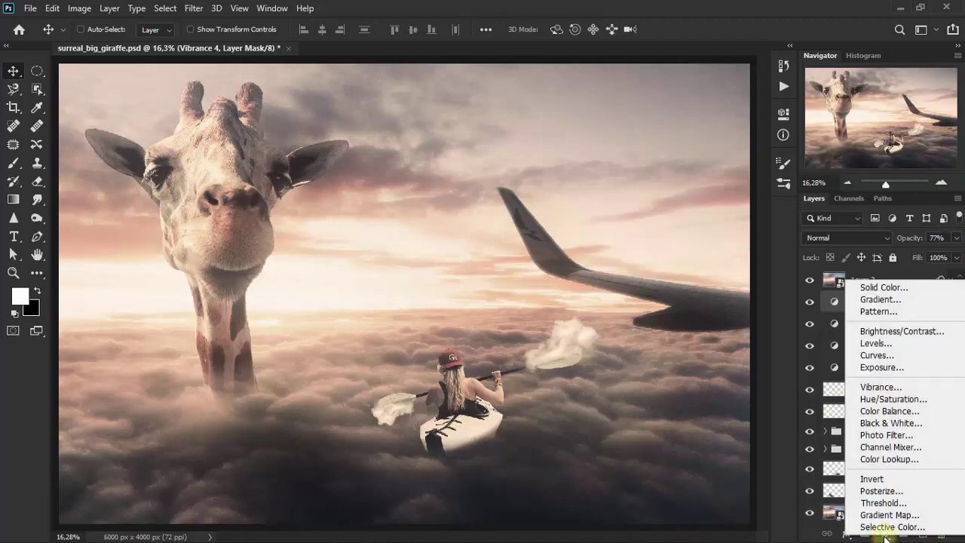
click(923, 450)
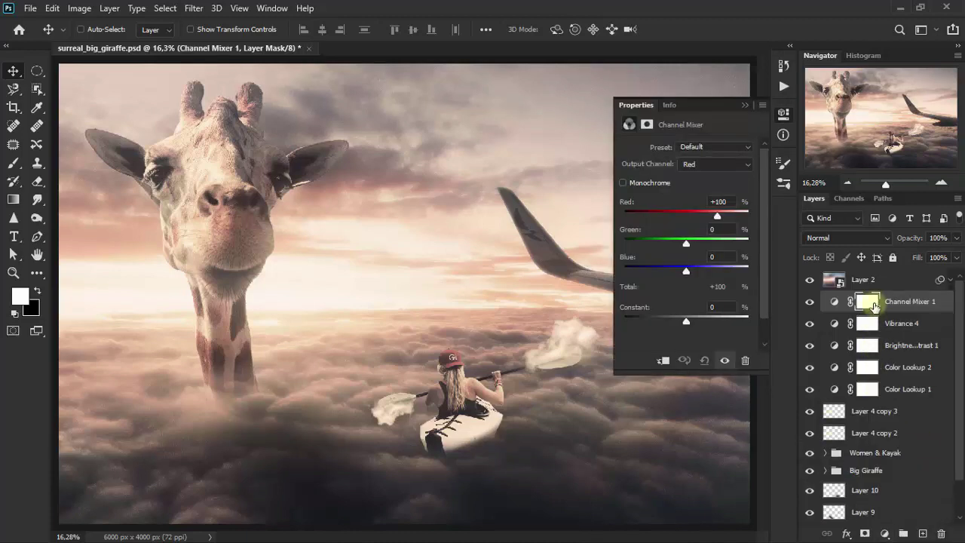
double_click(716, 201)
text(9)
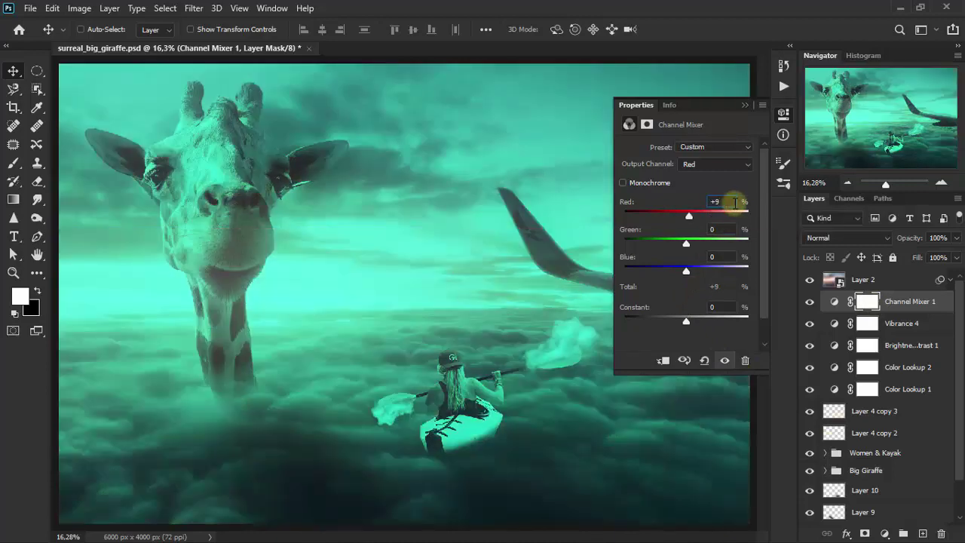
text(5)
double_click(716, 229)
text(-9)
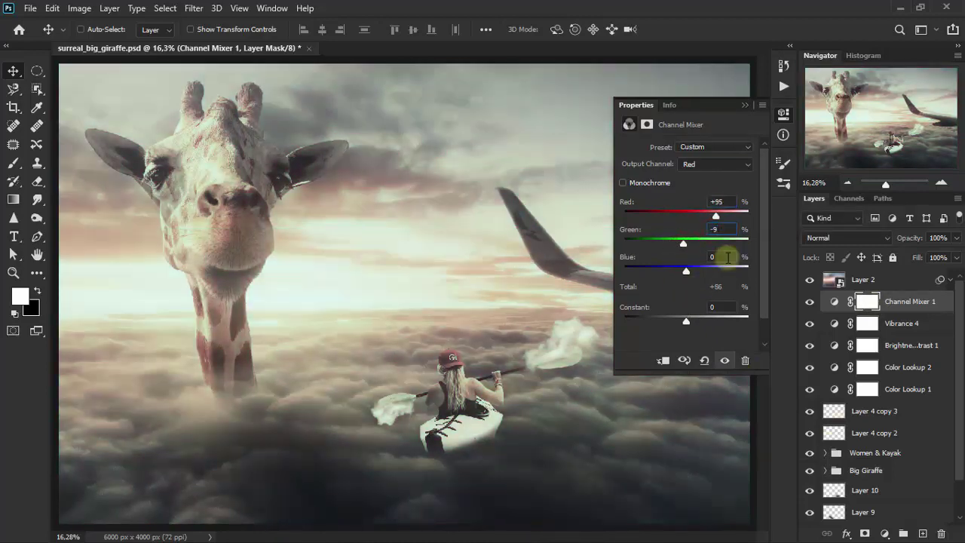
drag(686, 271, 690, 270)
click(731, 257)
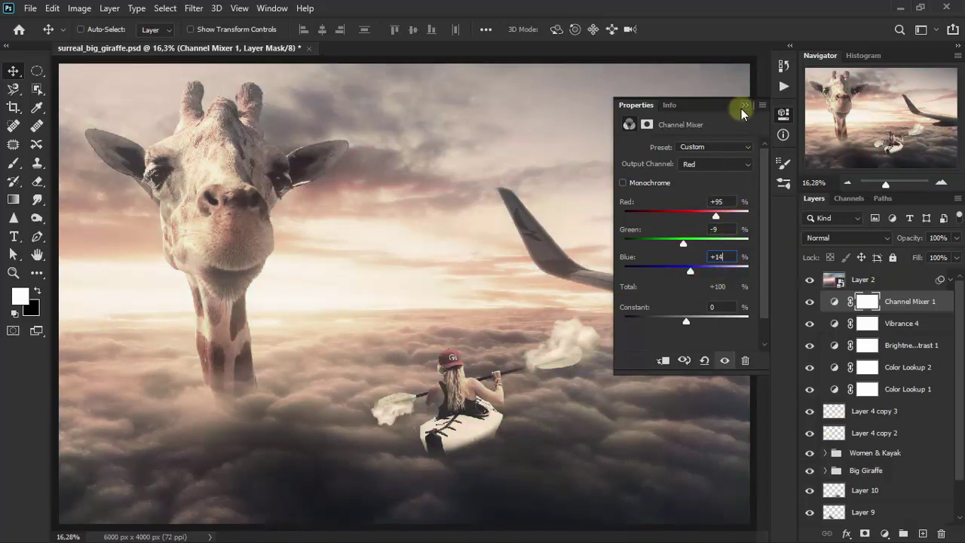
click(743, 107)
Step: Set the Channel Mixer's Constant to -7 to cool the image
click(811, 305)
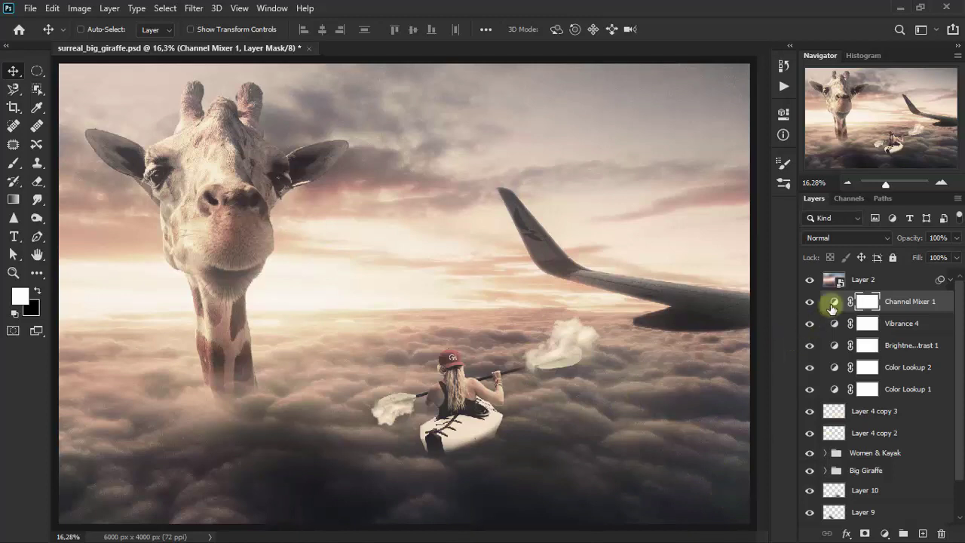
double_click(832, 304)
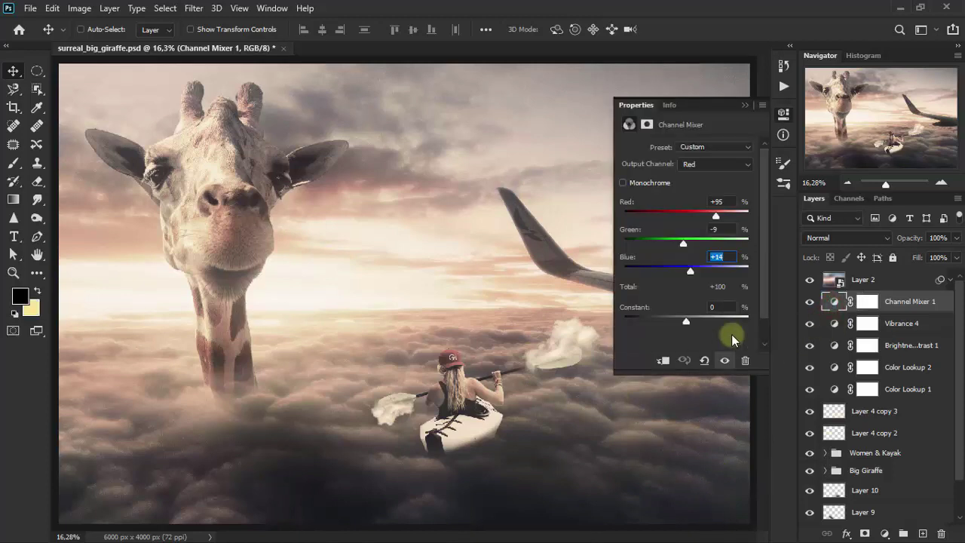
drag(689, 324, 730, 307)
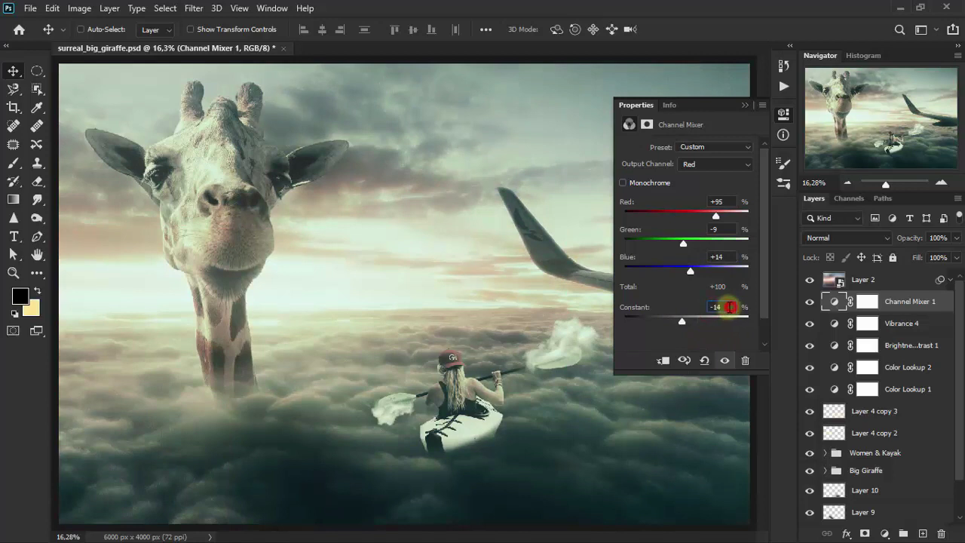
text(-1)
text(-7)
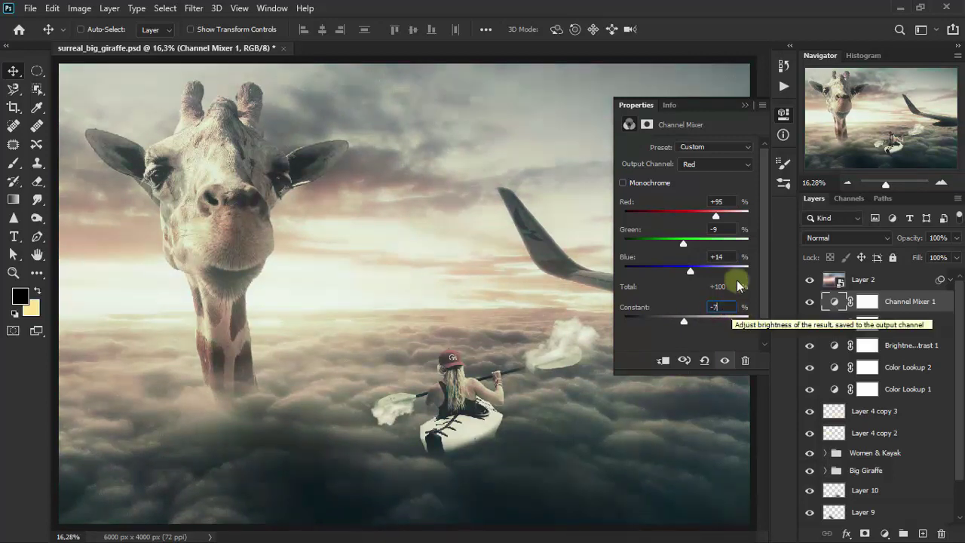
click(745, 106)
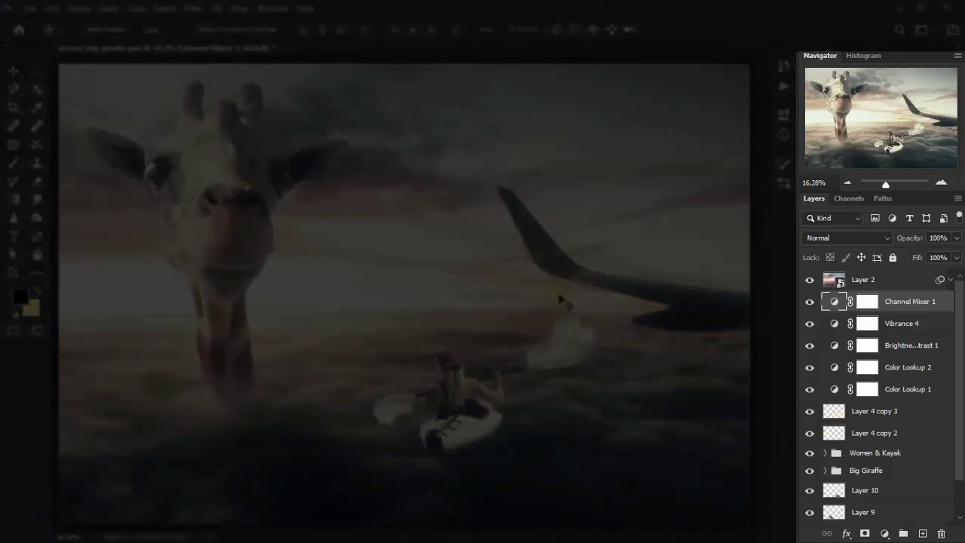
Step: Above Layer 2, add an Exposure layer with Exposure +0.08, Offset -0.0057, Gamma 1.00
click(903, 280)
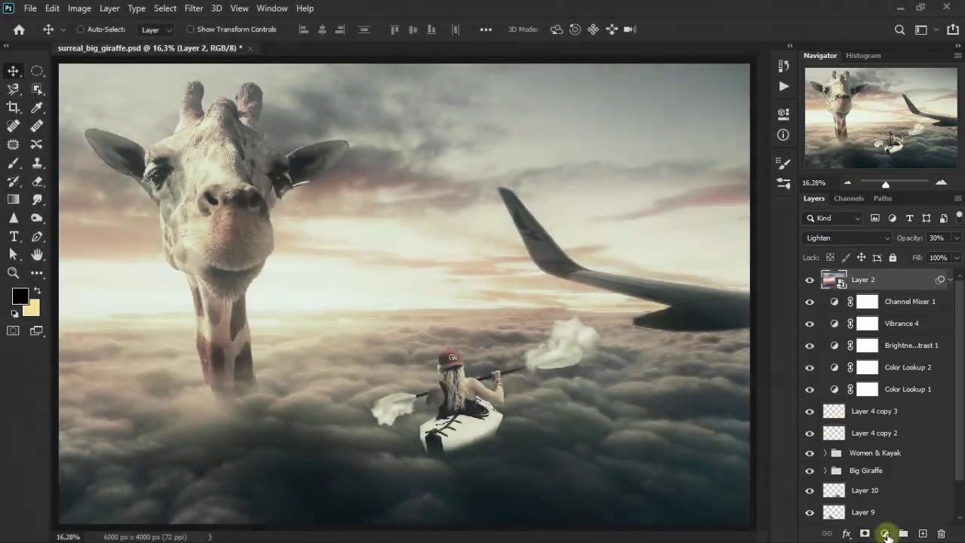
click(886, 534)
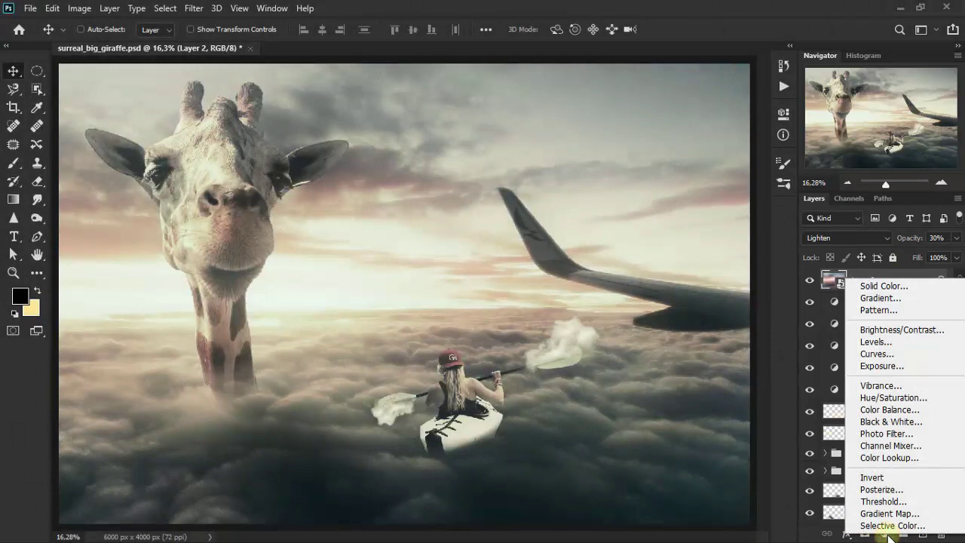
click(900, 367)
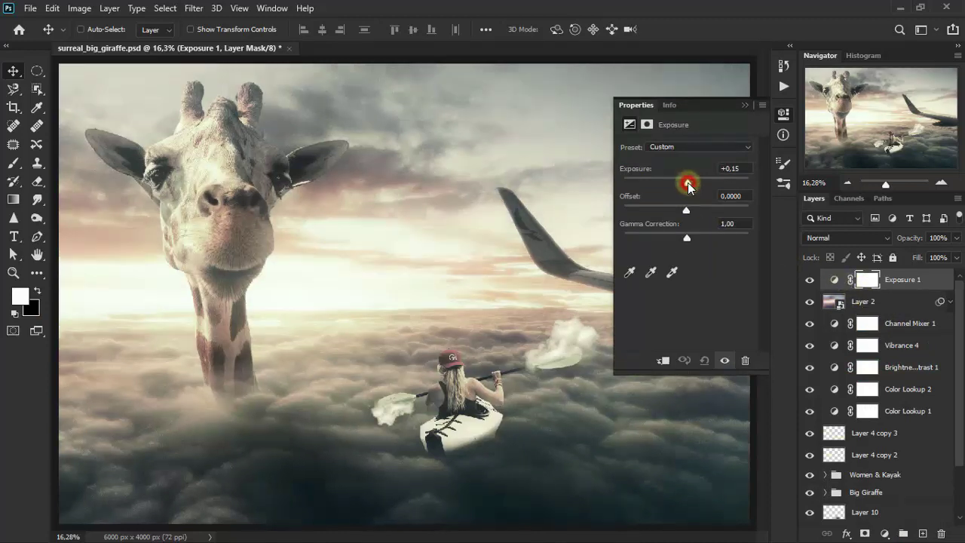
click(730, 169)
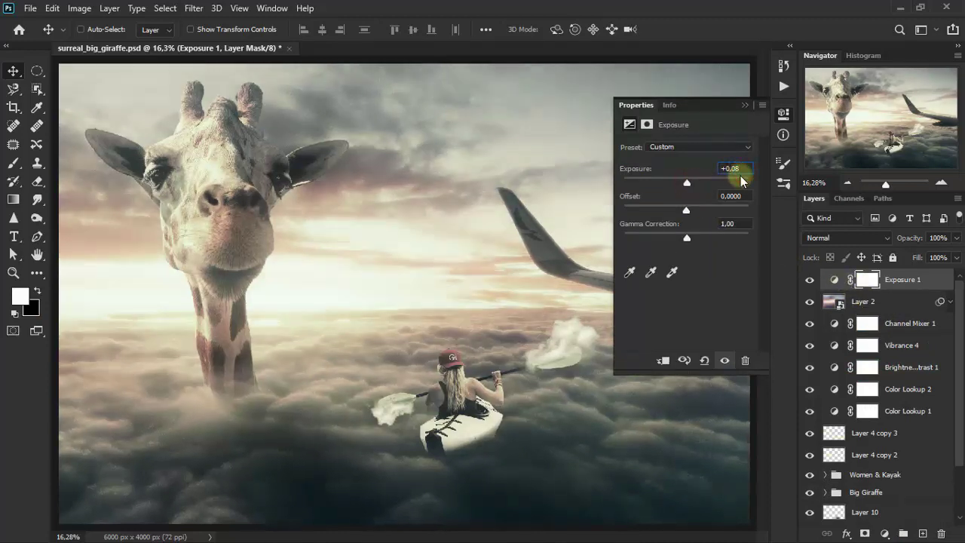
drag(687, 210, 684, 212)
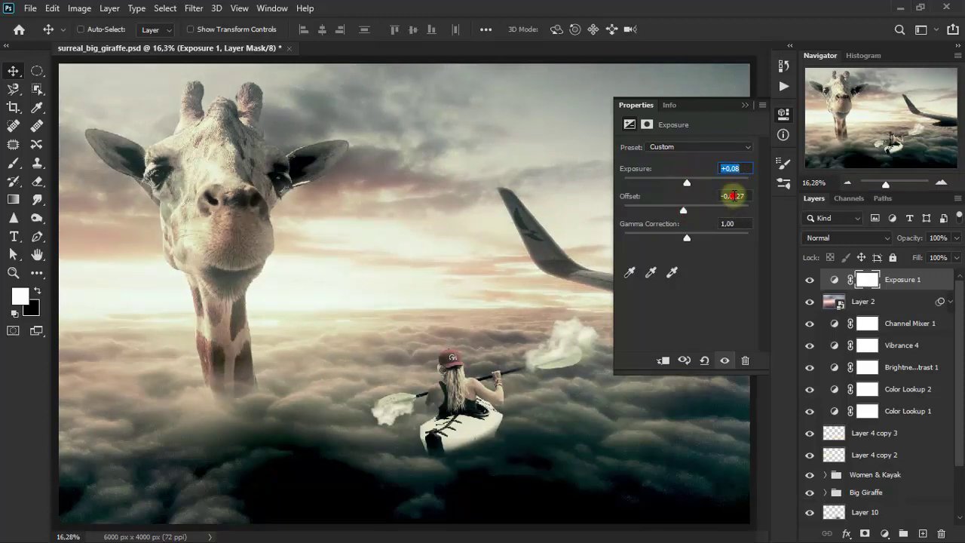
click(731, 196)
text(05)
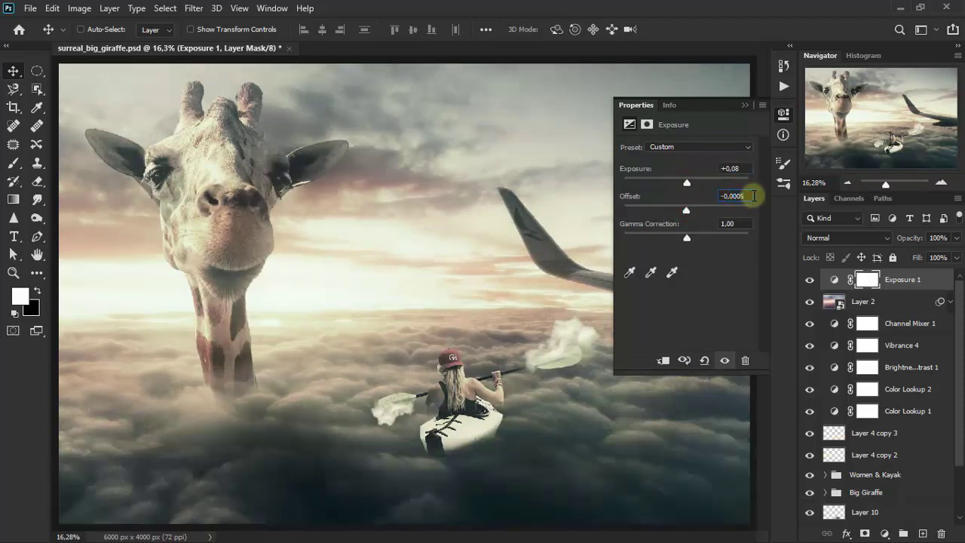
click(735, 196)
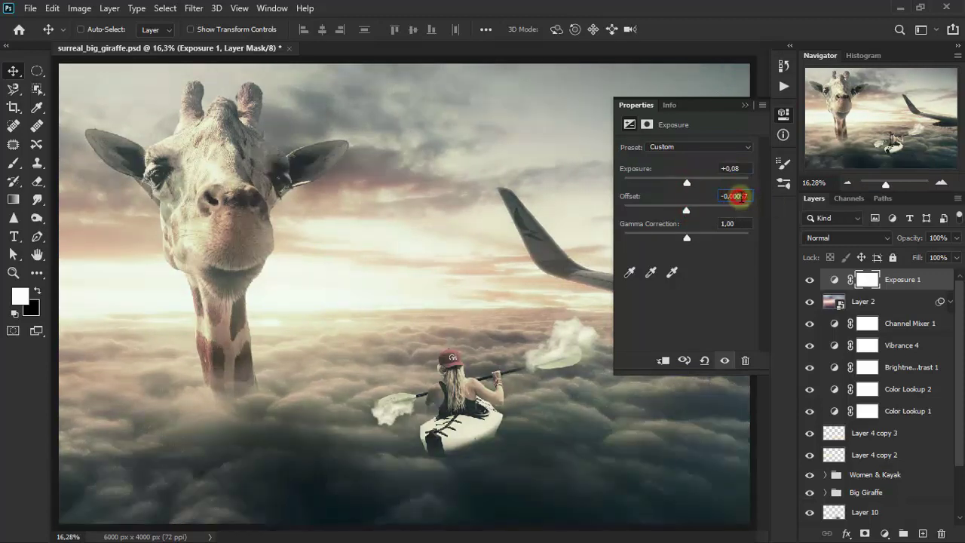
text(-0,0057)
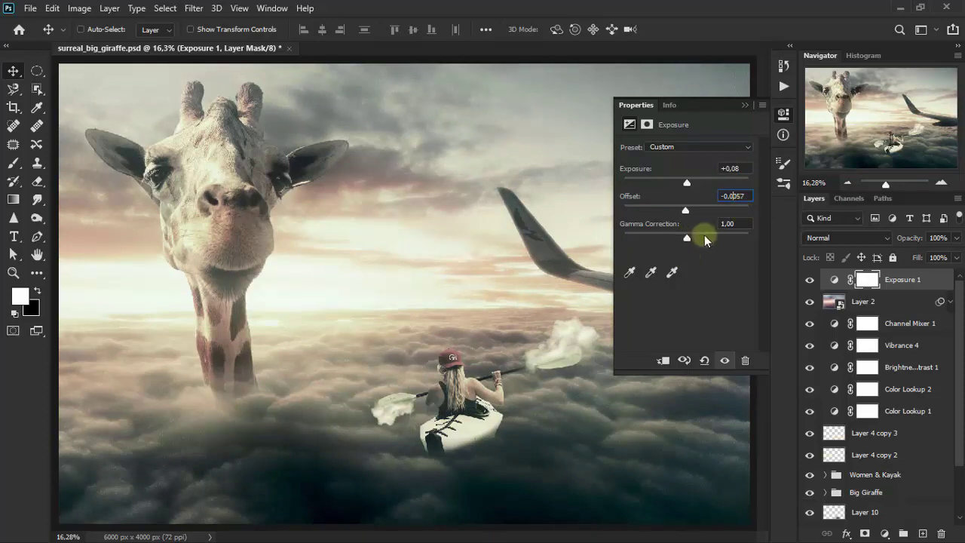
click(747, 106)
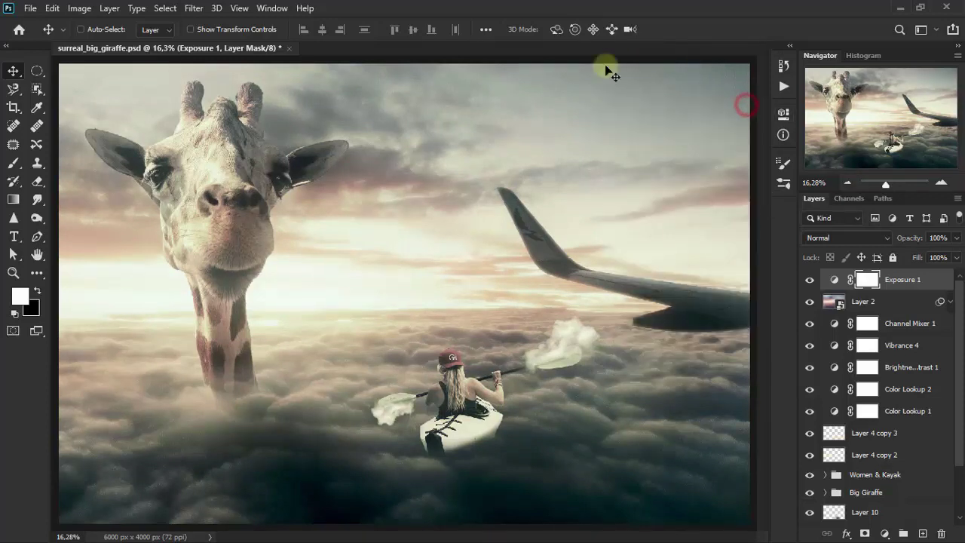
drag(959, 424, 959, 486)
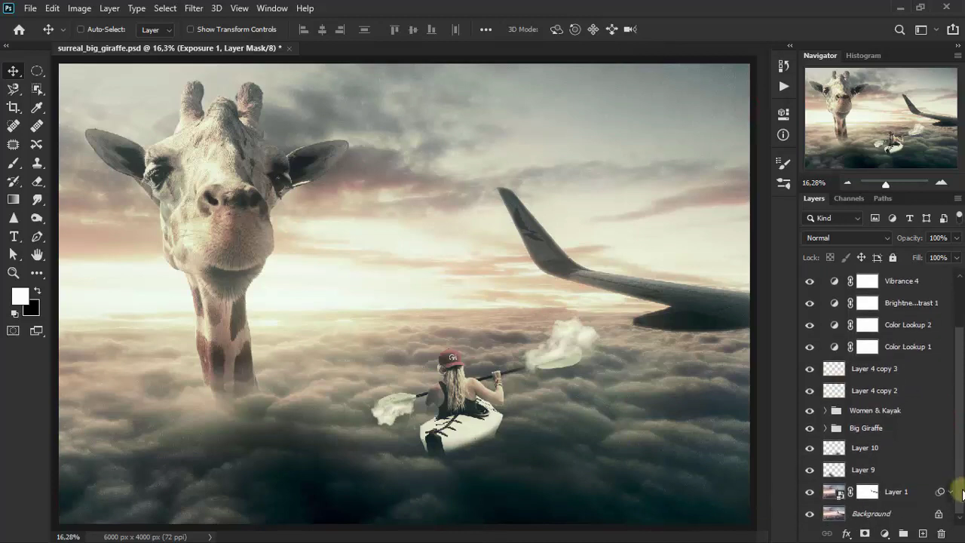
Step: Reduce Layer 10's opacity to 39%
click(909, 449)
click(809, 448)
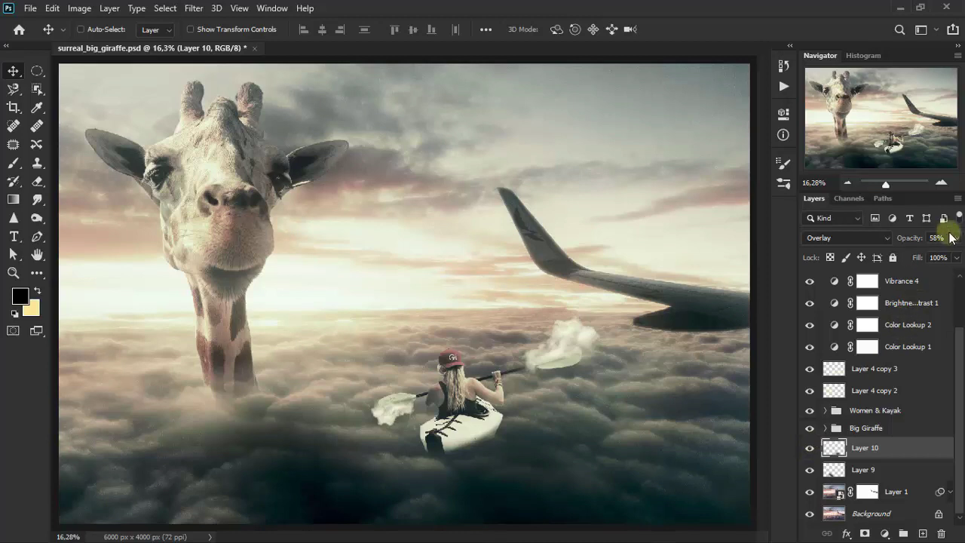
click(954, 238)
drag(927, 257, 916, 258)
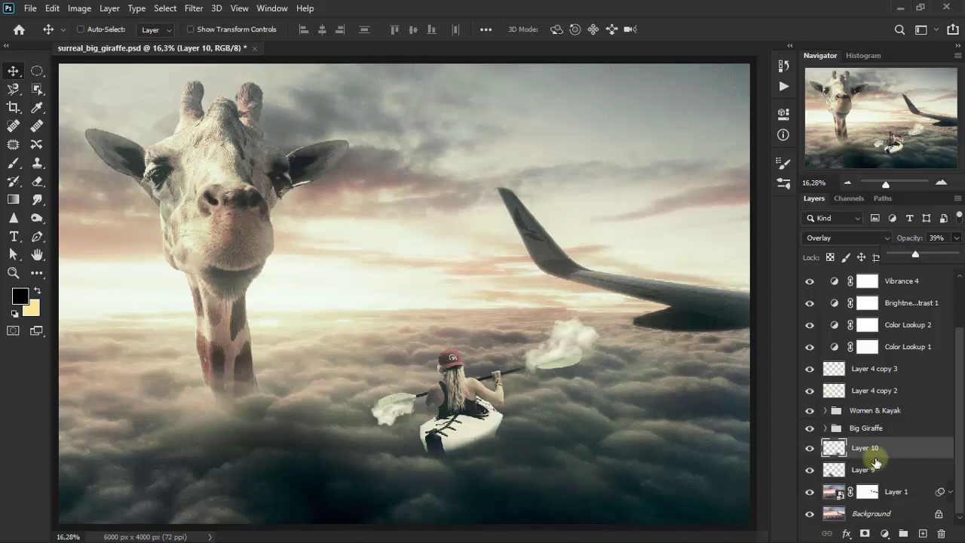
Step: Reduce Layer 9's opacity to 24%
click(877, 467)
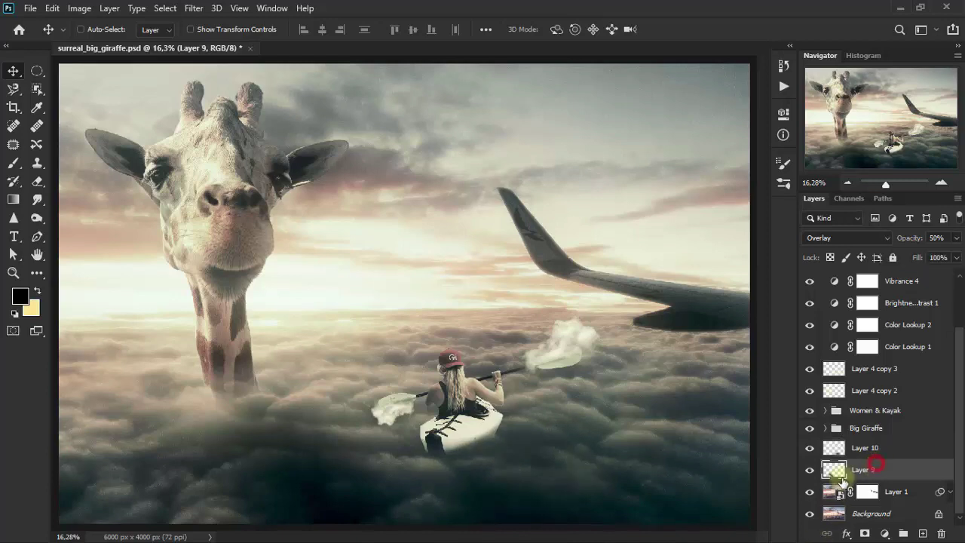
click(805, 472)
click(804, 471)
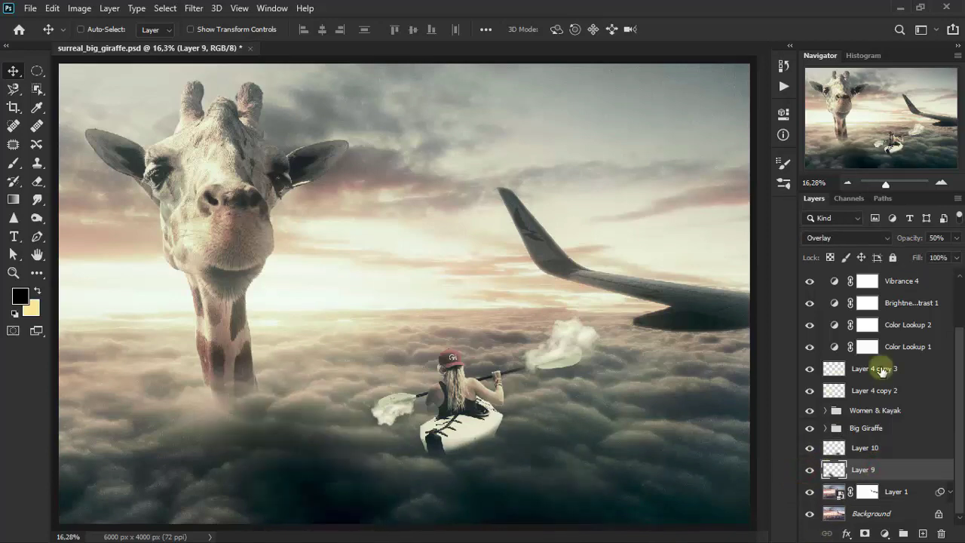
click(957, 238)
drag(922, 258, 903, 254)
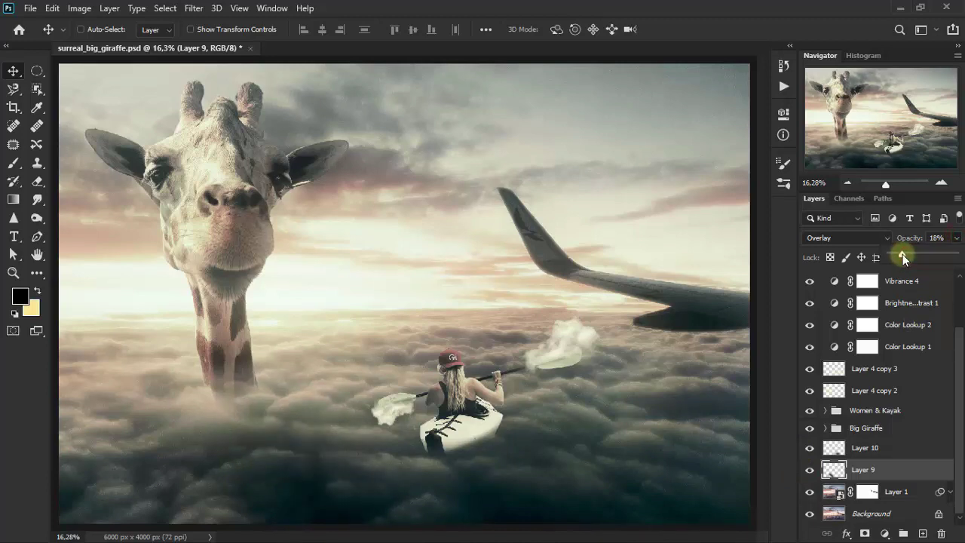
click(958, 452)
drag(959, 456, 959, 354)
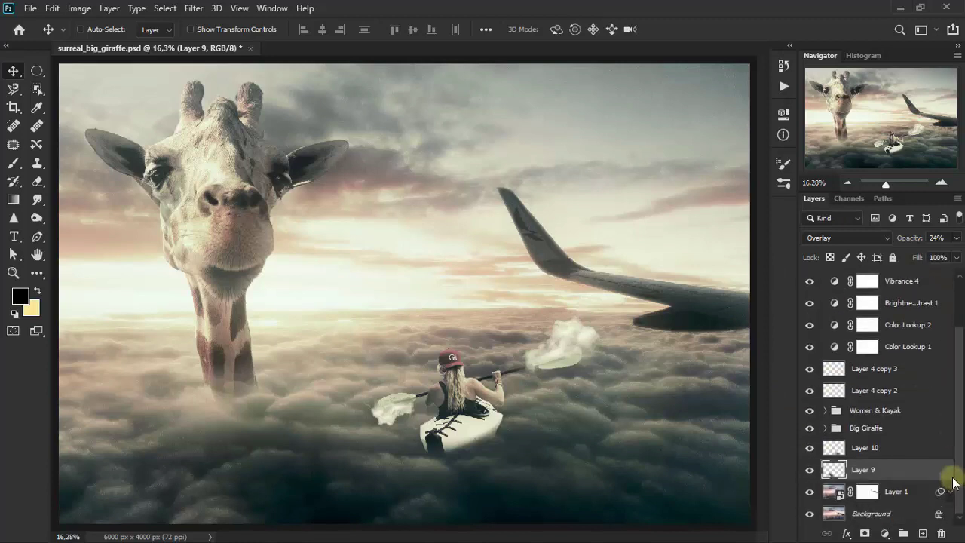
click(929, 284)
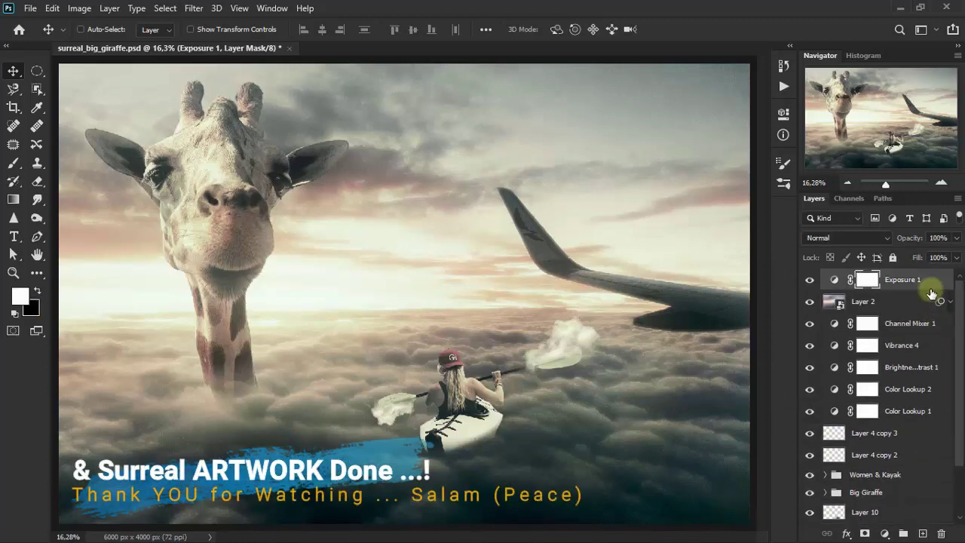